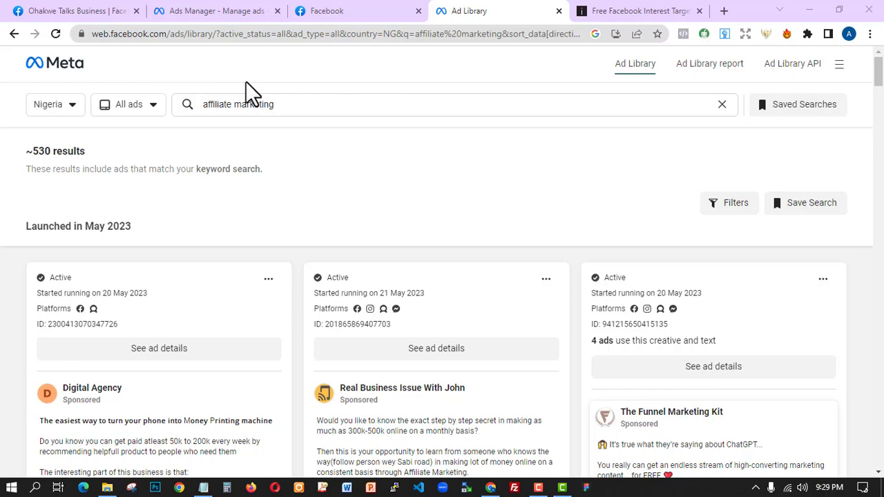
# Glance at the EngineScout tab, then return to the Ads table with the two draft MAIN AD ads
pyautogui.click(645, 10)
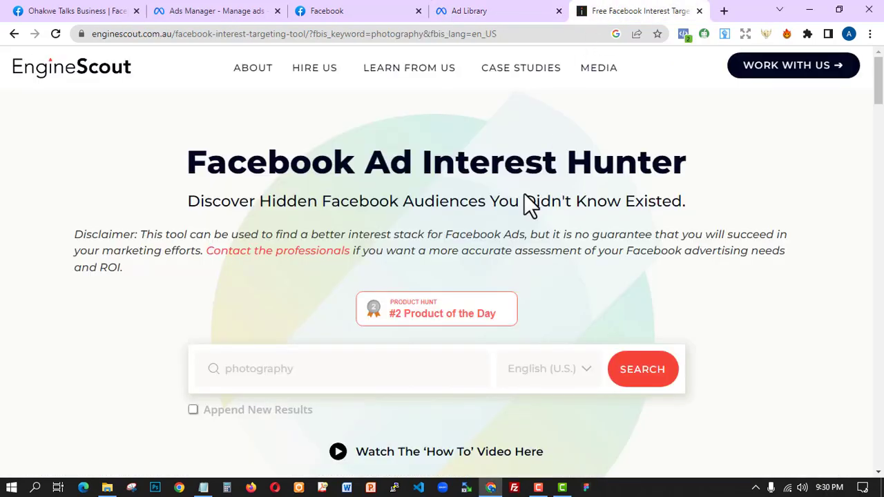
pyautogui.click(224, 10)
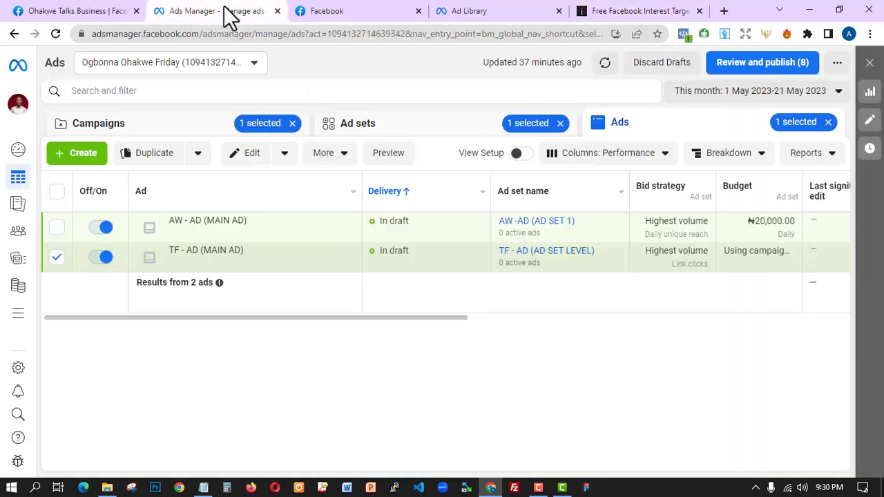
pyautogui.moveTo(347, 271)
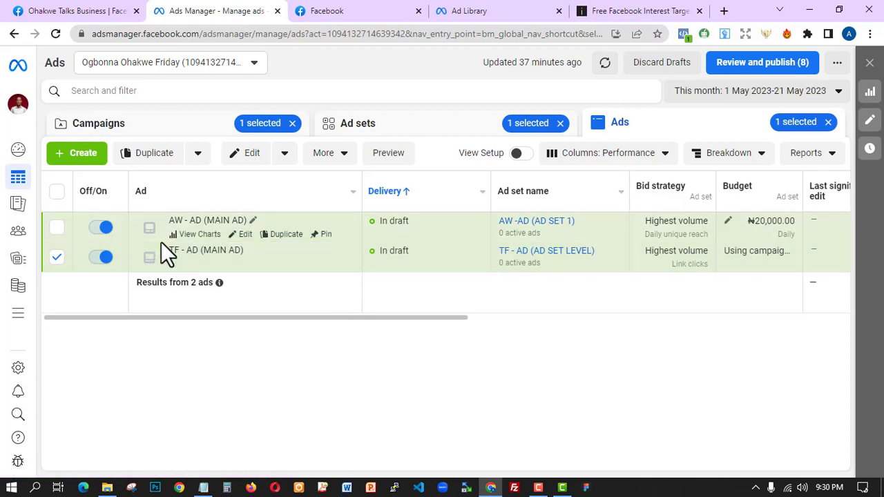
# Start a brand-new campaign with the Engagement objective and review its details
pyautogui.click(87, 157)
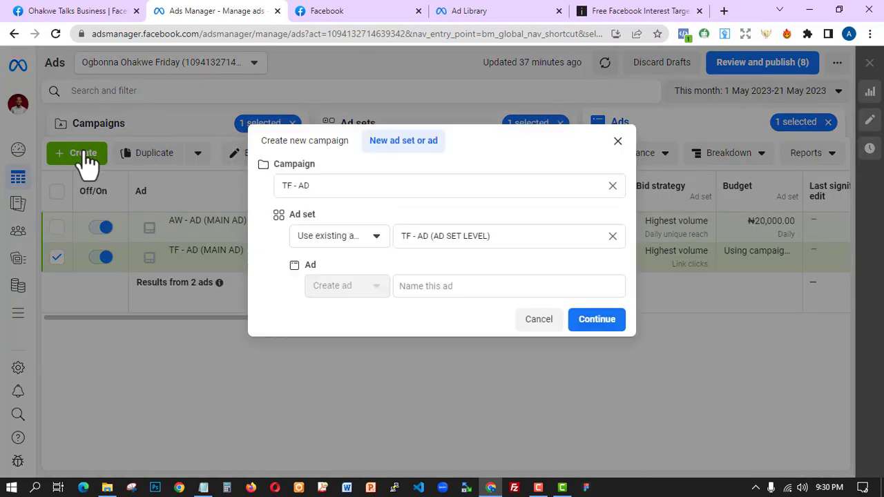
pyautogui.click(330, 143)
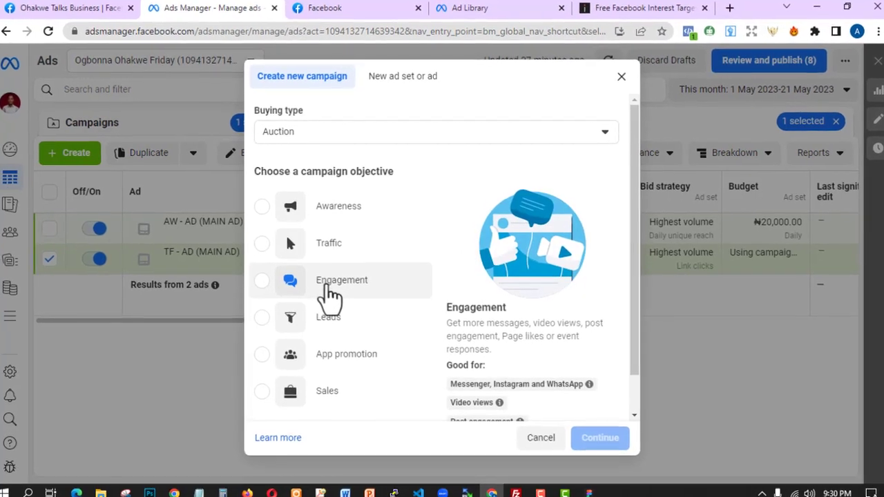
pyautogui.click(330, 287)
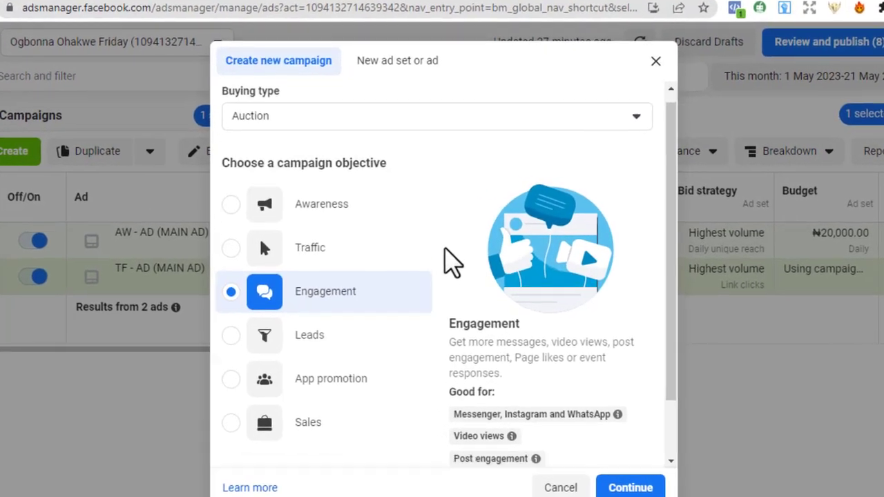
pyautogui.scroll(-2, 443, 318)
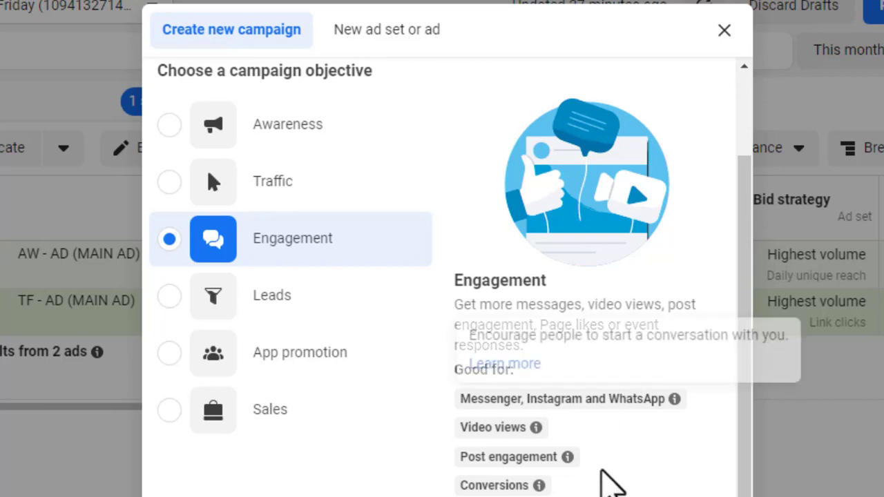
pyautogui.moveTo(567, 456)
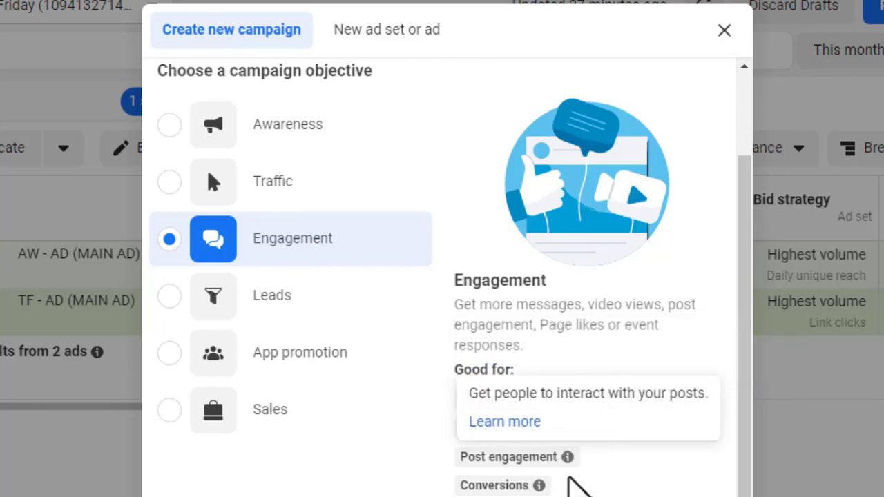
pyautogui.moveTo(539, 485)
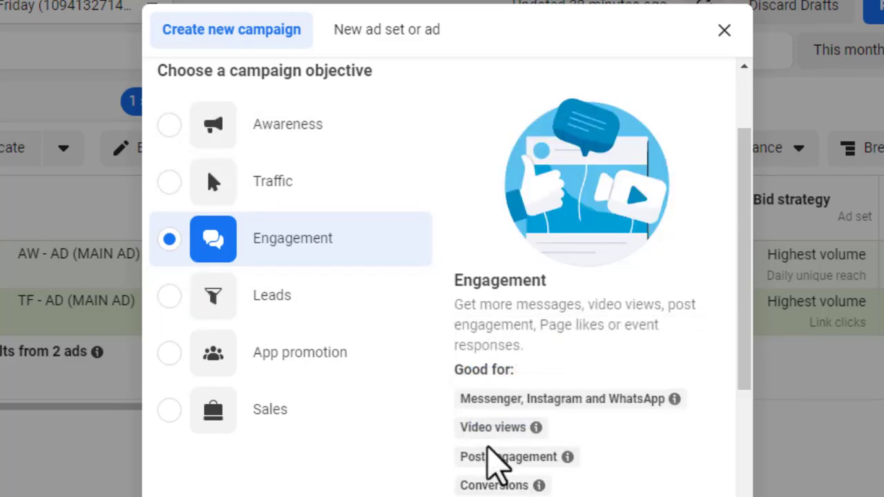
pyautogui.scroll(-5, 489, 468)
# Name the campaign EN - AD and the ad set EN - AD (AD SET LEVEL)
pyautogui.click(348, 336)
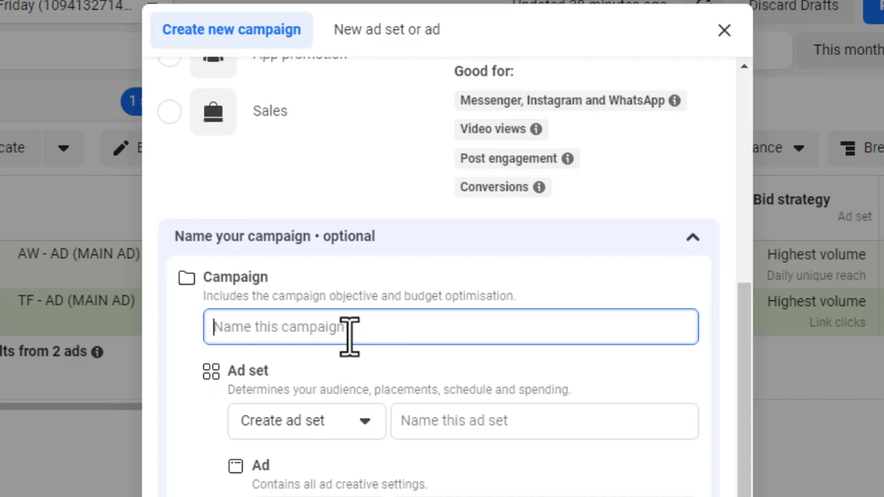
pyautogui.write('EN - AD')
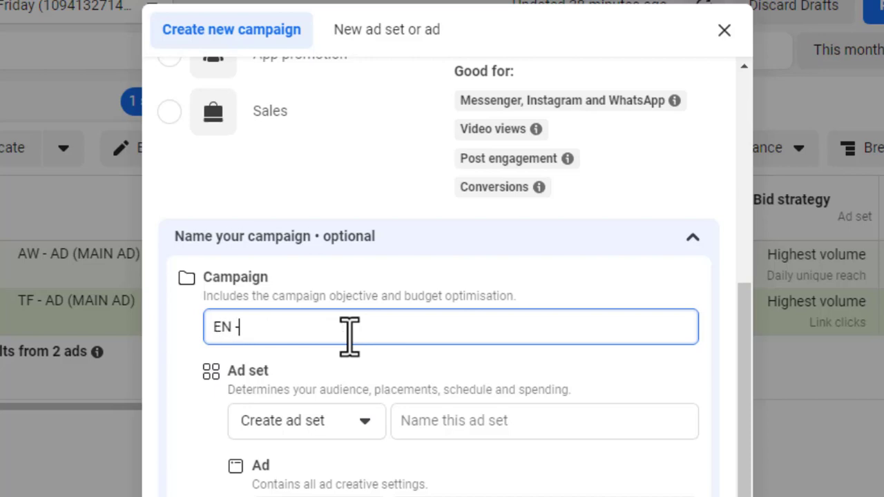
pyautogui.hotkey('ctrl', 'a')
pyautogui.hotkey('ctrl', 'c')
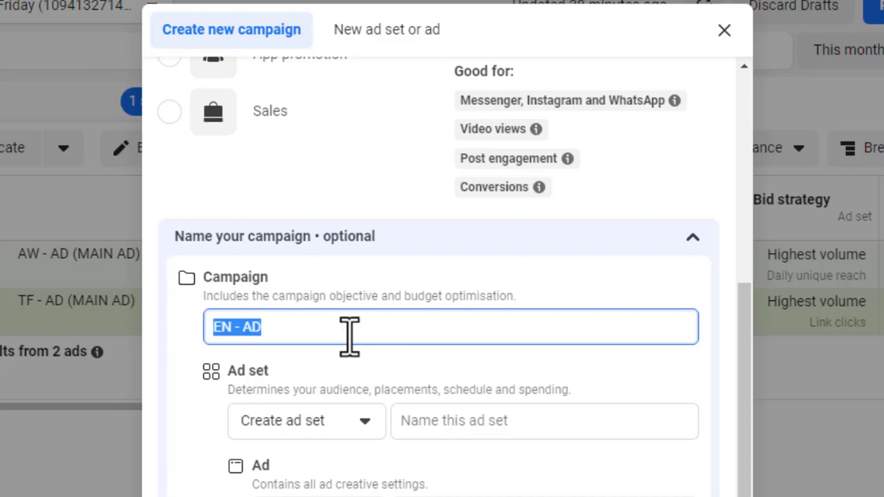
pyautogui.press('Tab')
pyautogui.press('Tab')
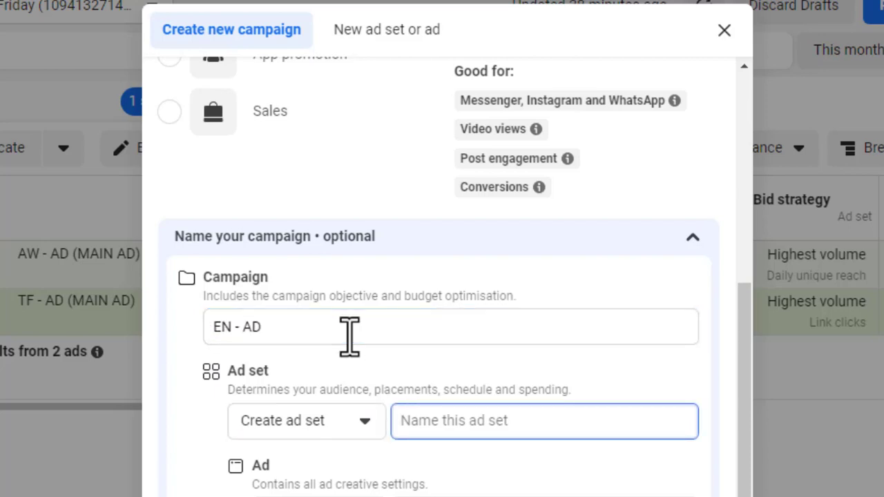
pyautogui.hotkey('ctrl', 'v')
pyautogui.write('(')
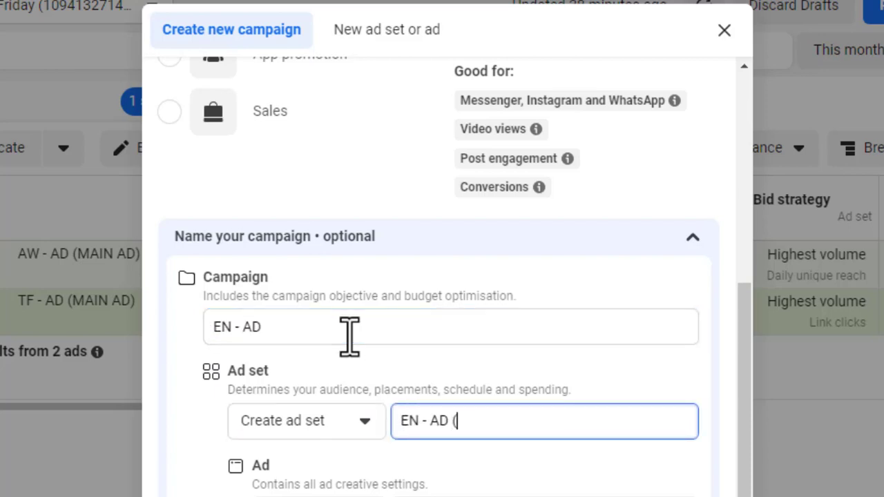
pyautogui.write('AD SEL')
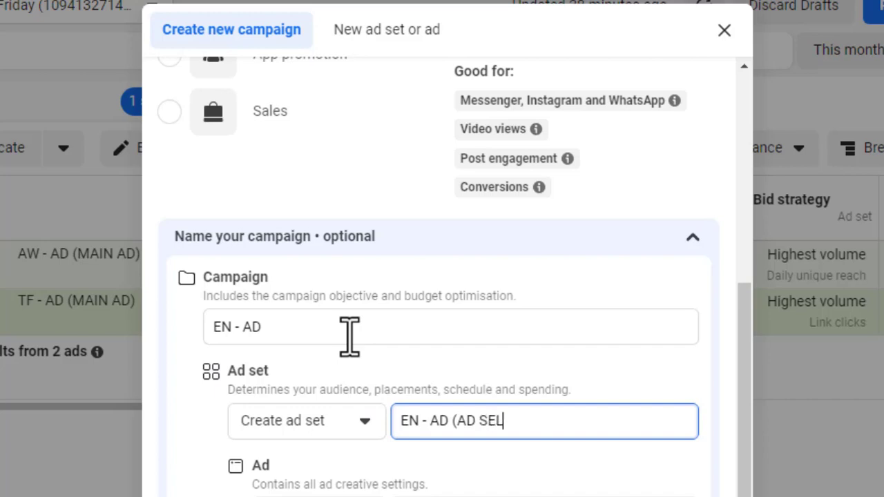
pyautogui.press('BackSpace')
pyautogui.write('T LEVEL')
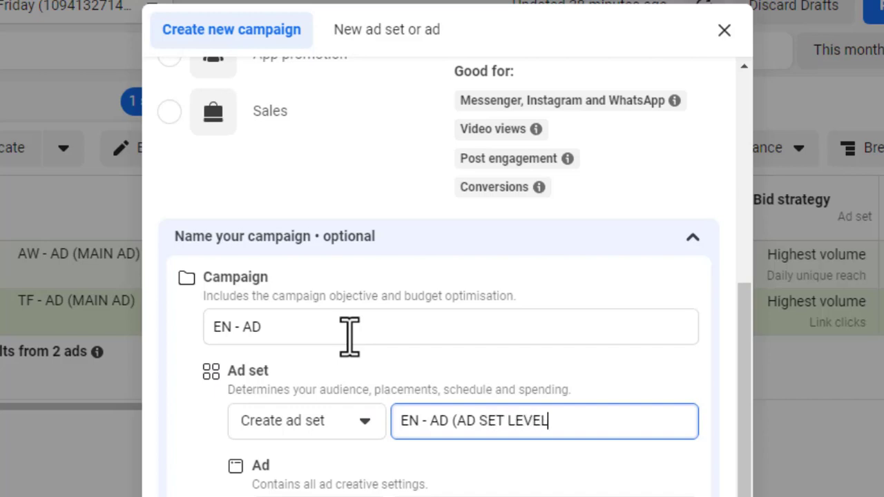
pyautogui.write(')')
pyautogui.press('Tab')
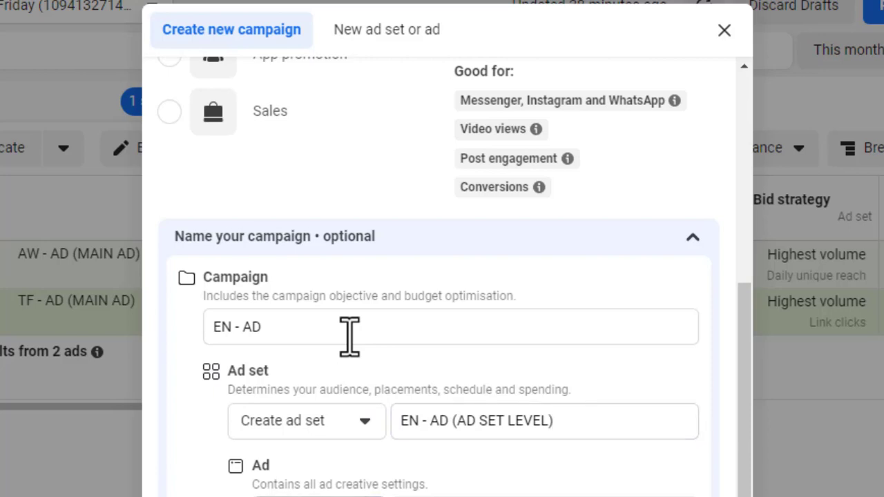
pyautogui.press('Tab')
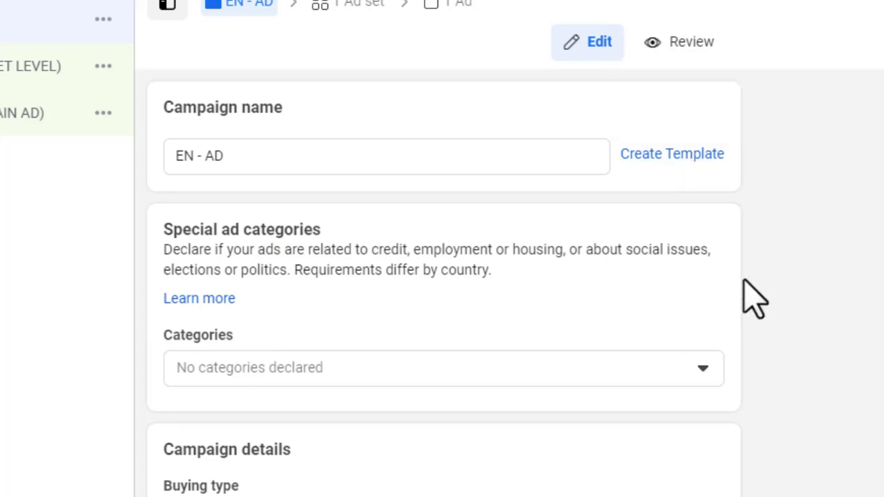
# Scroll through the EN - AD campaign details and A/B test settings
pyautogui.scroll(-5, 442, 317)
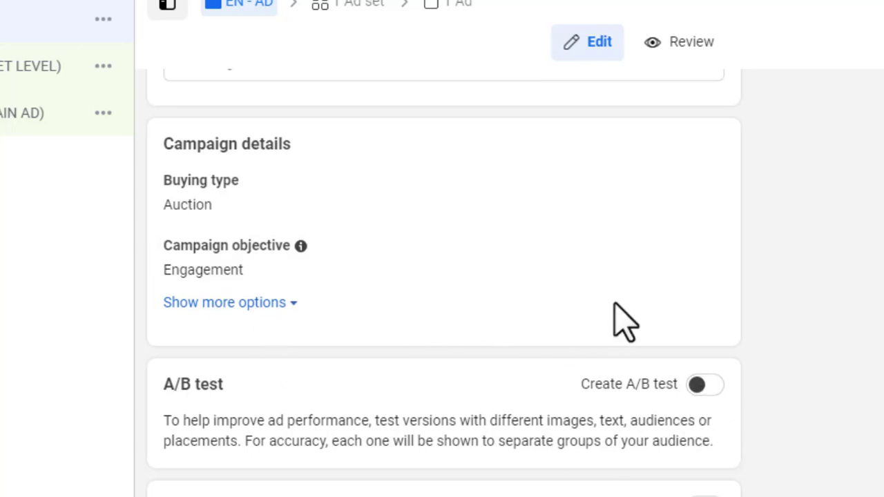
pyautogui.scroll(-1, 552, 290)
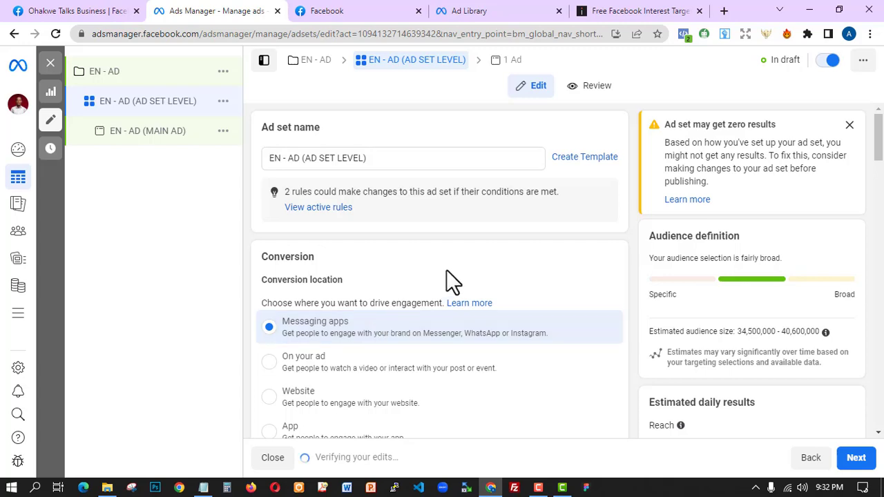
# Set the ad set's conversion location to Website instead of Messaging apps
pyautogui.scroll(-2, 529, 246)
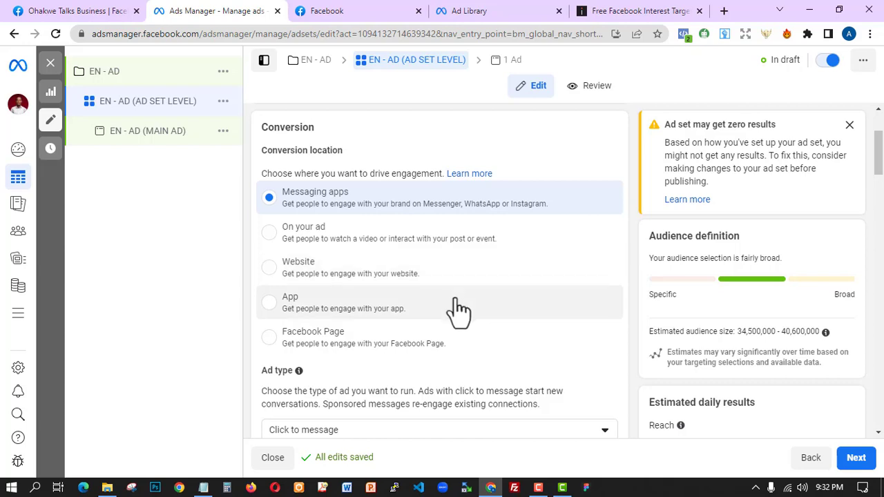
pyautogui.click(378, 286)
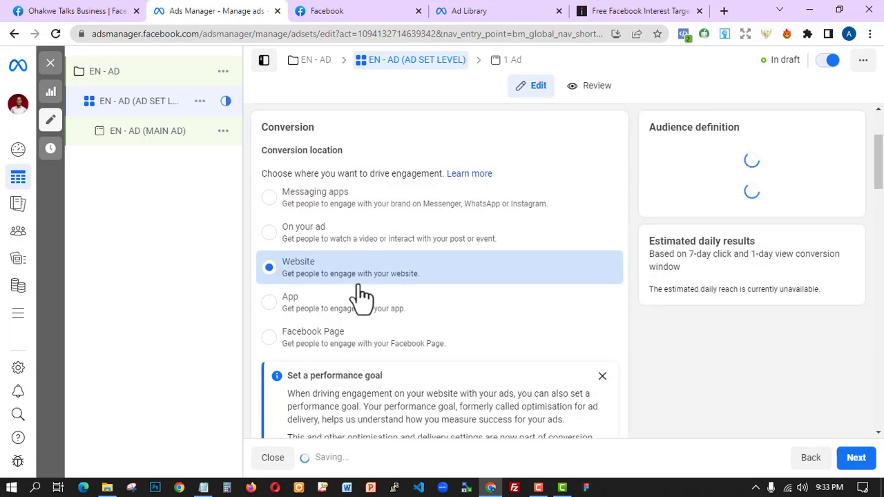
pyautogui.scroll(-4, 469, 275)
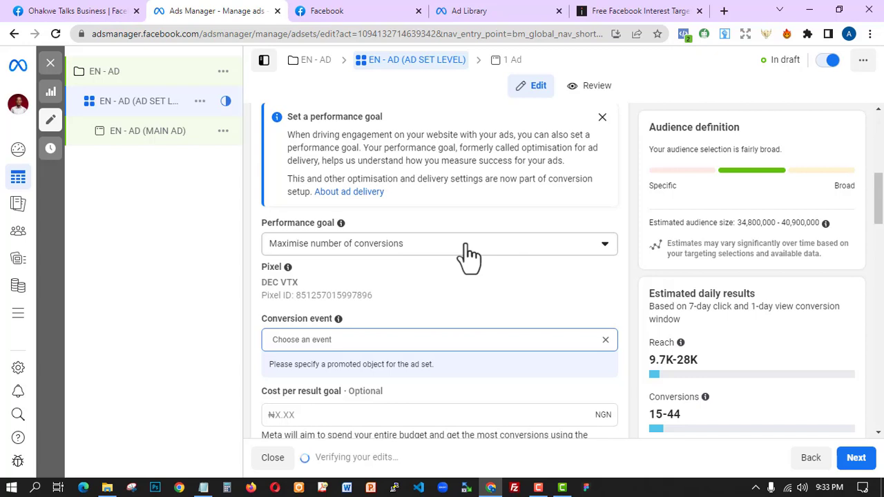
# Review the performance goals and keep Maximise number of conversions
pyautogui.click(599, 118)
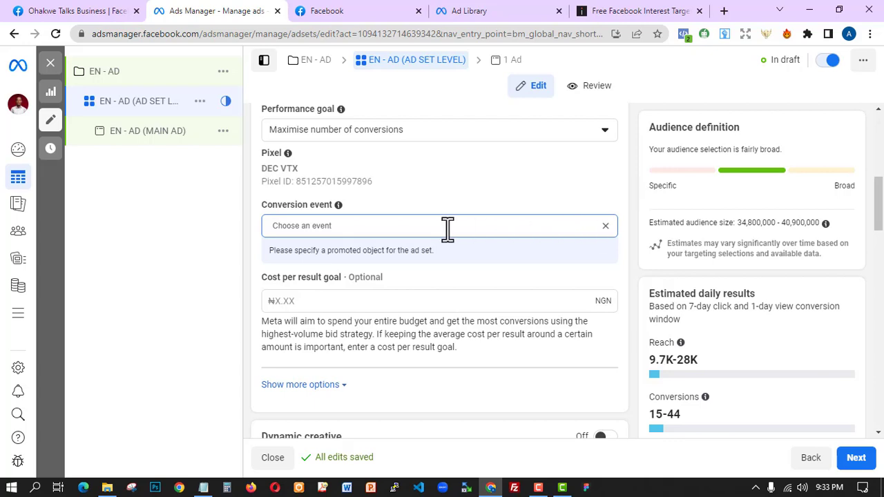
pyautogui.click(450, 133)
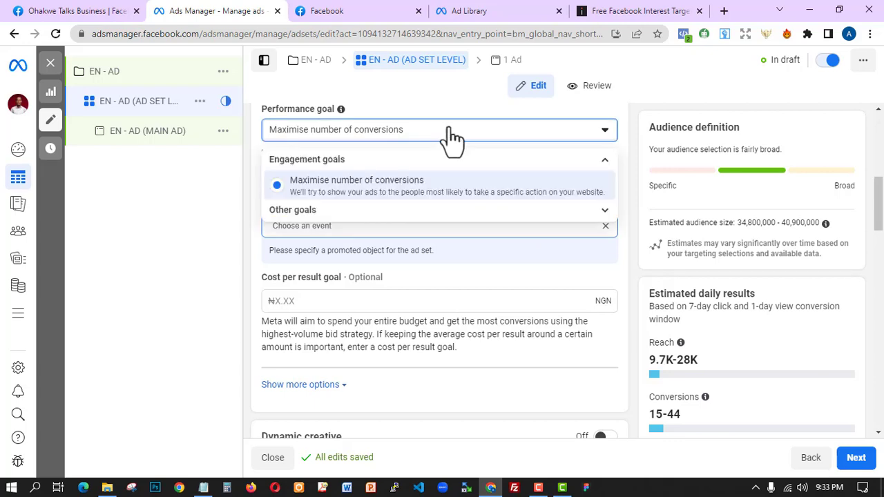
pyautogui.click(491, 211)
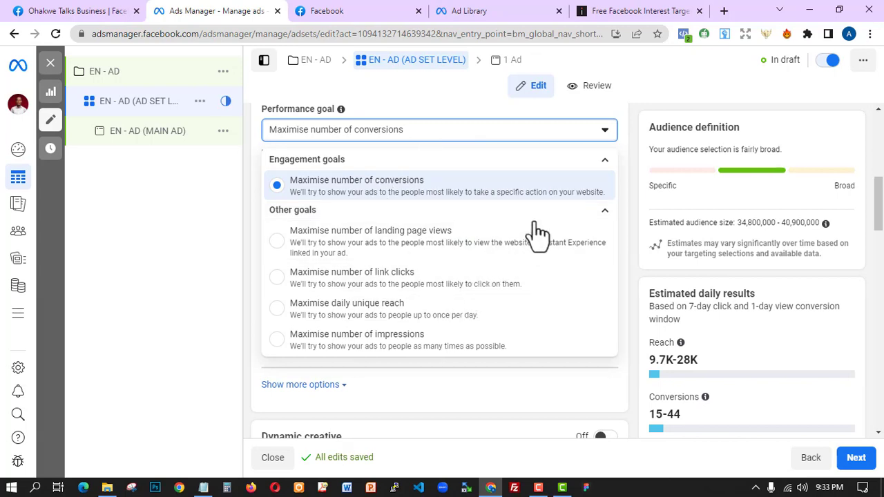
pyautogui.click(632, 150)
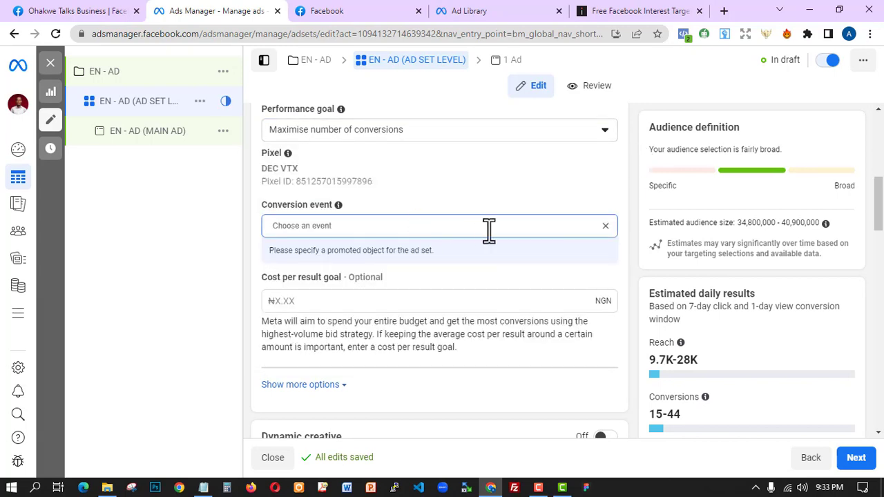
# Choose JOINED as the conversion event and dismiss the inactive custom conversion notice
pyautogui.click(537, 225)
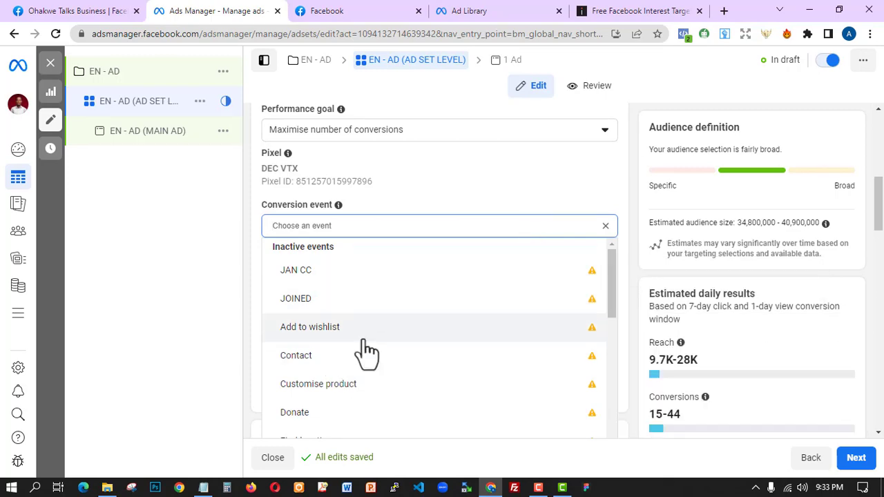
pyautogui.scroll(-3, 366, 346)
pyautogui.scroll(-2, 358, 355)
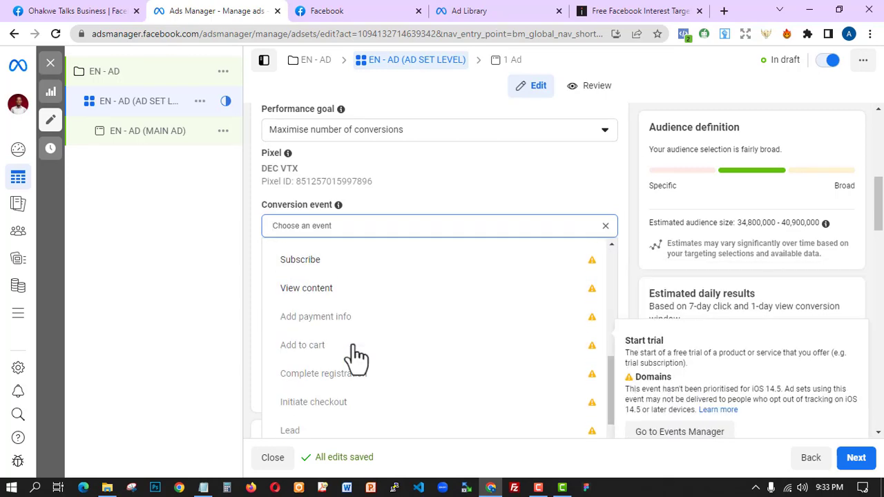
pyautogui.scroll(-1, 376, 342)
pyautogui.scroll(2, 384, 328)
pyautogui.scroll(2, 383, 325)
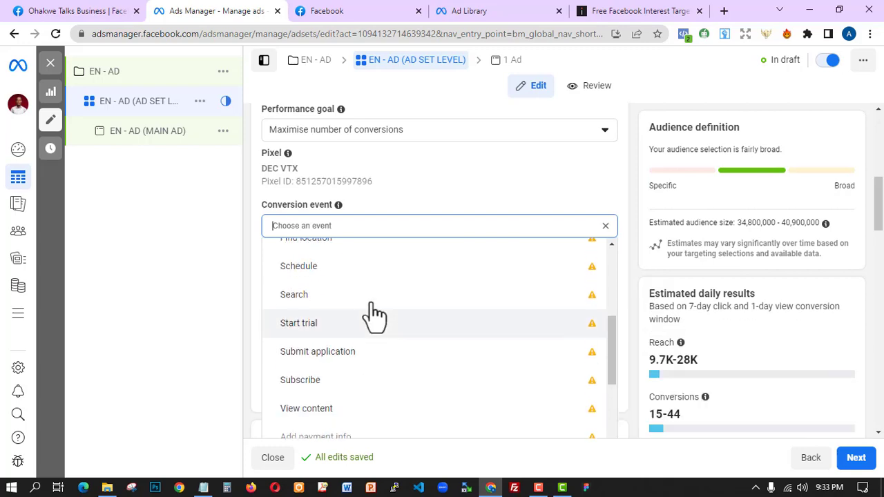
pyautogui.scroll(1, 376, 303)
pyautogui.scroll(1, 376, 300)
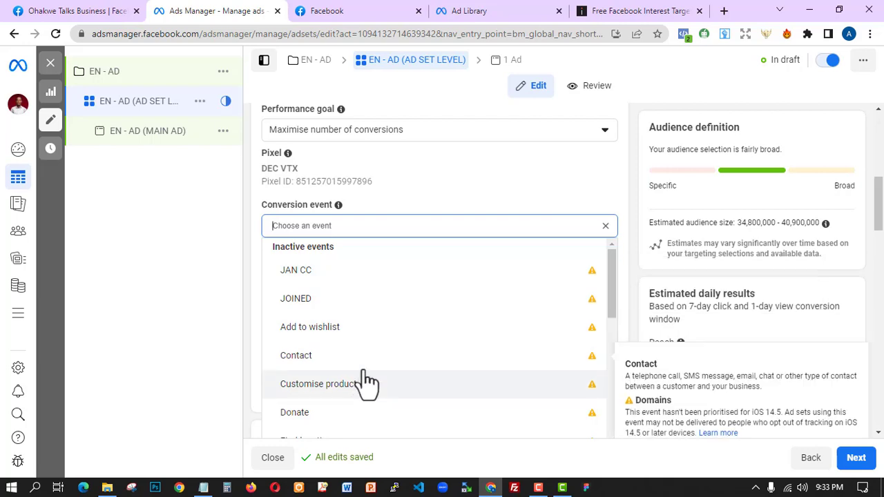
pyautogui.click(360, 304)
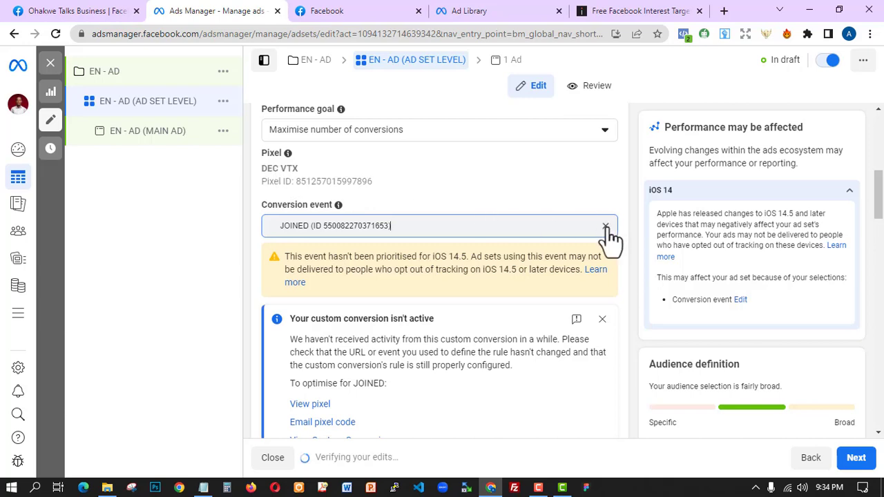
pyautogui.click(602, 318)
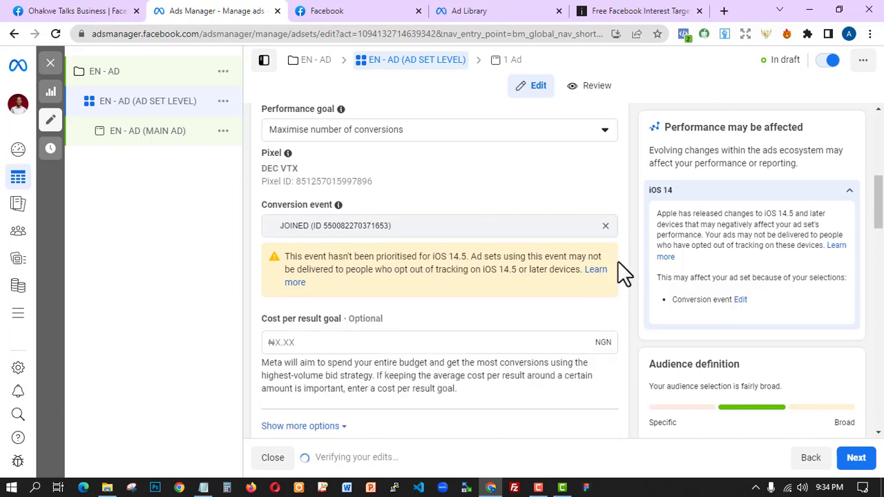
pyautogui.scroll(-2, 630, 255)
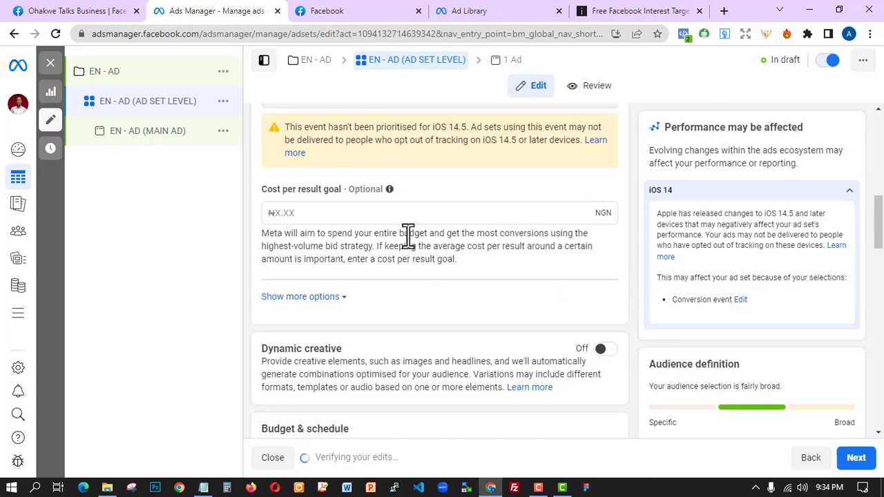
pyautogui.click(394, 216)
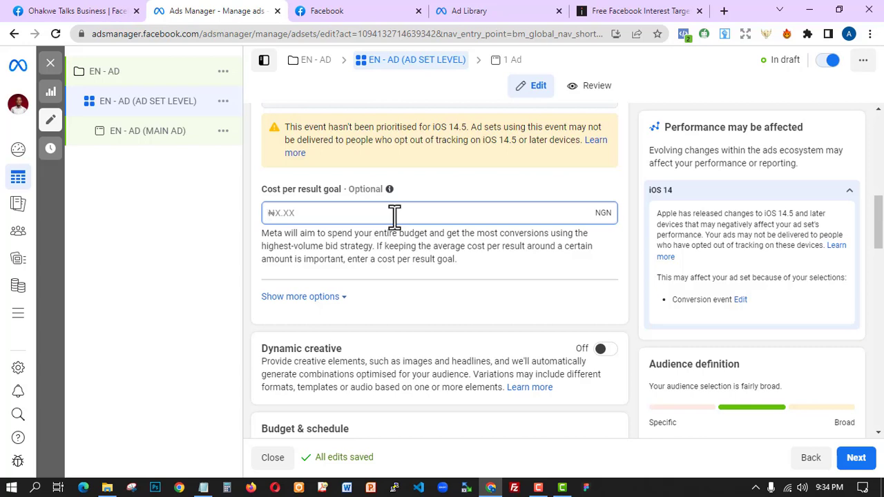
pyautogui.write('20')
pyautogui.click(402, 249)
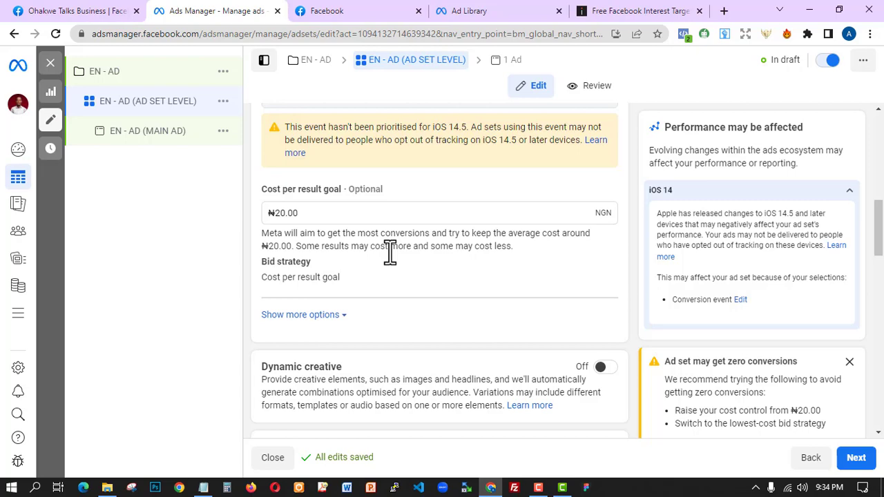
pyautogui.moveTo(301, 213); pyautogui.dragTo(268, 229)
pyautogui.press('BackSpace')
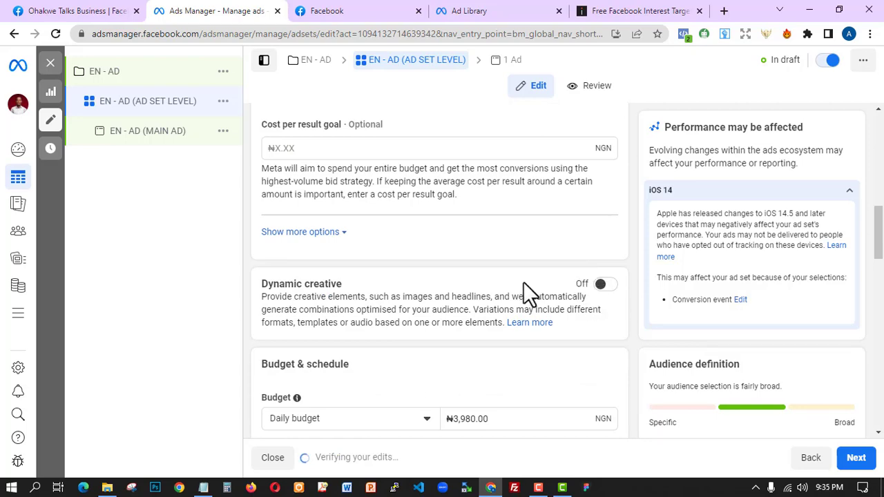
# Remove Nigeria from the ad set locations, then add and remove the Lagos city entry
pyautogui.scroll(-3, 514, 282)
pyautogui.scroll(-1, 510, 280)
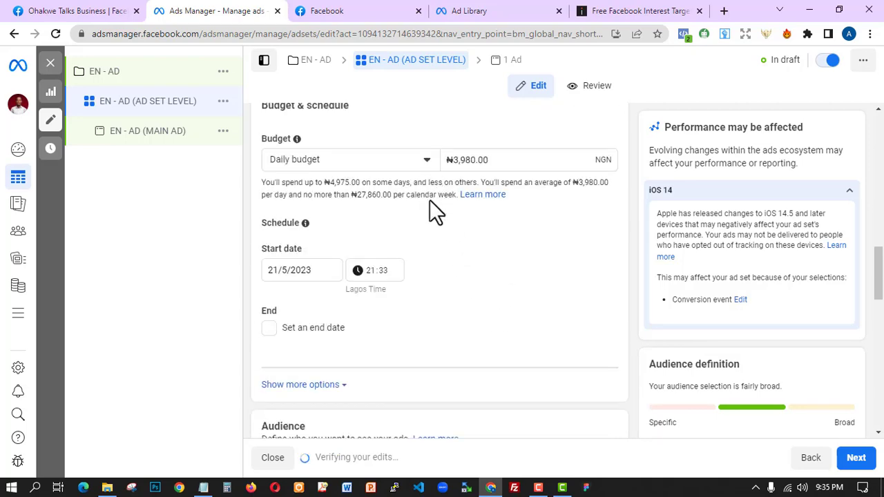
pyautogui.scroll(-3, 510, 219)
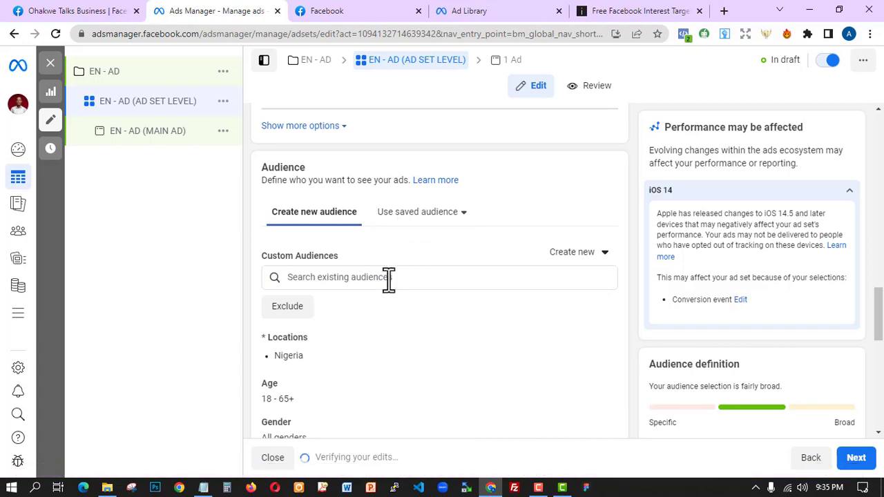
pyautogui.scroll(-2, 387, 278)
pyautogui.scroll(1, 397, 242)
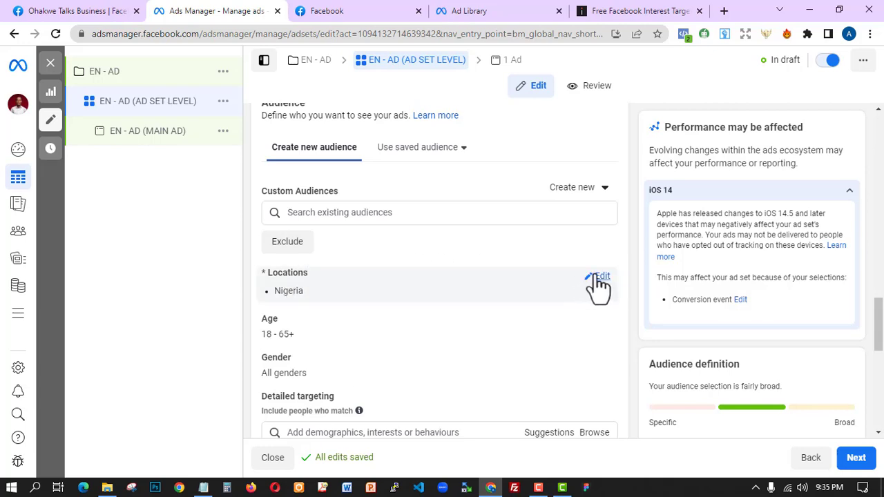
pyautogui.click(595, 276)
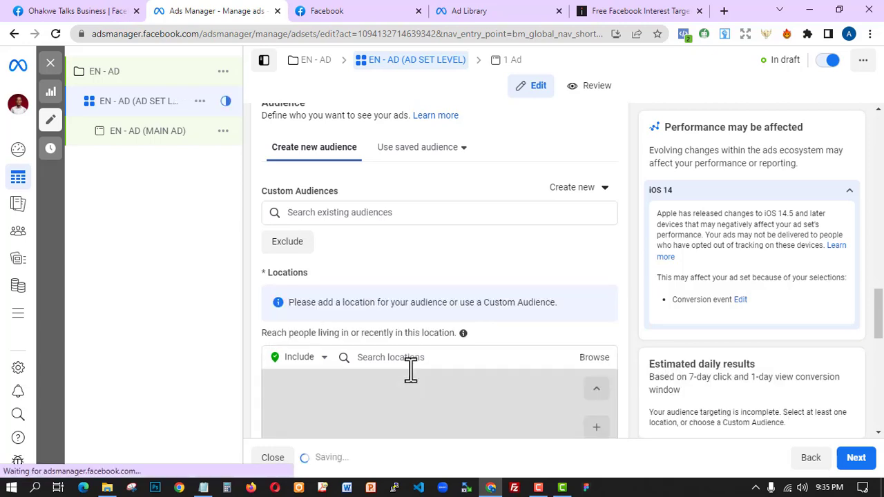
pyautogui.click(409, 358)
pyautogui.write('LAGOS')
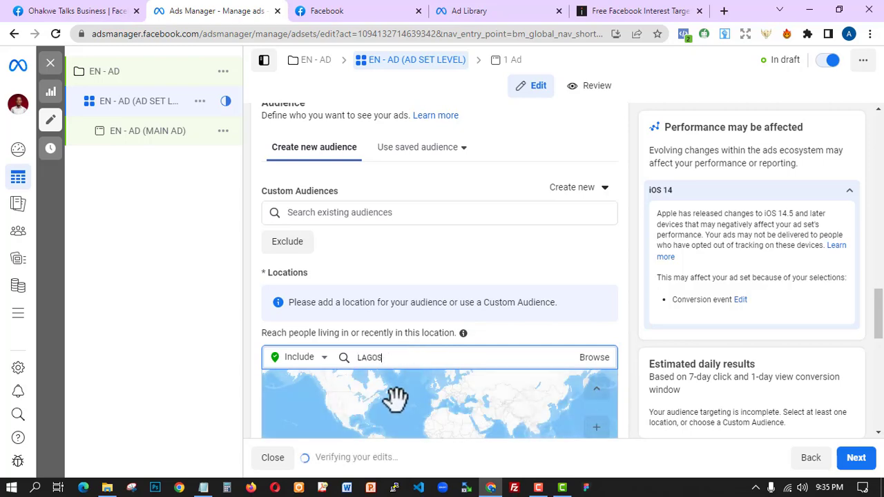
pyautogui.scroll(-3, 399, 264)
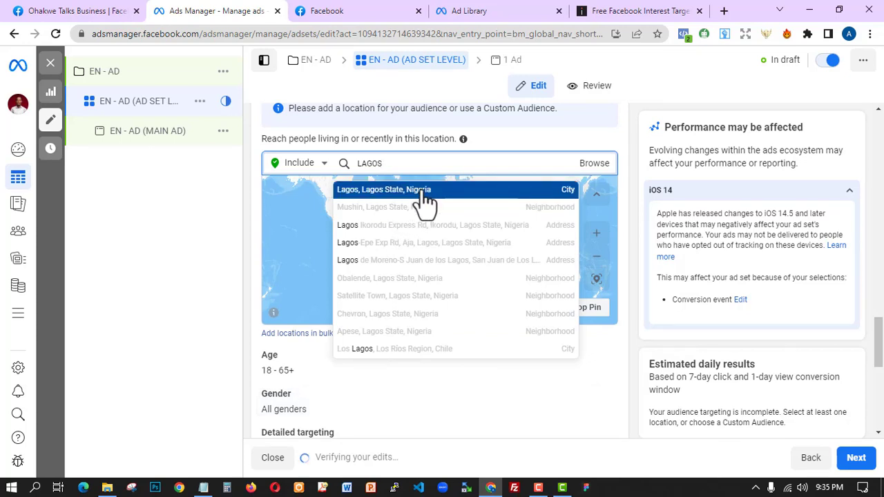
pyautogui.click(412, 183)
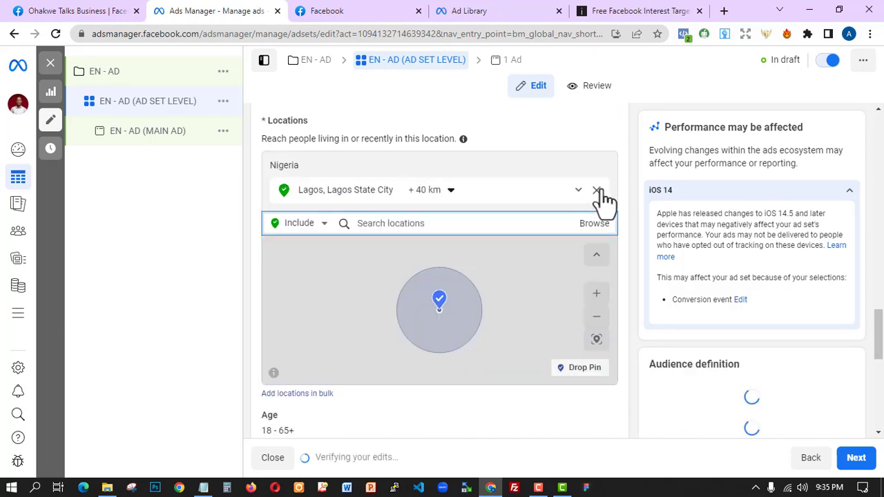
pyautogui.click(597, 192)
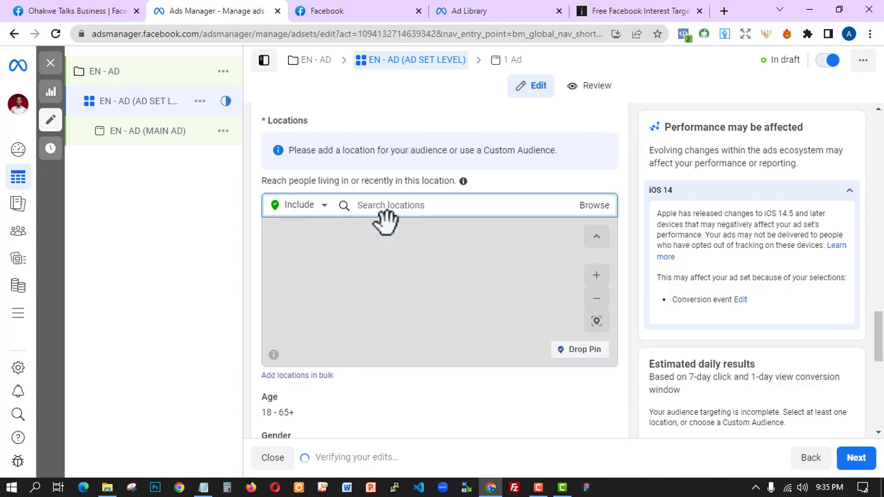
# Add Lagos state, Abuja and Port Harcourt as locations and collapse the iOS 14 notice
pyautogui.click(390, 207)
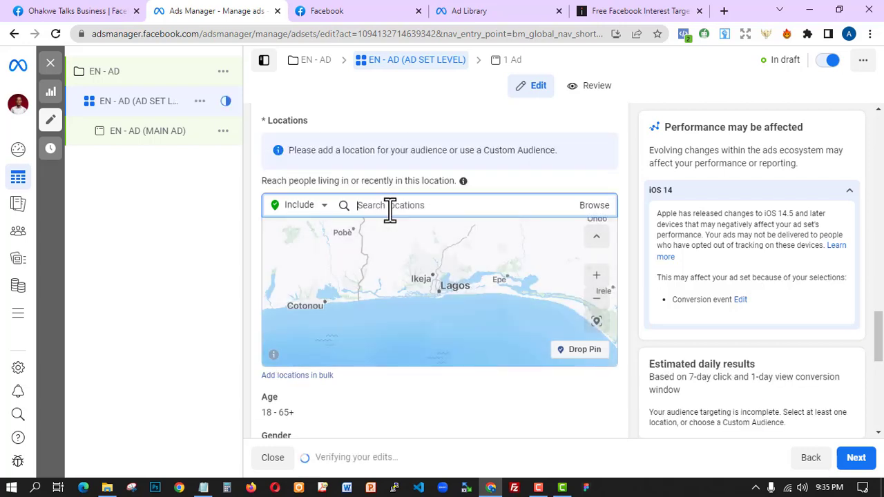
pyautogui.write('lagos ')
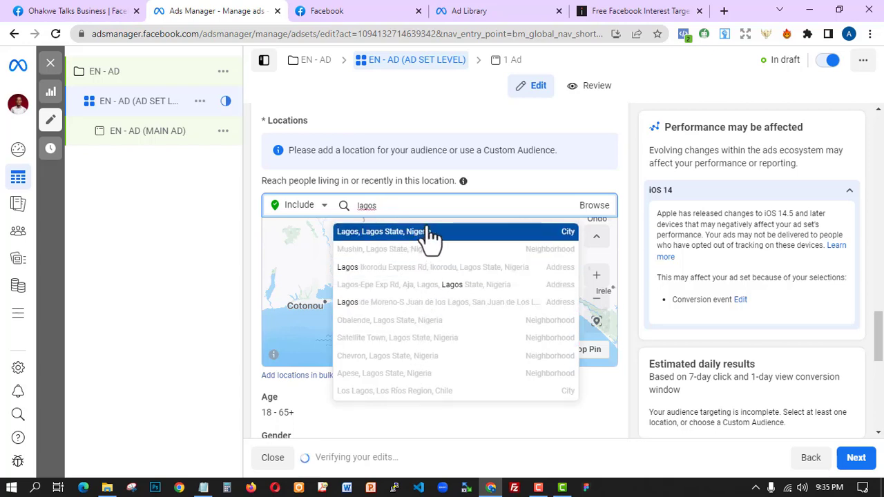
pyautogui.write('state')
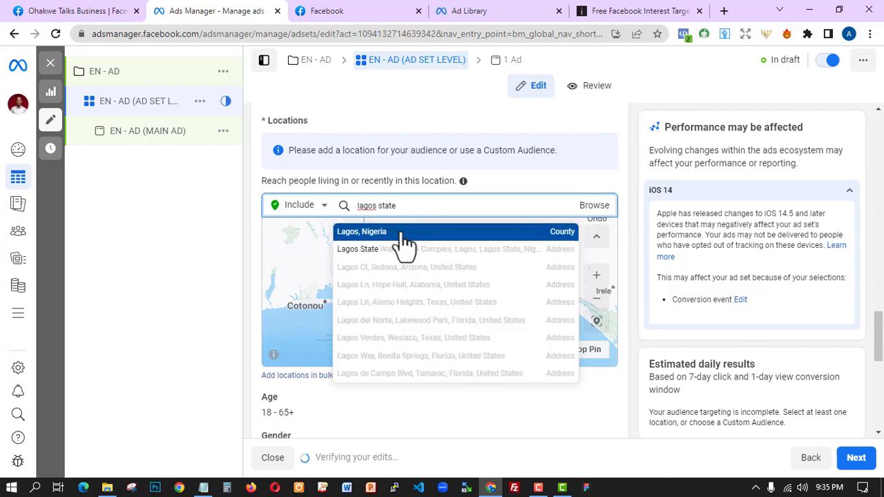
pyautogui.click(404, 233)
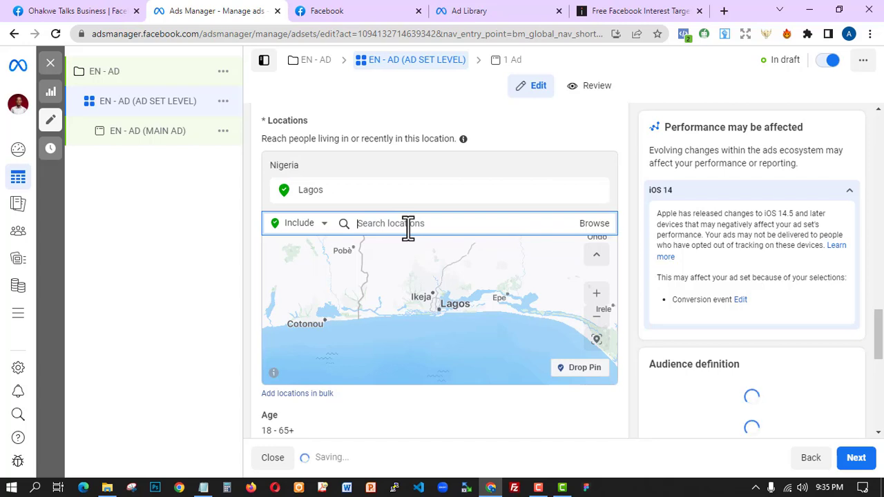
pyautogui.write('abuja')
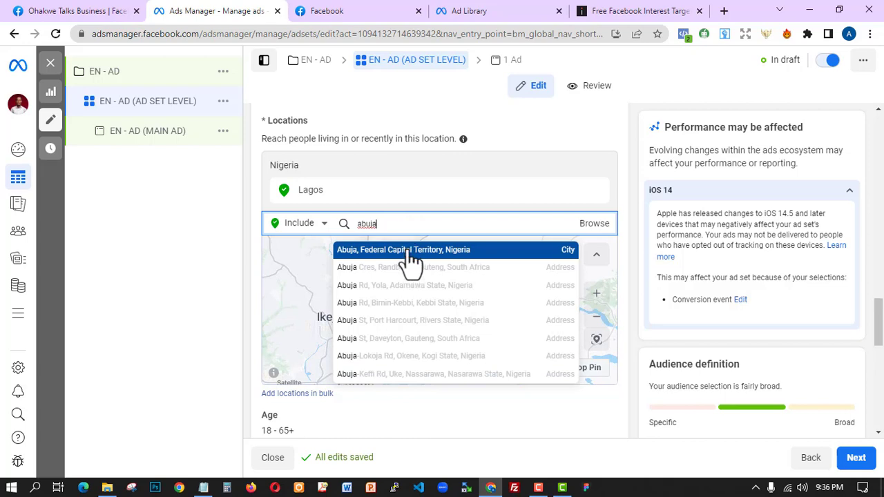
pyautogui.click(411, 250)
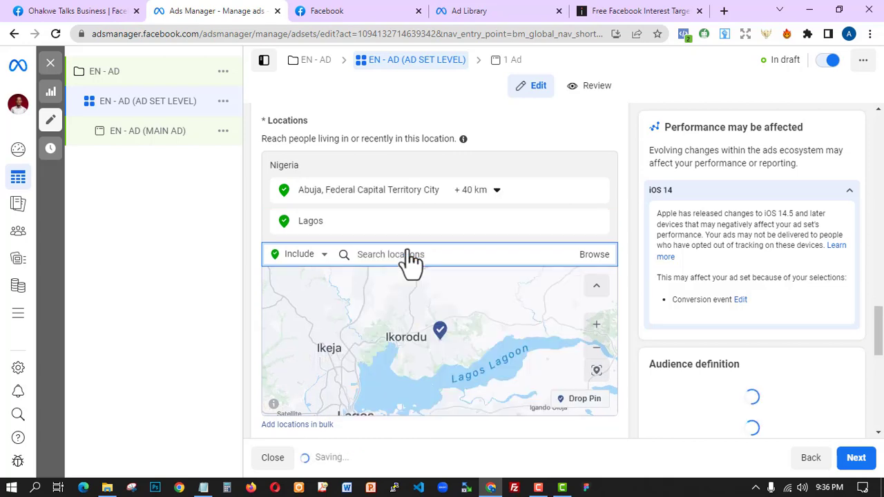
pyautogui.write('port')
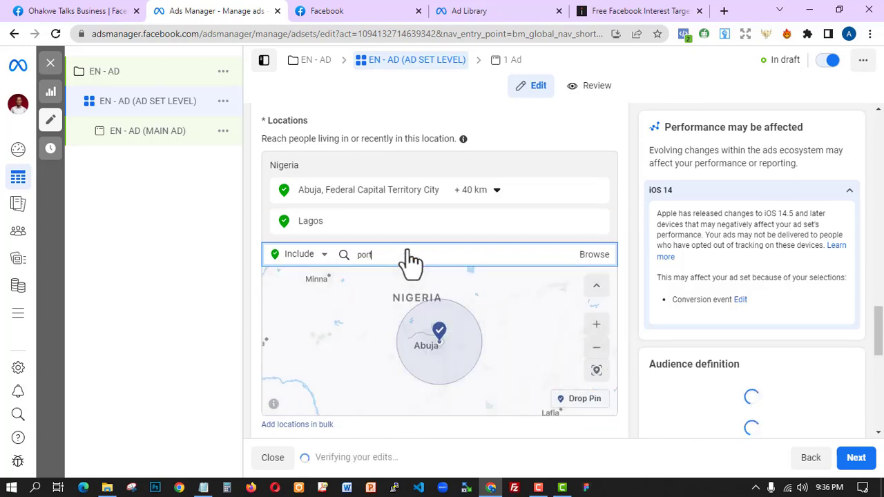
pyautogui.write(' harcourt')
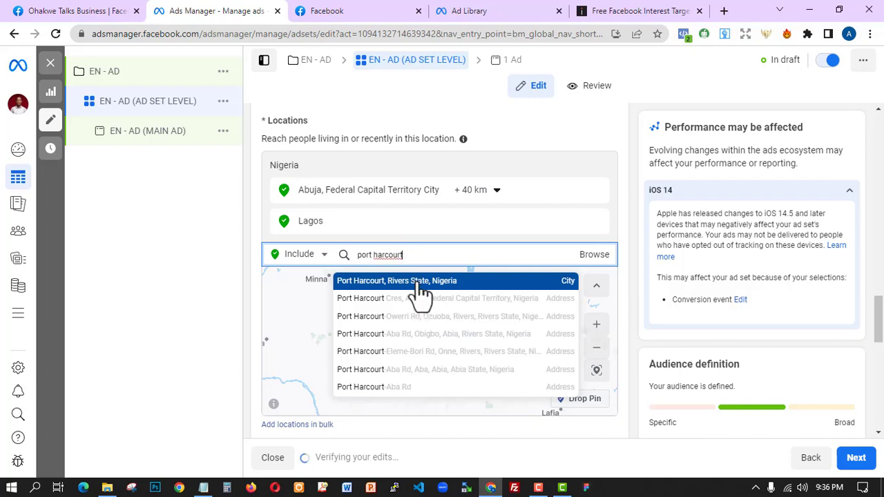
pyautogui.click(418, 283)
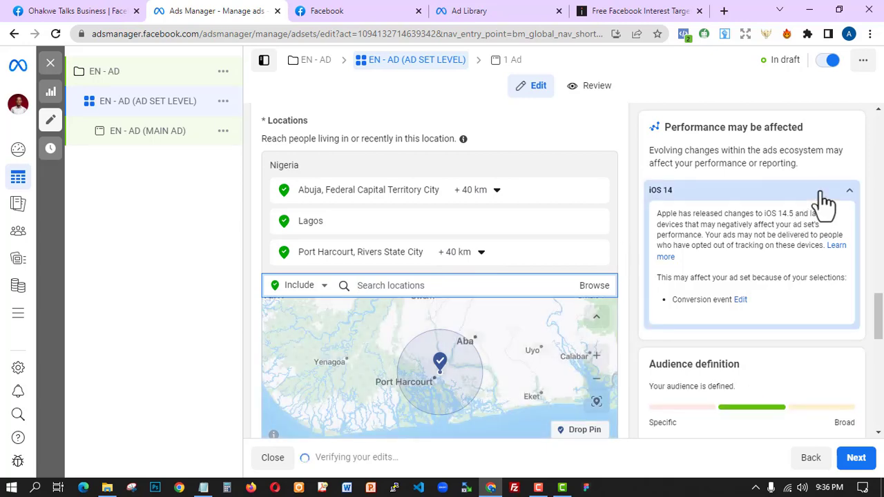
pyautogui.click(851, 196)
pyautogui.scroll(-3, 601, 228)
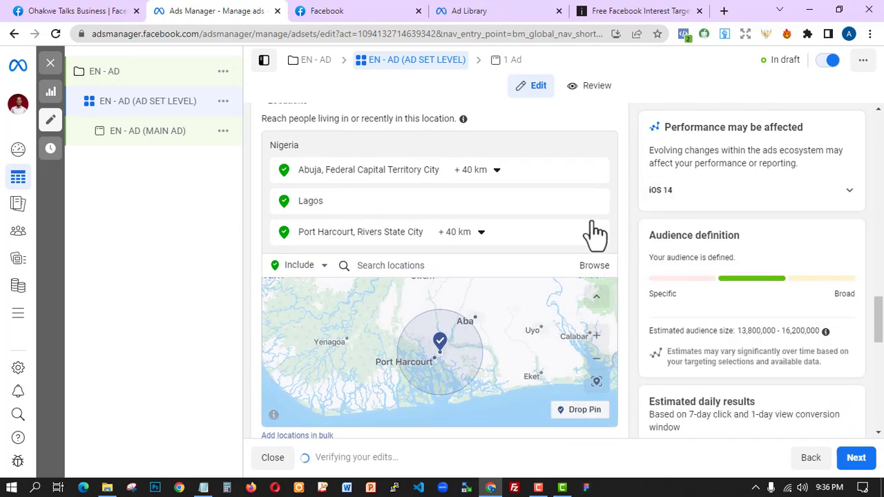
pyautogui.scroll(-1, 599, 249)
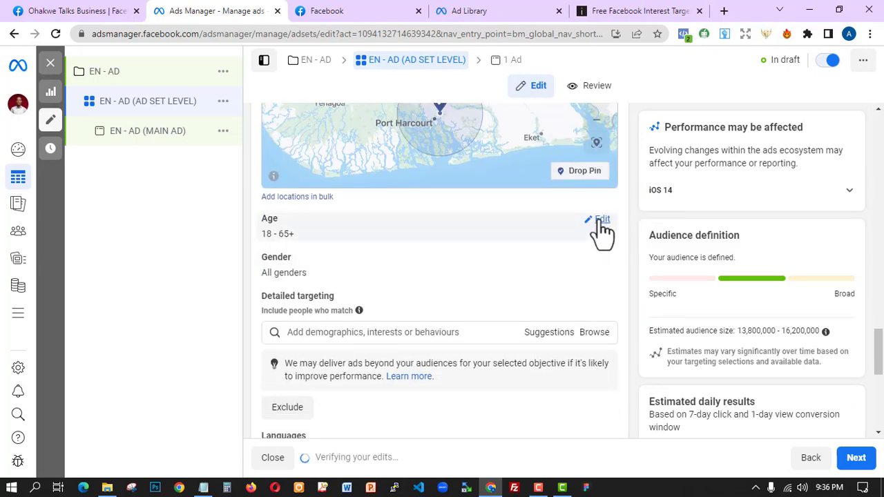
# Set the audience age range to 25 through 35
pyautogui.click(599, 221)
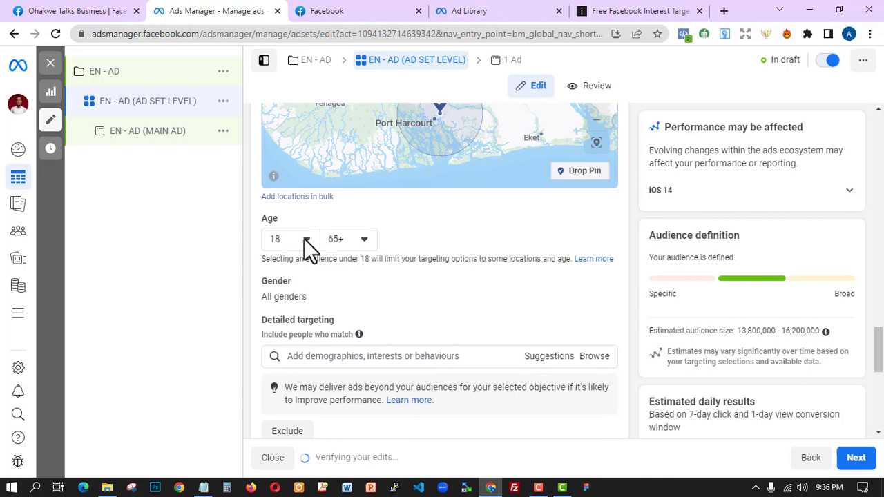
pyautogui.click(304, 238)
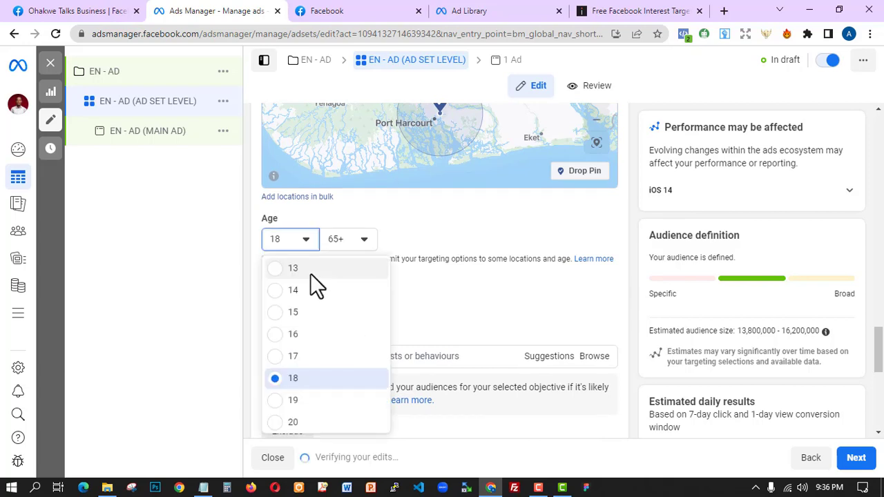
pyautogui.scroll(-3, 323, 319)
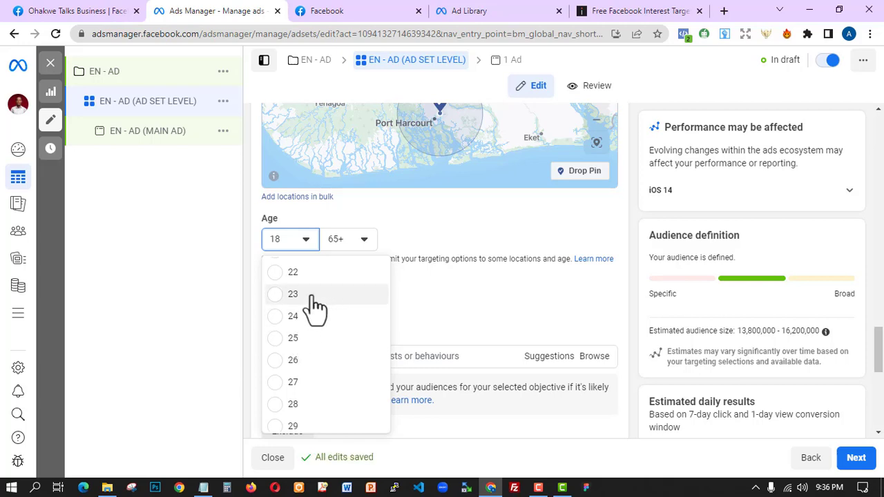
pyautogui.click(321, 356)
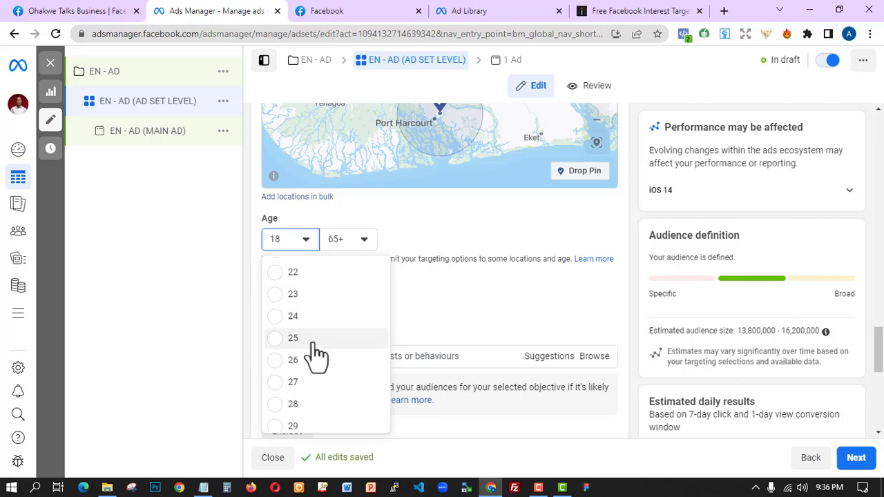
pyautogui.click(360, 241)
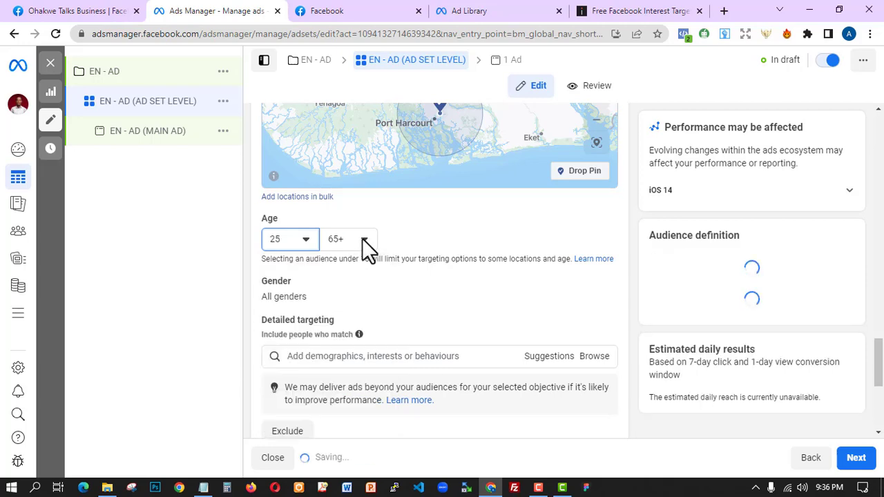
pyautogui.click(362, 239)
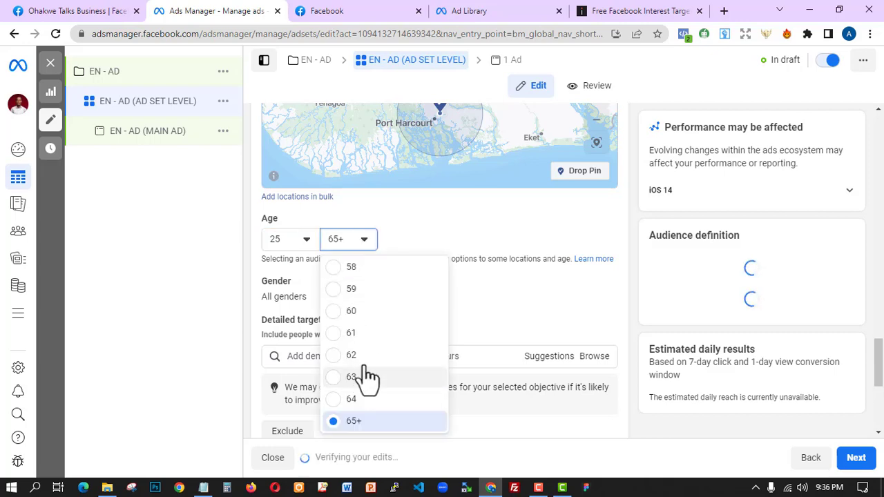
pyautogui.scroll(6, 364, 331)
pyautogui.scroll(3, 364, 333)
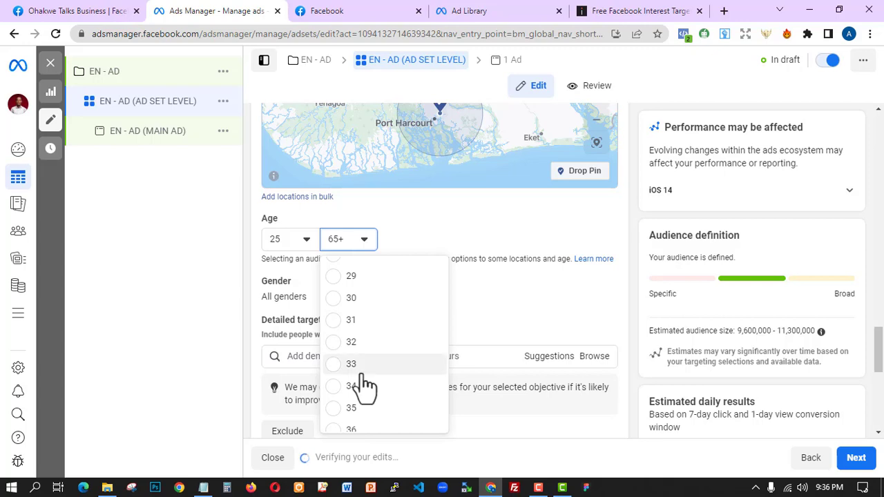
pyautogui.click(339, 409)
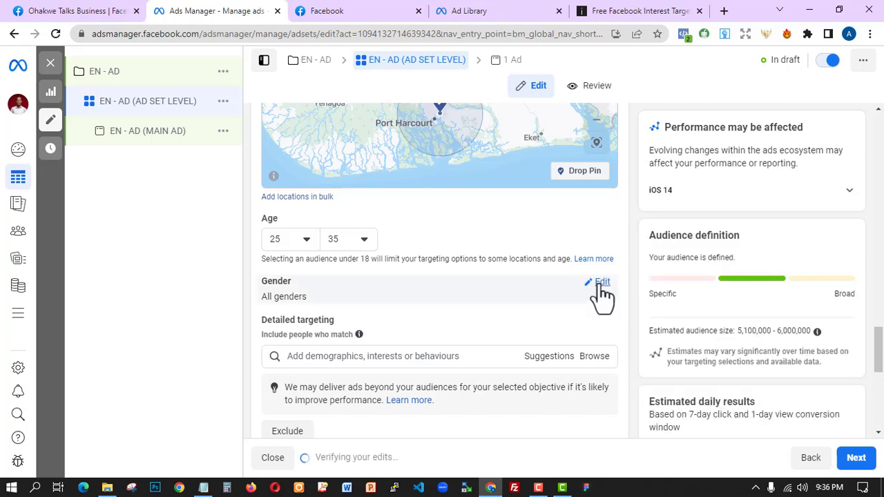
pyautogui.scroll(-3, 598, 293)
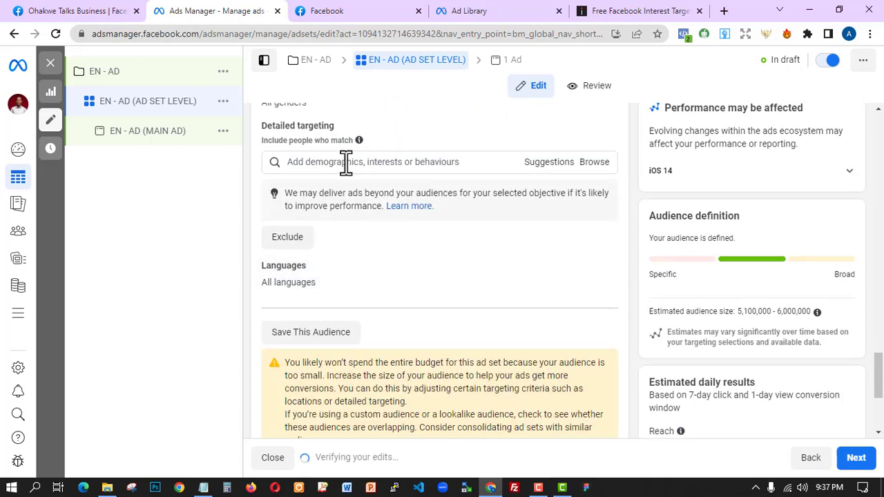
# Search 'english' and add English (All) as the audience language
pyautogui.click(601, 269)
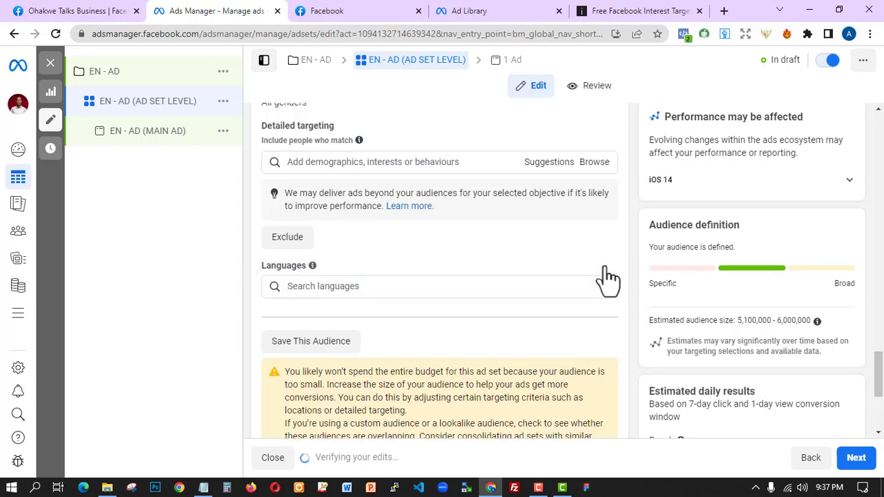
pyautogui.click(323, 286)
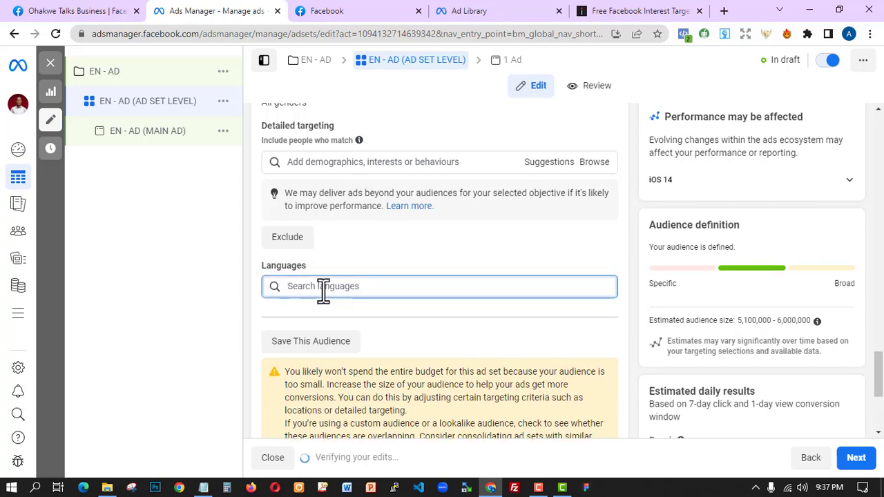
pyautogui.write('english')
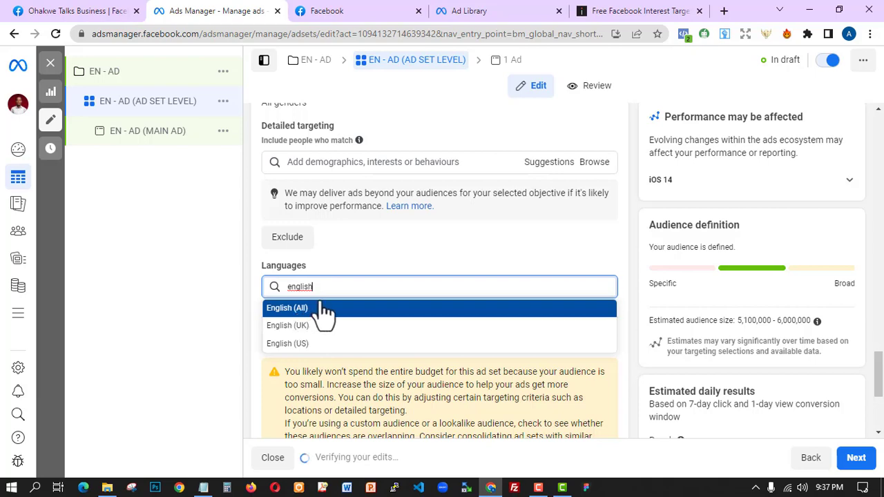
pyautogui.press('Return')
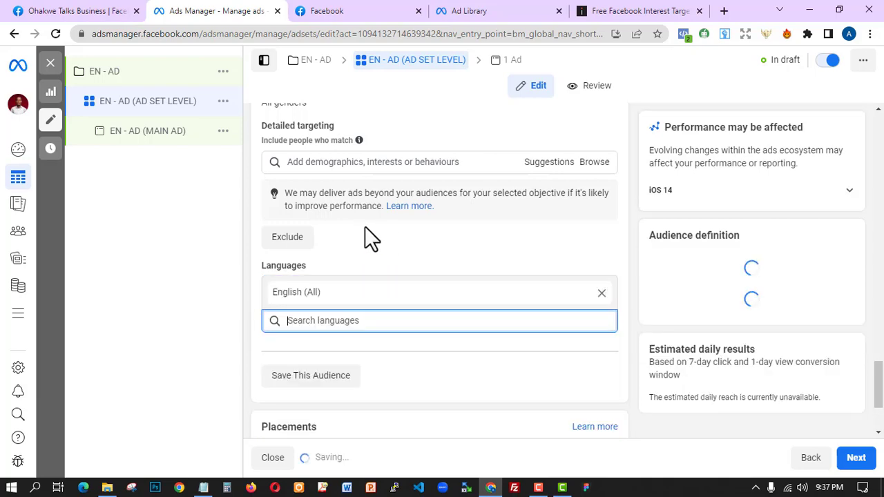
pyautogui.click(431, 163)
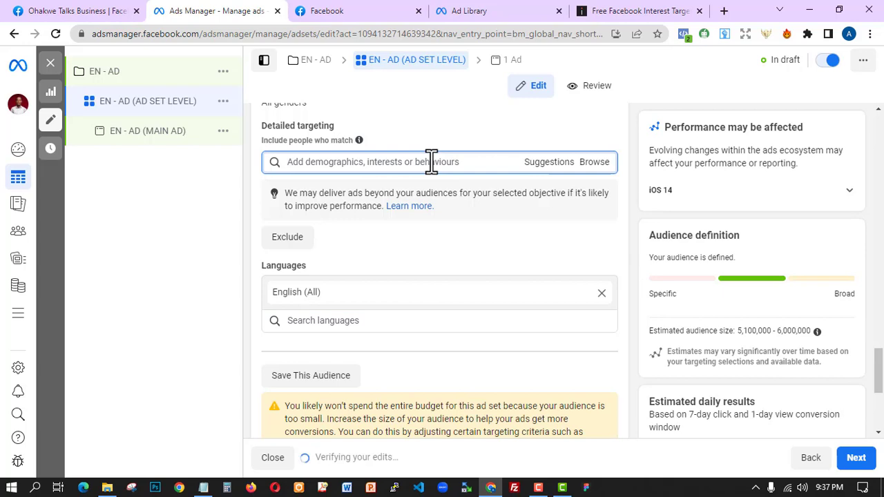
# Add health, Health and wellness (personal care) and Physical fitness (fitness) as detailed-targeting interests
pyautogui.write('health')
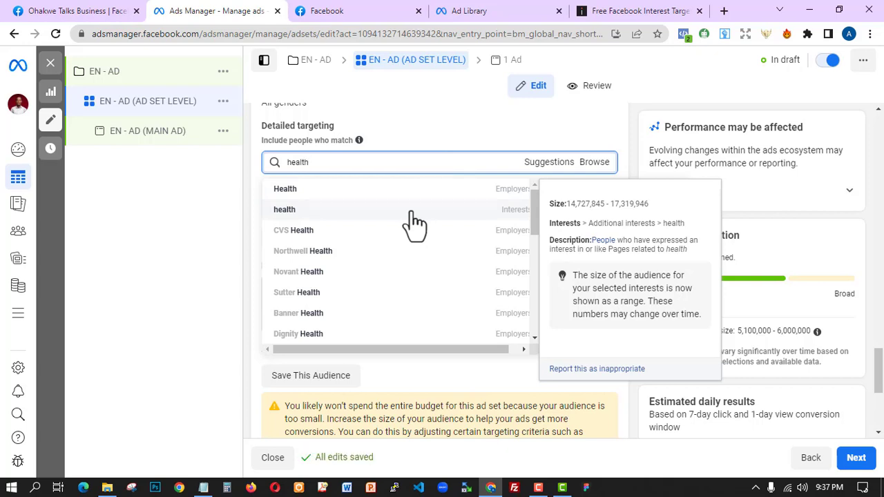
pyautogui.click(414, 210)
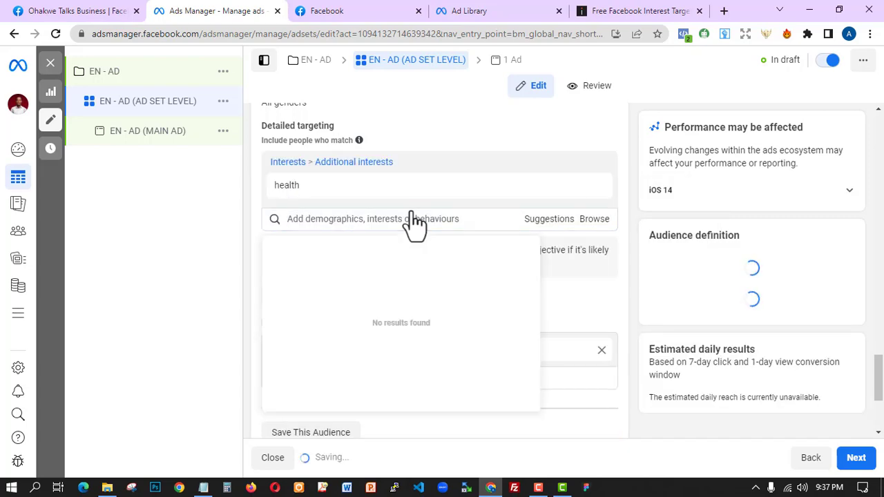
pyautogui.click(553, 227)
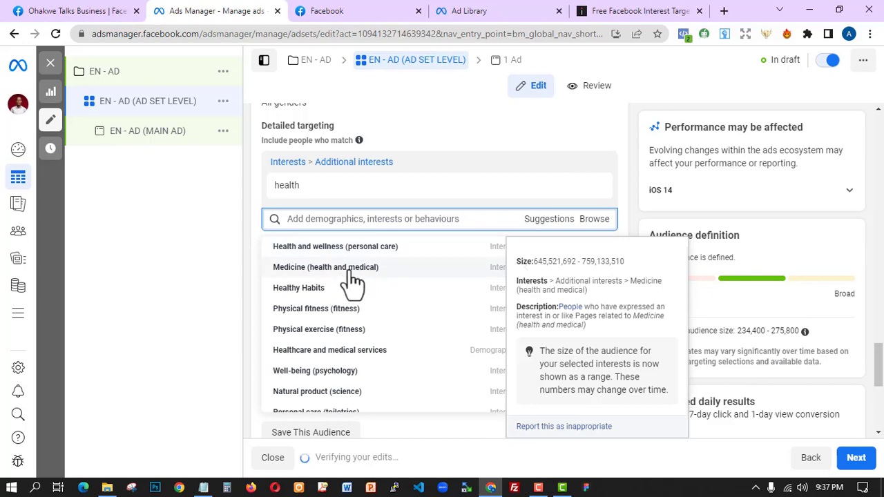
pyautogui.moveTo(385, 254)
pyautogui.moveTo(316, 185)
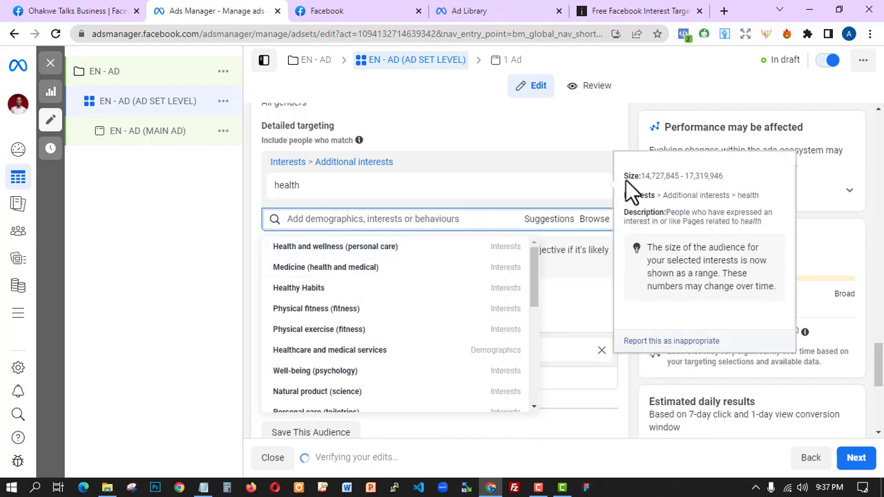
pyautogui.moveTo(477, 252)
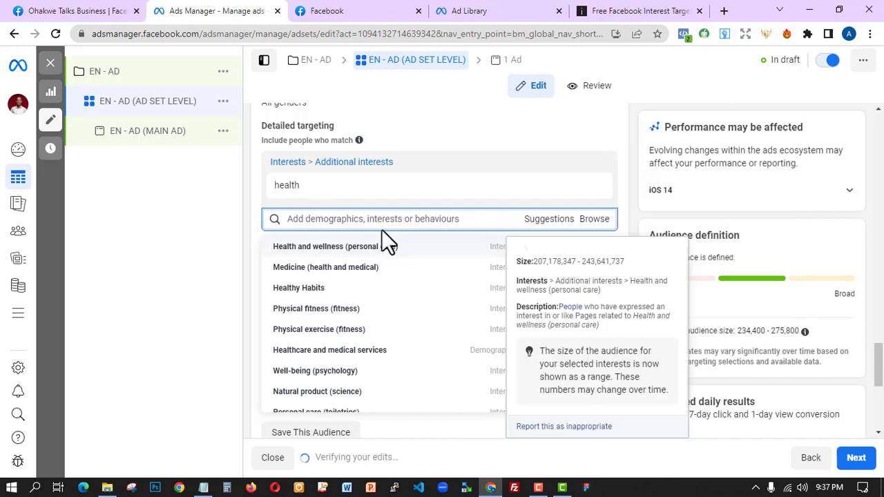
pyautogui.click(352, 253)
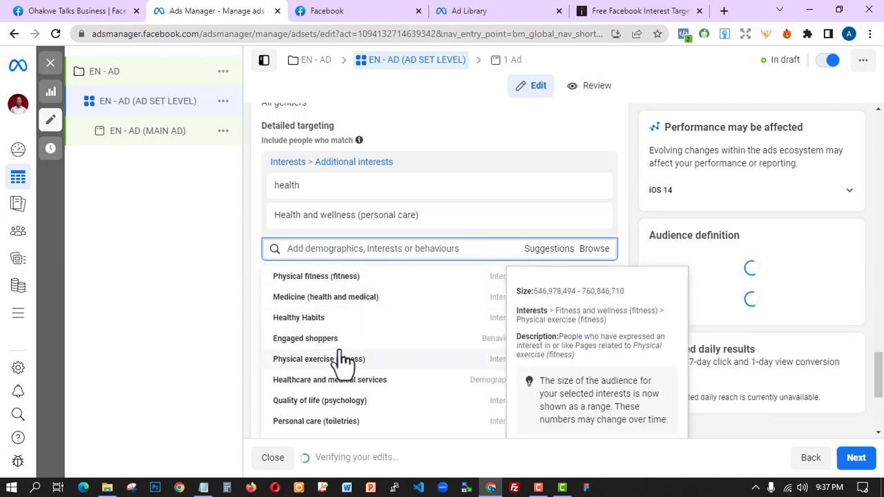
pyautogui.click(361, 277)
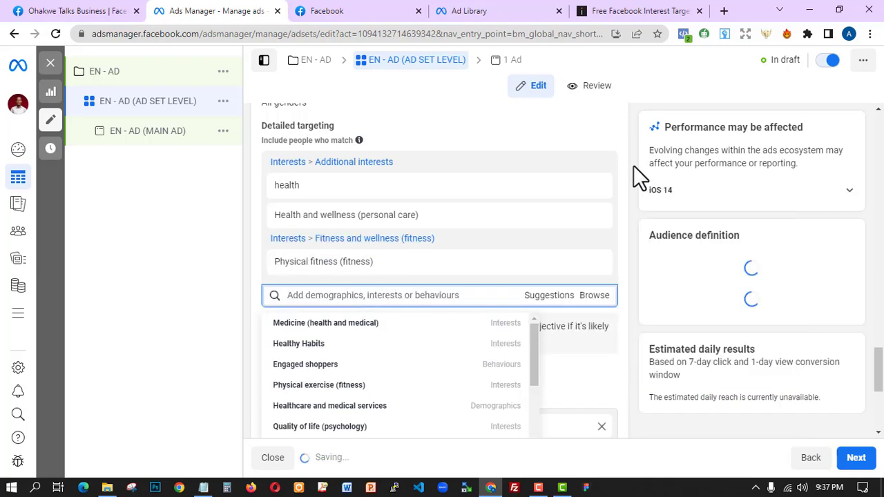
pyautogui.click(607, 11)
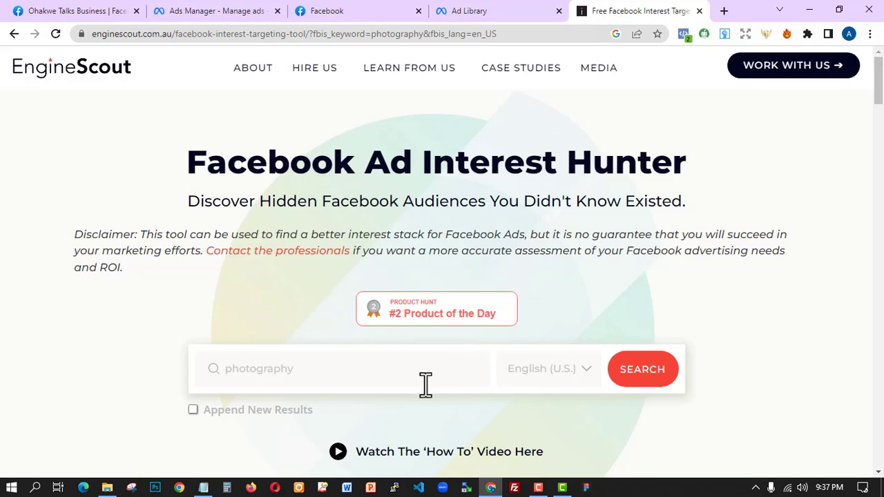
# Replace 'photography' with 'health' in EngineScout's interest search, run it, and return to Ads Manager
pyautogui.scroll(-3, 337, 328)
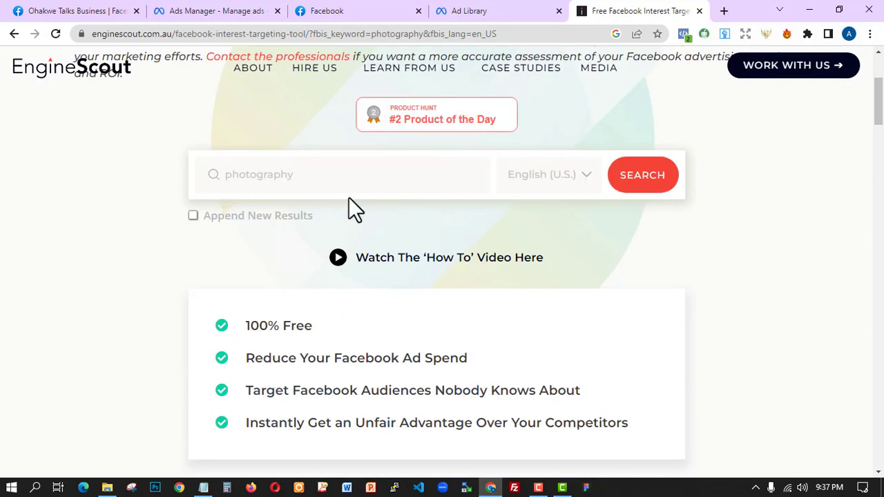
pyautogui.click(343, 174)
pyautogui.hotkey('ctrl', 'a')
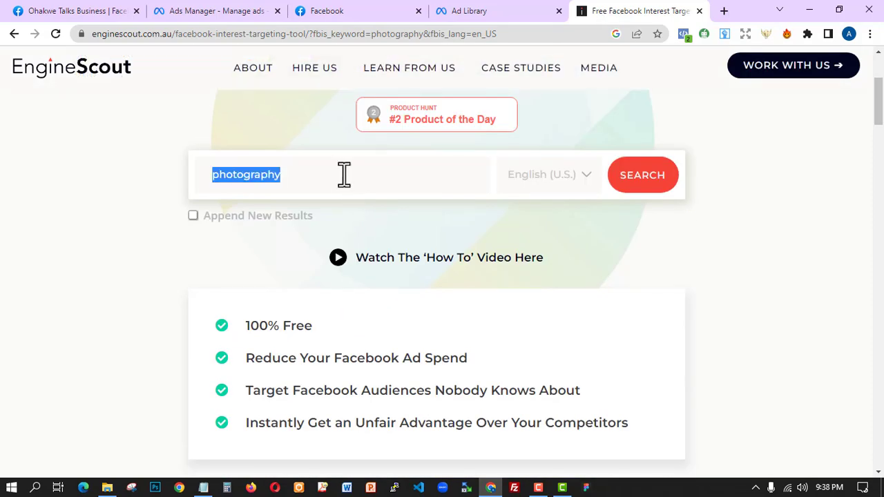
pyautogui.write('health')
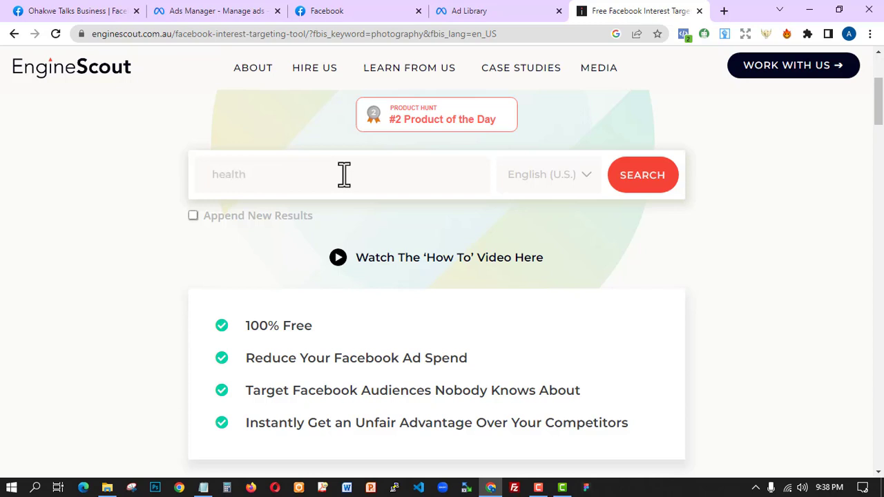
pyautogui.press('Return')
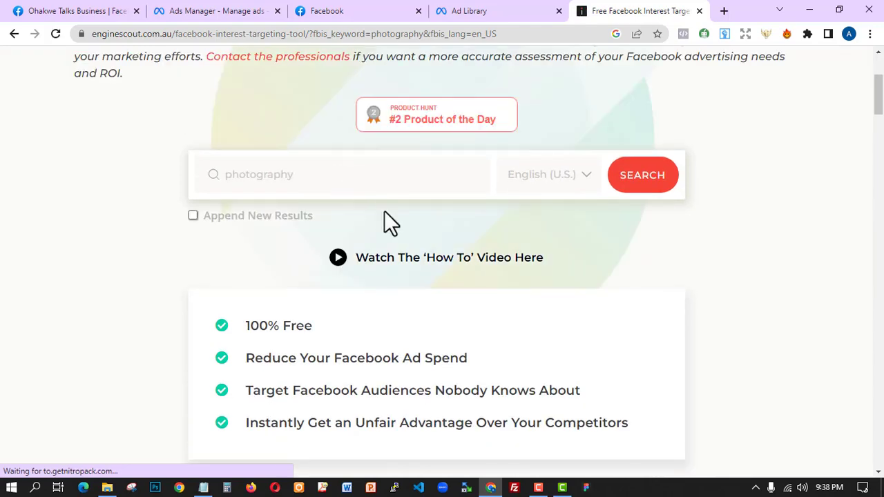
pyautogui.scroll(-5, 430, 208)
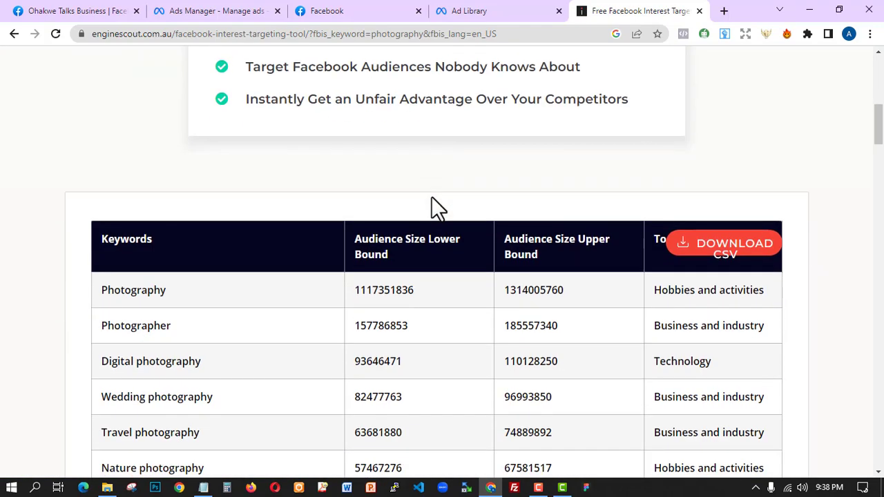
pyautogui.scroll(6, 430, 207)
pyautogui.click(634, 239)
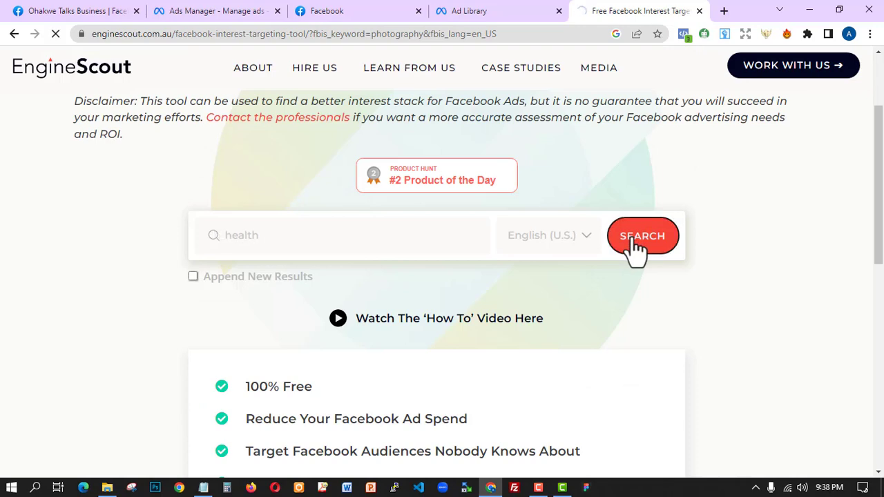
pyautogui.click(255, 11)
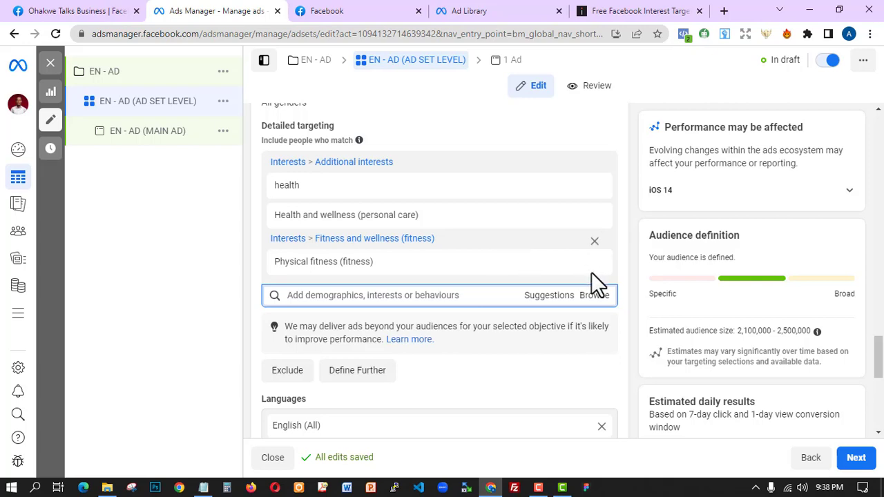
# Remove the Physical fitness, Health and wellness and health interests, then type 'he' into Detailed targeting
pyautogui.moveTo(591, 269)
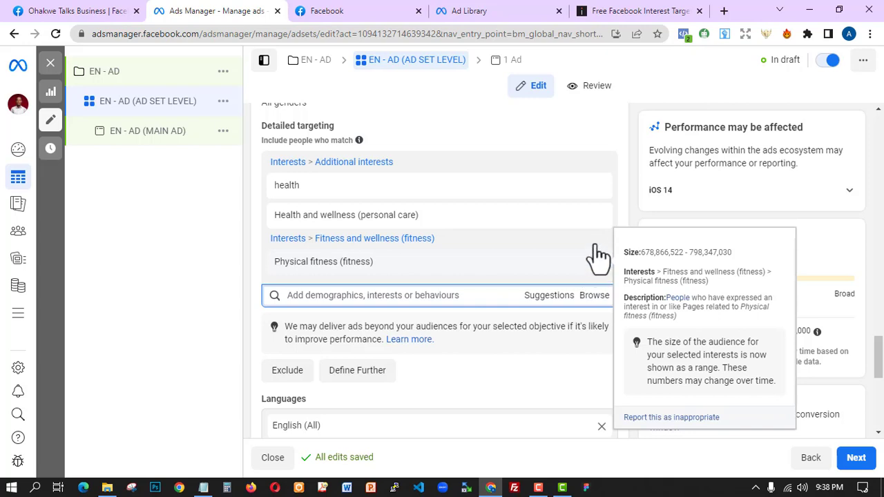
pyautogui.click(594, 261)
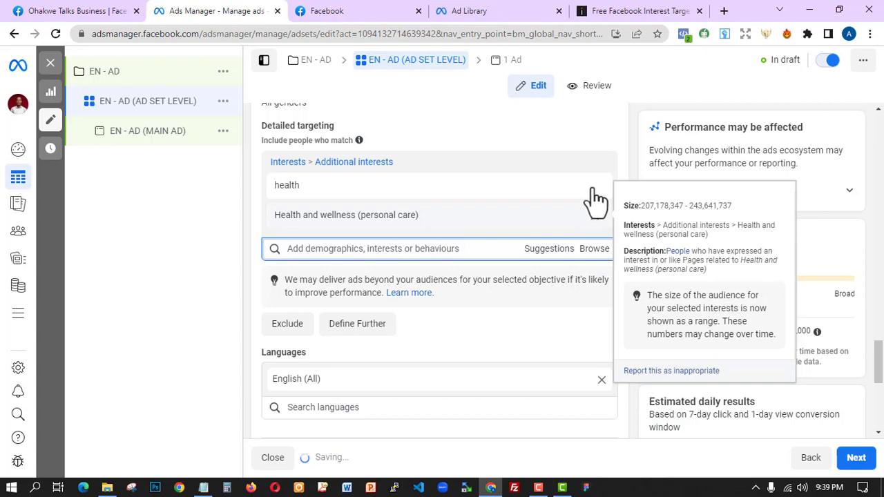
pyautogui.click(591, 215)
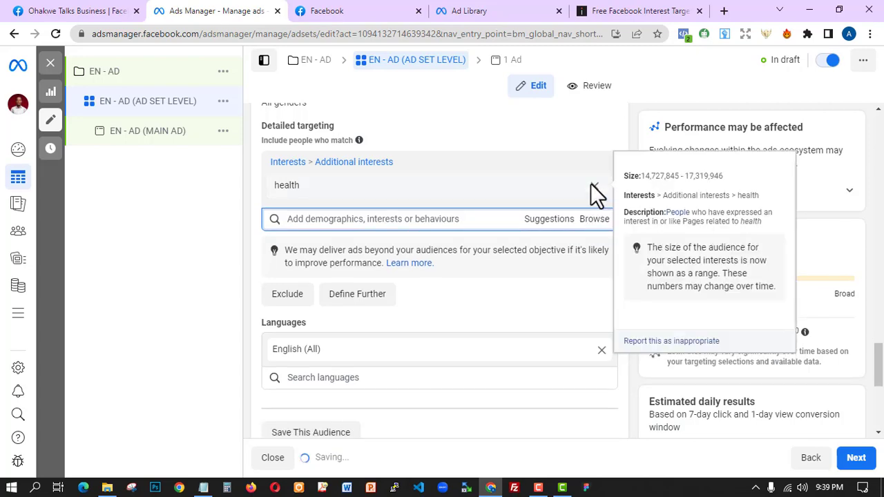
pyautogui.click(594, 188)
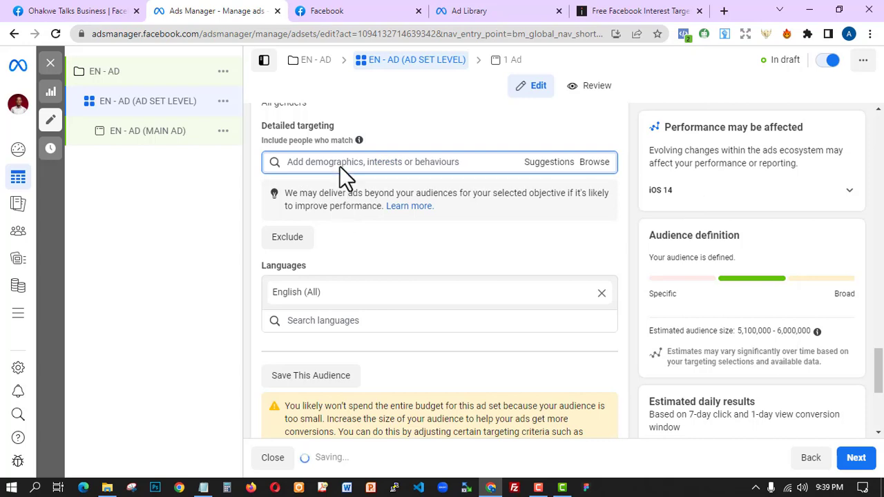
pyautogui.click(341, 166)
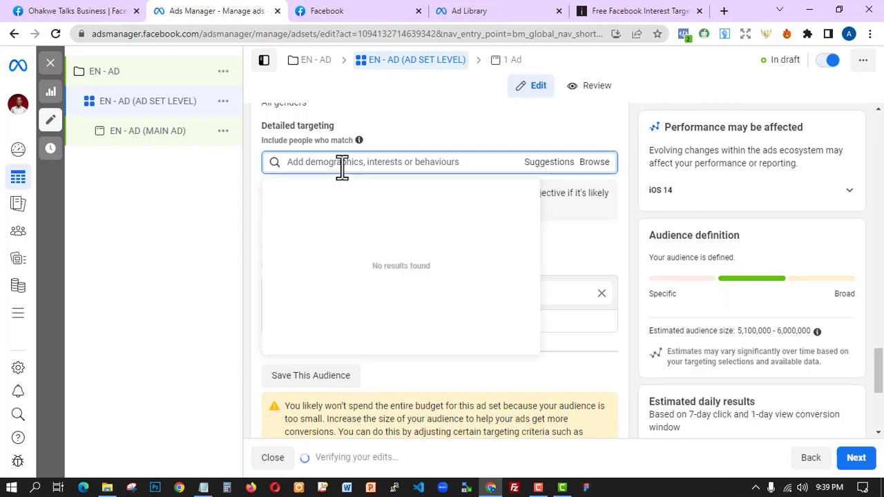
pyautogui.write('health')
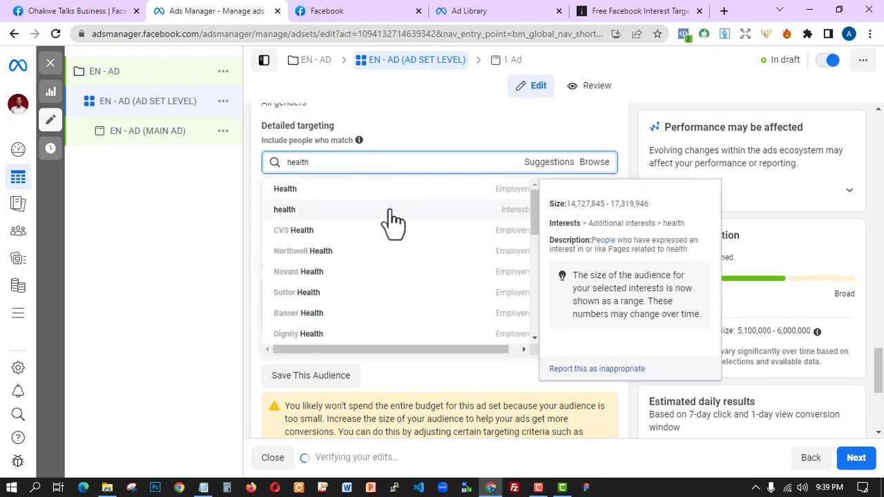
# Strip the photography ?fbis_keyword query from EngineScout's web address and load the bare tool page
pyautogui.click(628, 11)
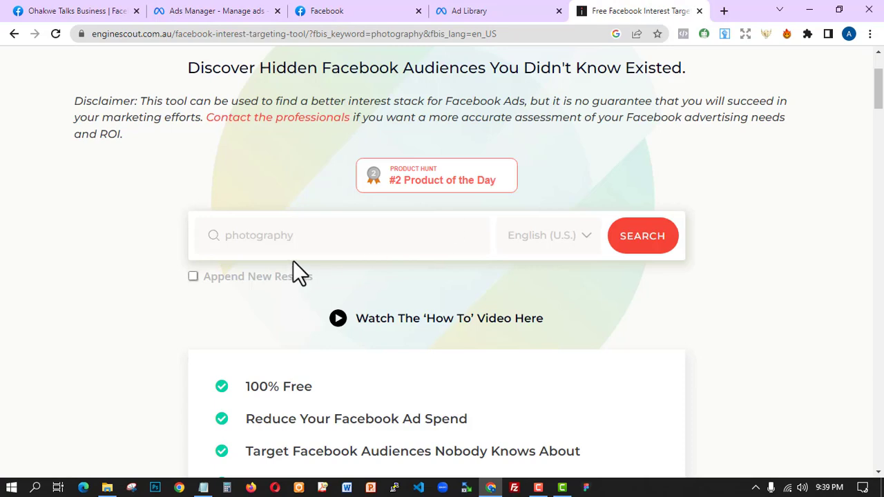
pyautogui.scroll(-5, 359, 242)
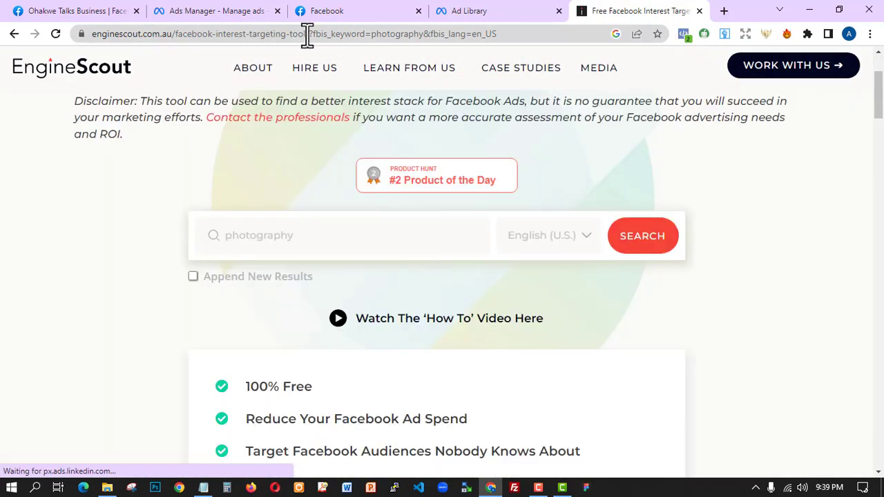
pyautogui.moveTo(310, 34); pyautogui.dragTo(723, 65)
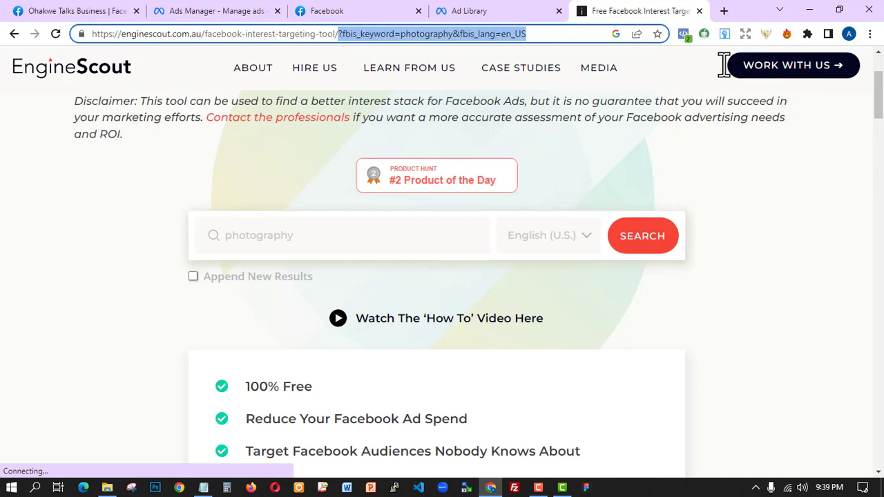
pyautogui.press('BackSpace')
pyautogui.press('Return')
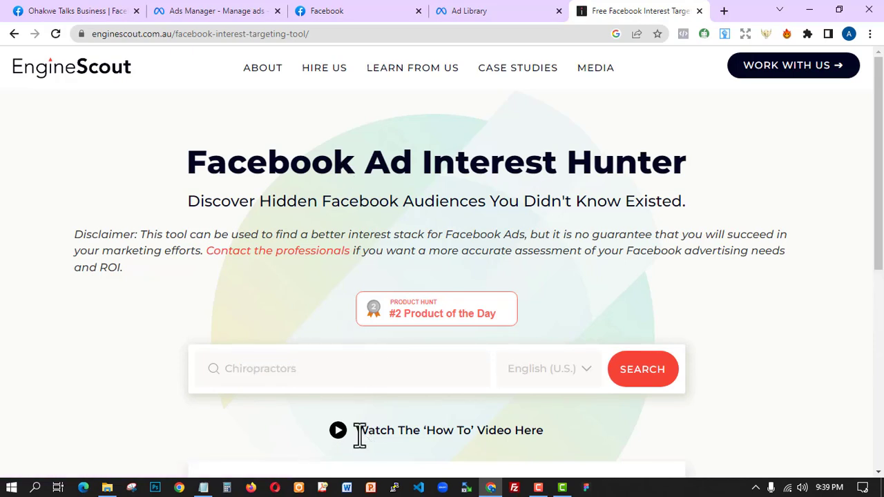
# Enter 'health' in the EngineScout keyword box and run the search
pyautogui.click(320, 369)
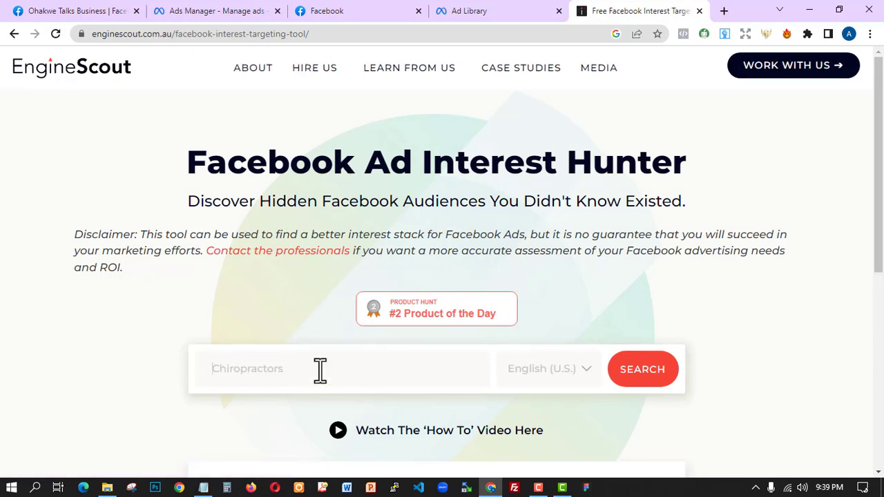
pyautogui.write('health')
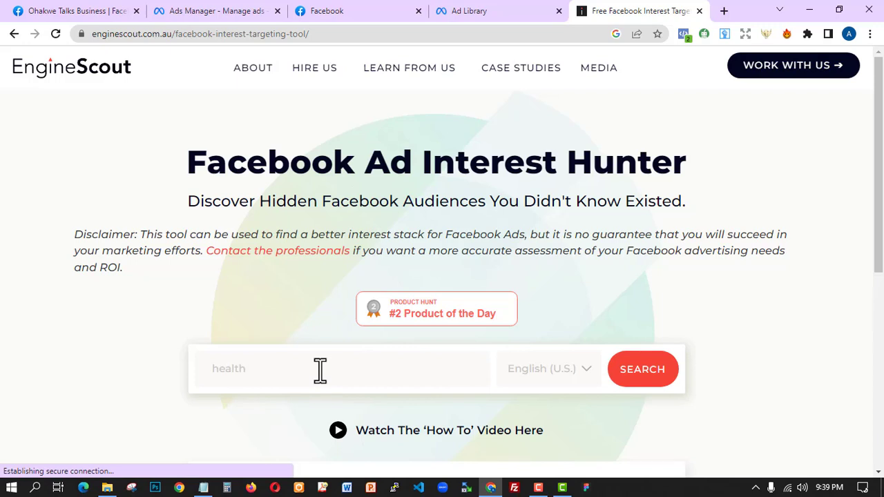
pyautogui.click(642, 373)
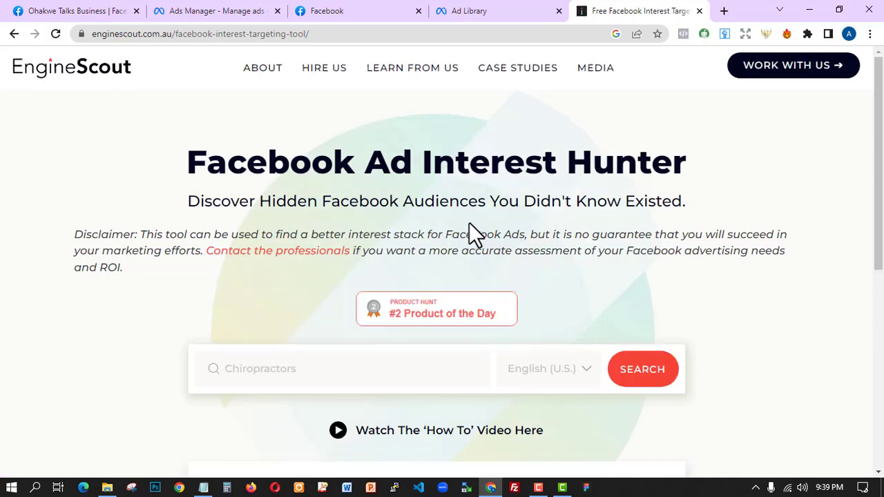
pyautogui.scroll(-5, 545, 220)
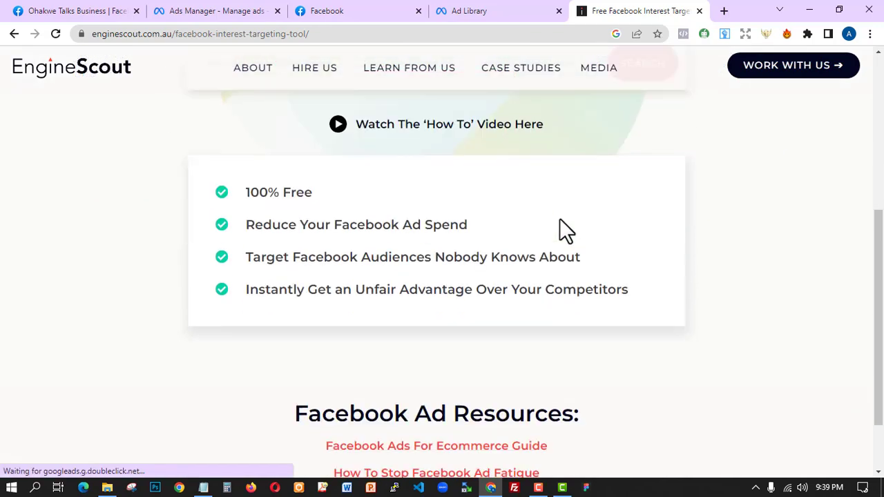
pyautogui.scroll(-1, 667, 193)
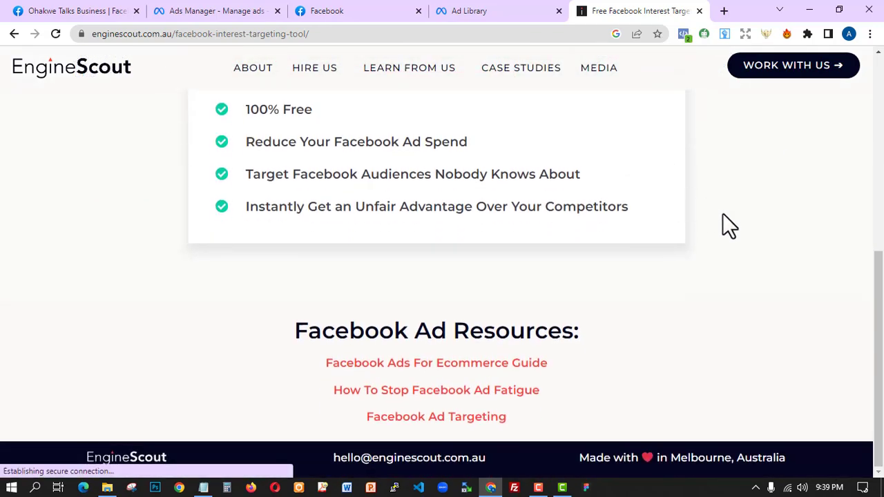
pyautogui.scroll(5, 723, 215)
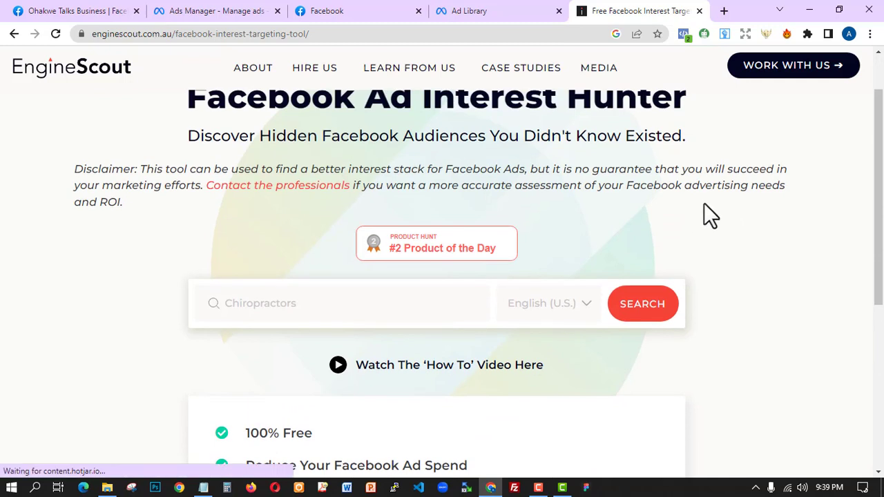
# Pick 'health' from the earlier keyword entries, search again, then reload the page
pyautogui.click(358, 317)
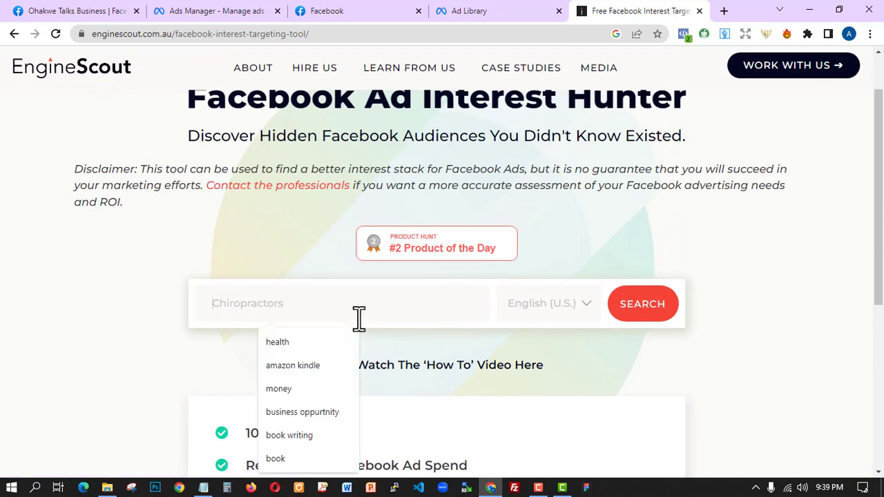
pyautogui.click(304, 341)
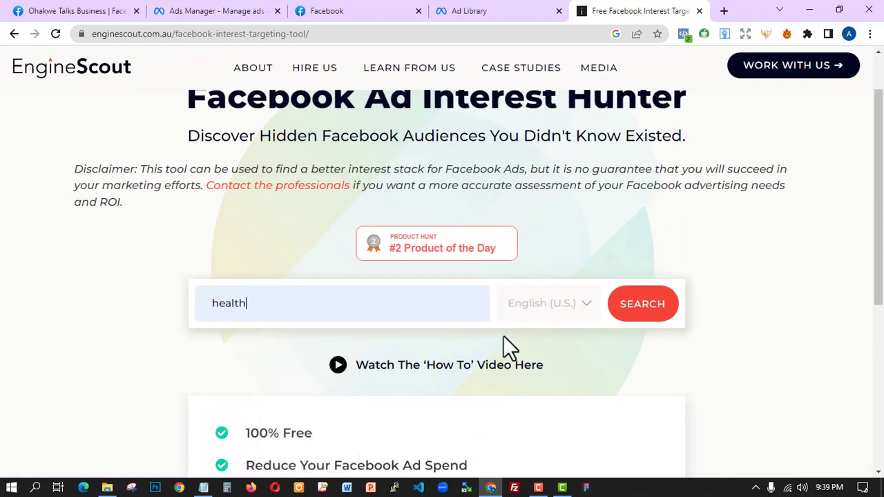
pyautogui.click(641, 309)
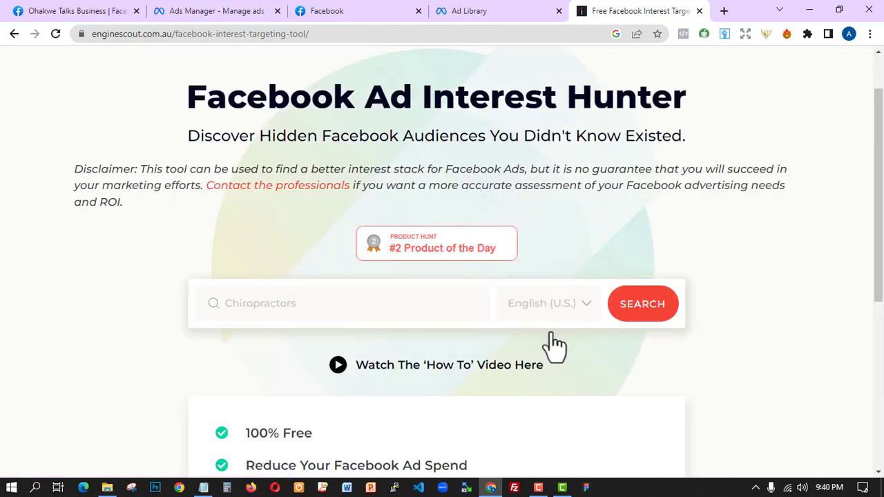
pyautogui.scroll(-2, 488, 335)
pyautogui.scroll(-3, 490, 325)
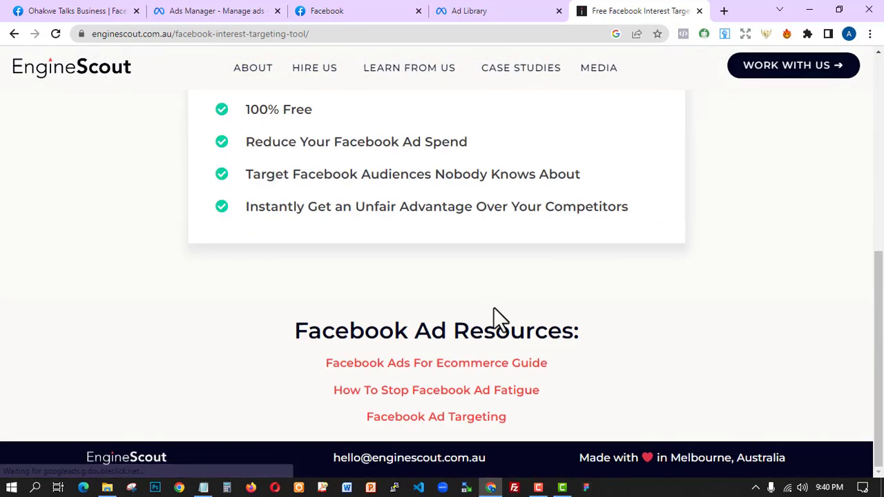
pyautogui.scroll(5, 415, 360)
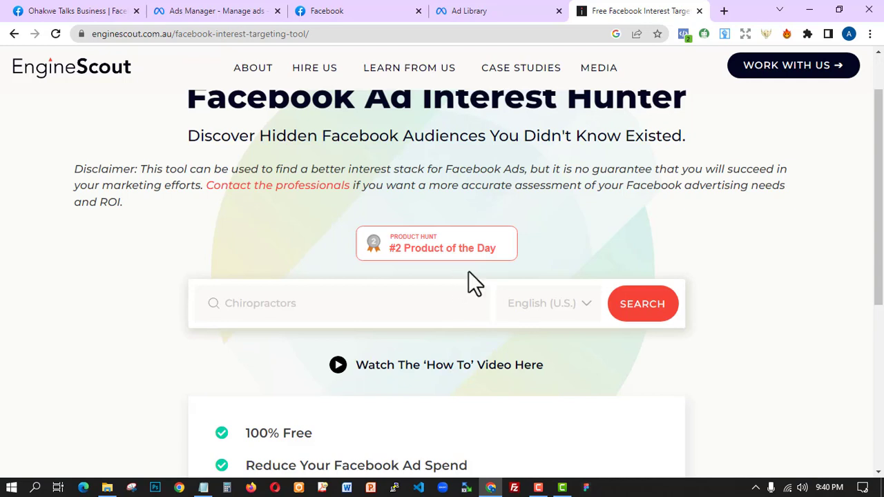
pyautogui.scroll(-2, 470, 269)
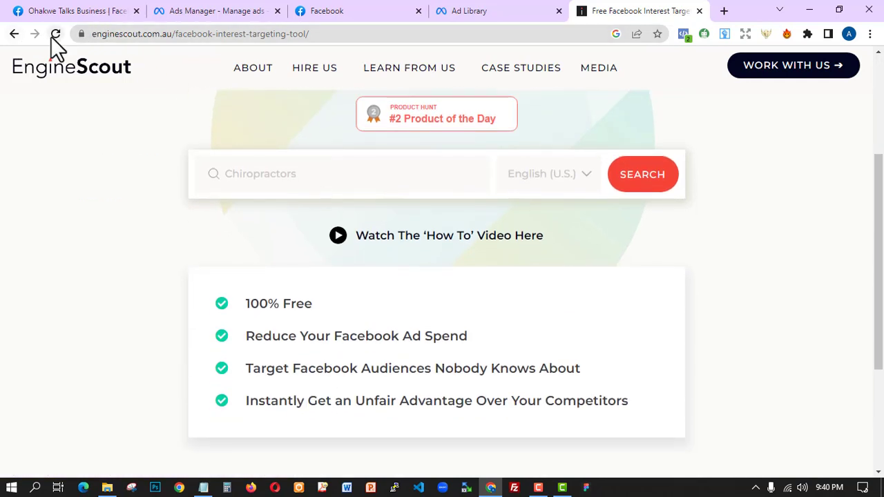
pyautogui.click(53, 36)
pyautogui.click(308, 177)
pyautogui.click(298, 211)
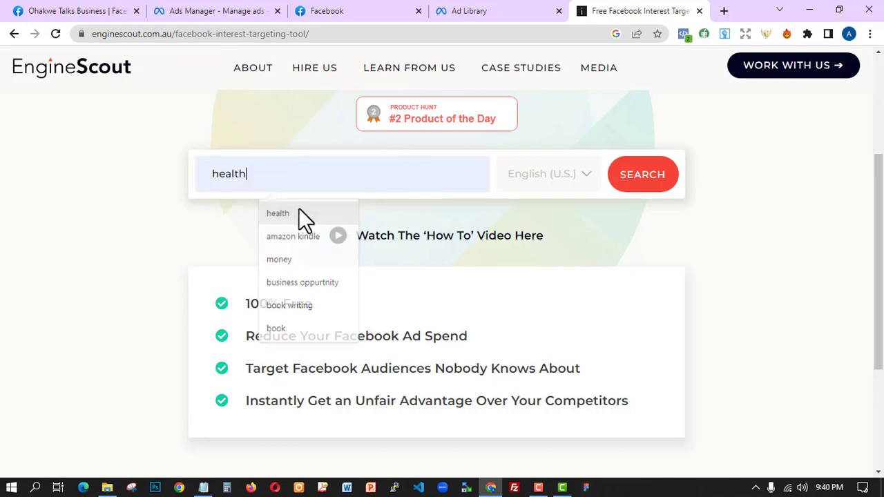
pyautogui.write('re')
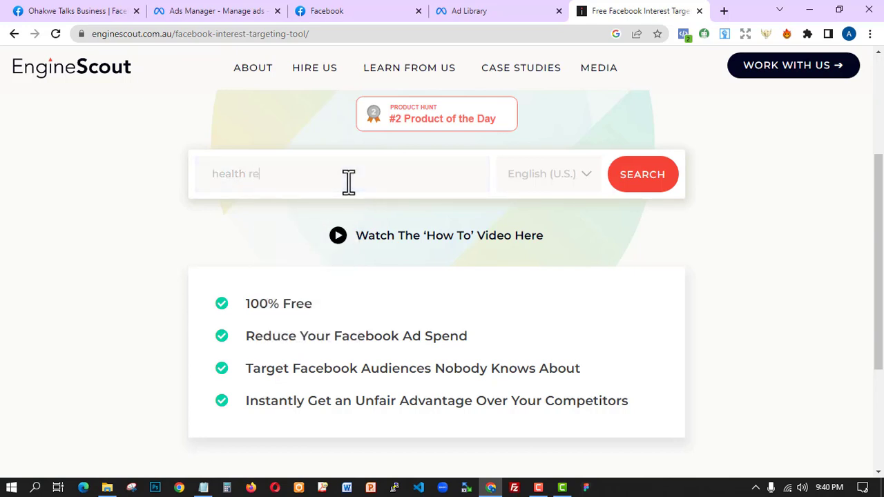
pyautogui.write('lared')
pyautogui.press('BackSpace')
pyautogui.press('BackSpace')
pyautogui.press('BackSpace')
pyautogui.write('ted')
pyautogui.click(628, 187)
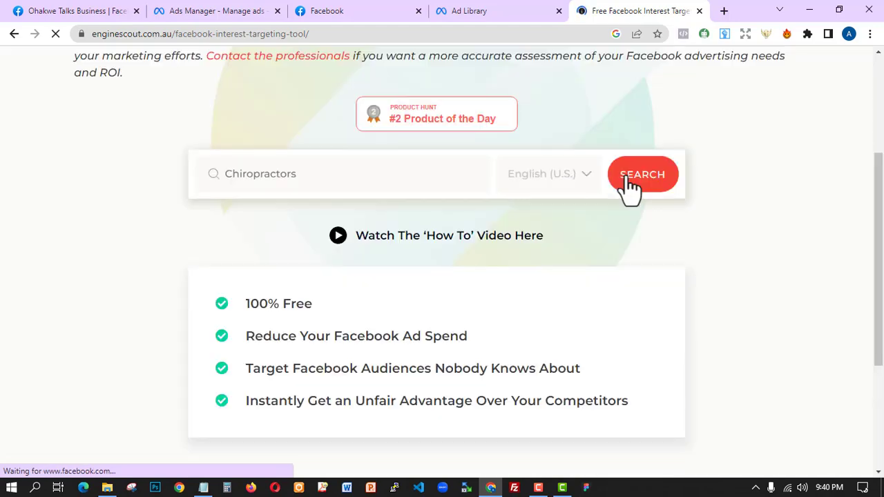
pyautogui.scroll(1, 848, 228)
pyautogui.scroll(3, 842, 219)
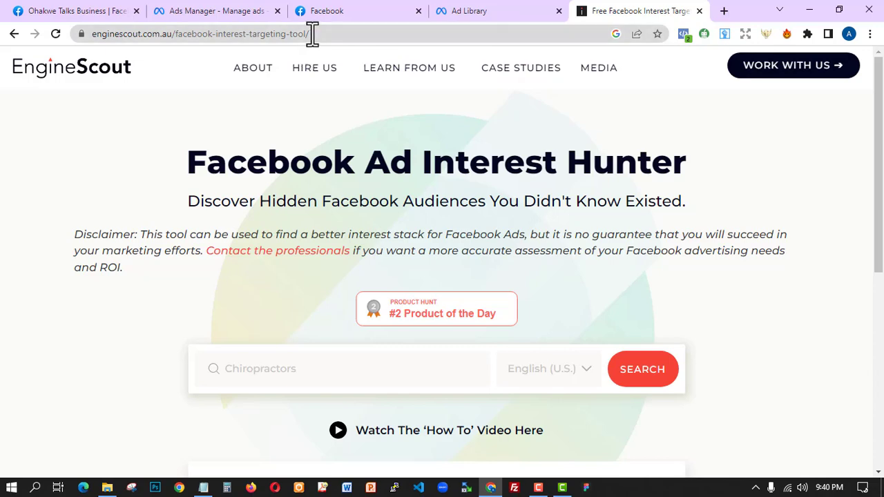
# Change the fbis_keyword in the address from photography to health to load health interest results
pyautogui.click(13, 35)
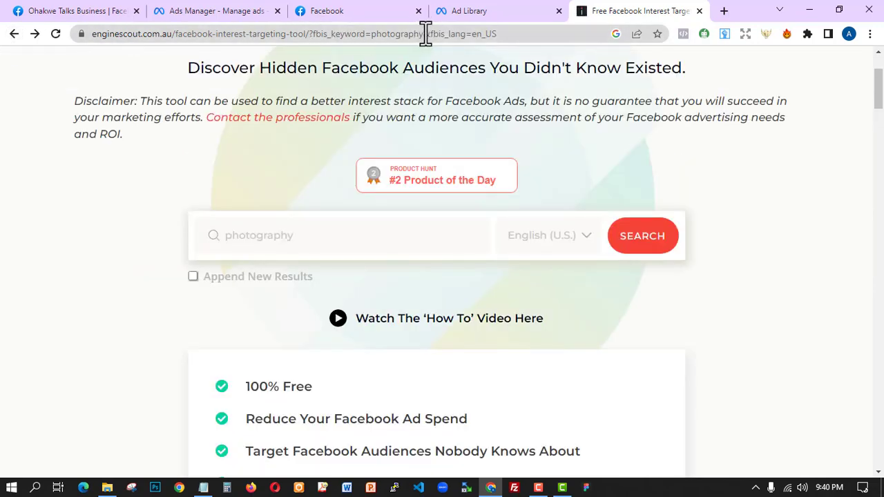
pyautogui.moveTo(423, 34); pyautogui.dragTo(383, 20)
pyautogui.press('BackSpace')
pyautogui.press('BackSpace')
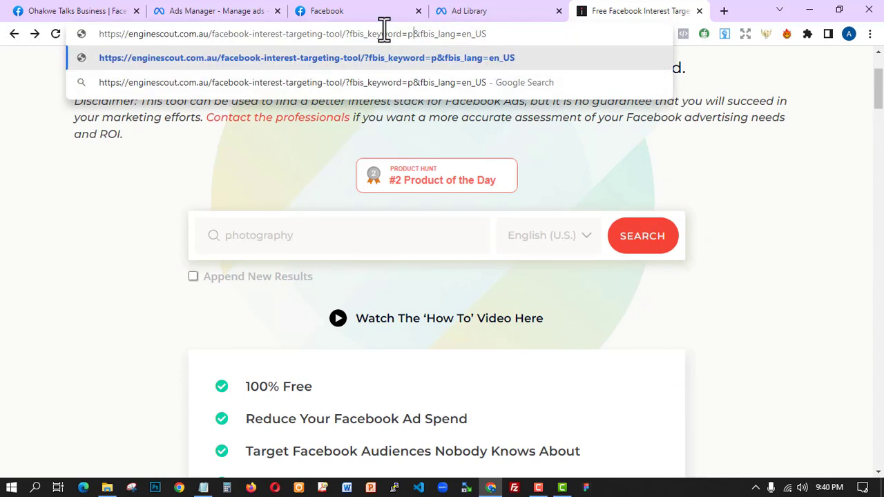
pyautogui.write('hea')
pyautogui.write('lth')
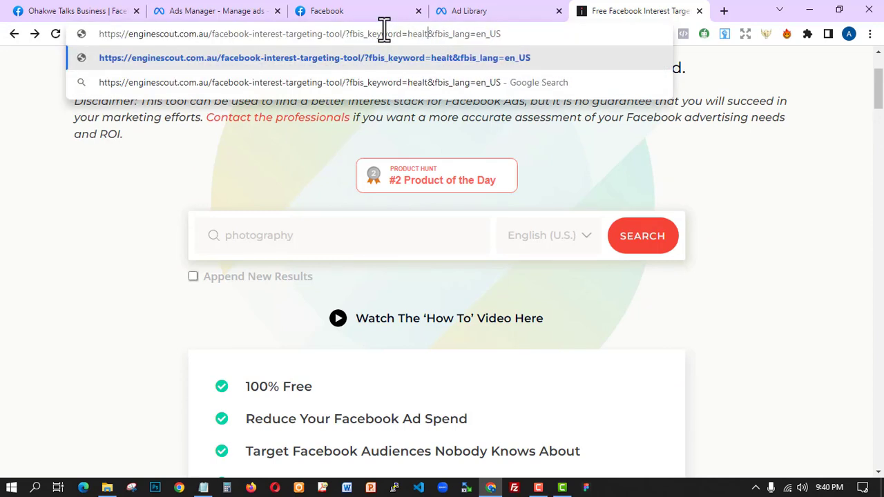
pyautogui.press('Return')
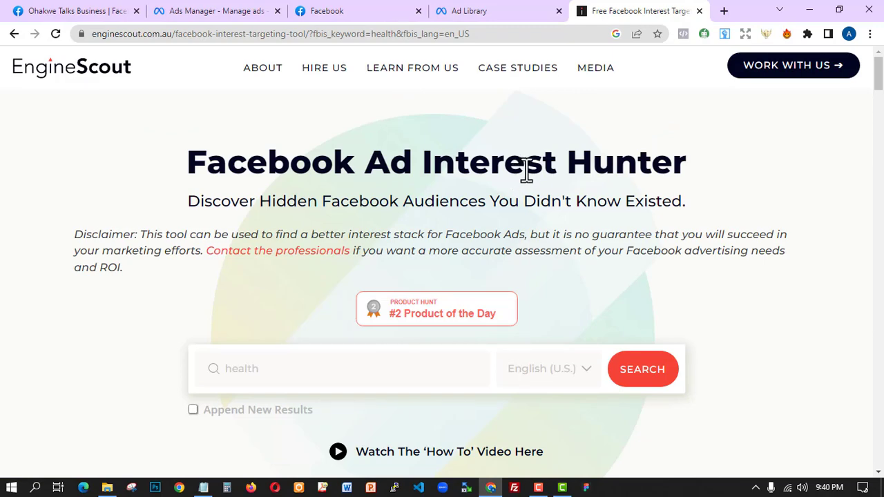
# Scroll through the 116 health interests and select the 'Airborne Health' name
pyautogui.scroll(-9, 542, 156)
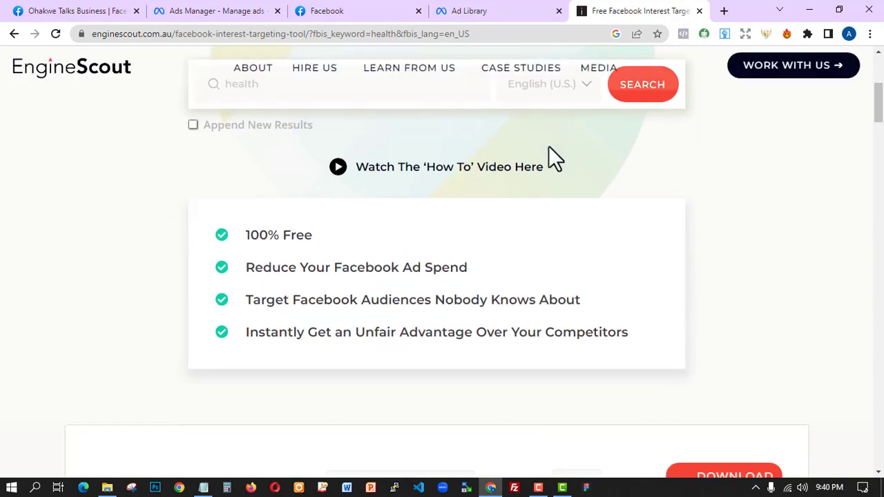
pyautogui.scroll(-1, 621, 142)
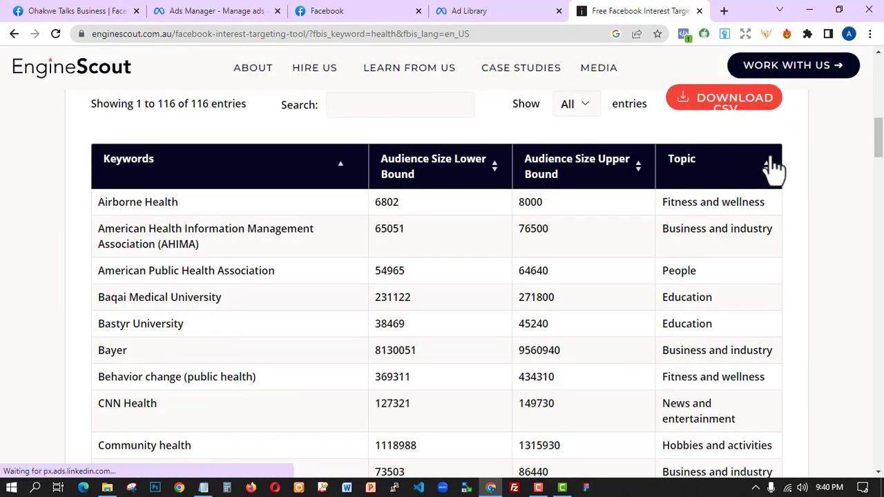
pyautogui.scroll(3, 822, 140)
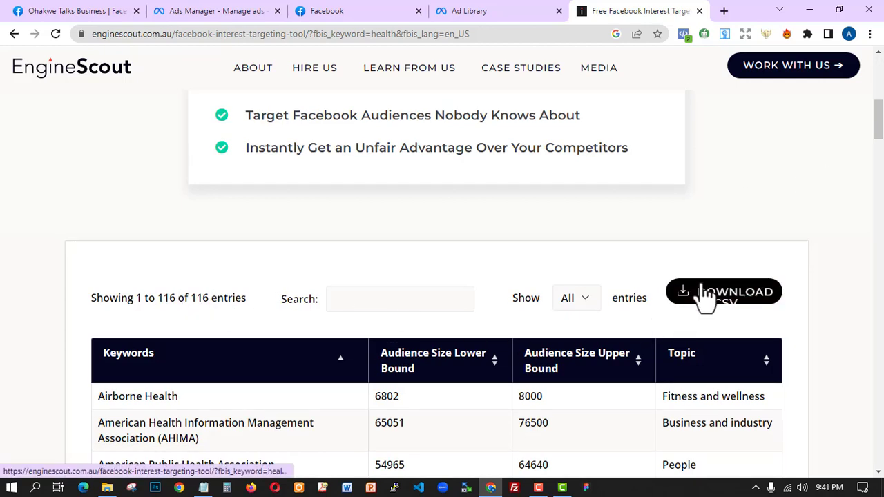
pyautogui.scroll(-3, 635, 283)
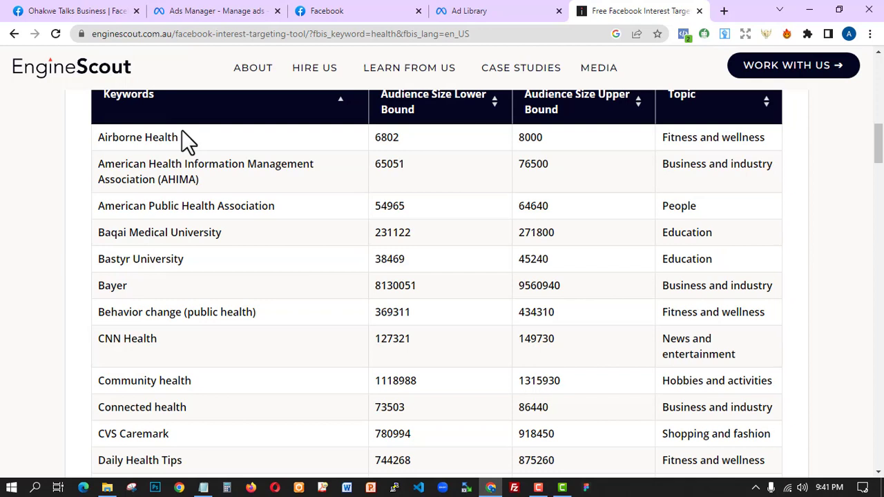
pyautogui.moveTo(189, 134)
pyautogui.mouseDown()
pyautogui.moveTo(103, 164)
pyautogui.moveTo(96, 140)
pyautogui.mouseUp()
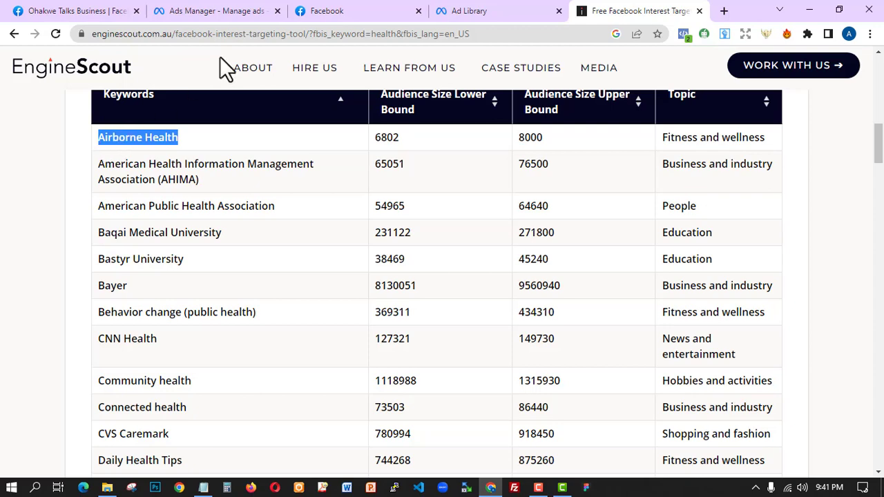
pyautogui.click(343, 11)
# Search 'airborn' in Detailed targeting and add Airborne Health (6,802–8,000 people) as an interest
pyautogui.click(207, 10)
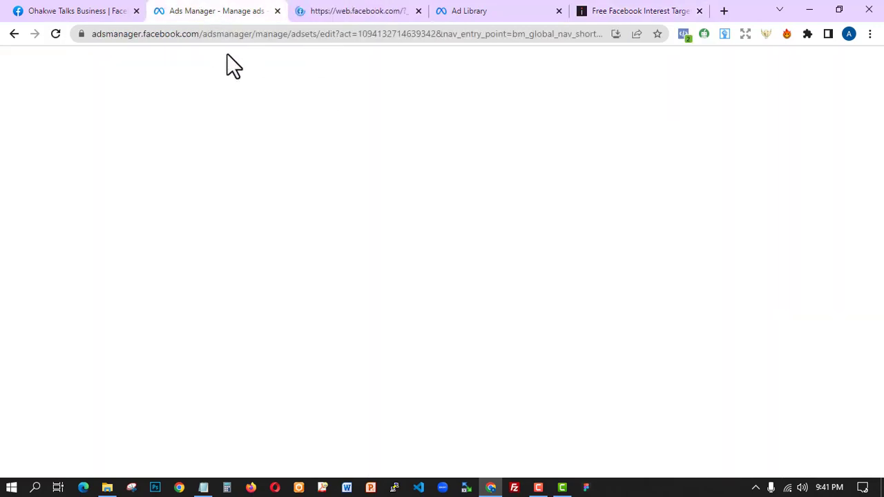
pyautogui.click(420, 18)
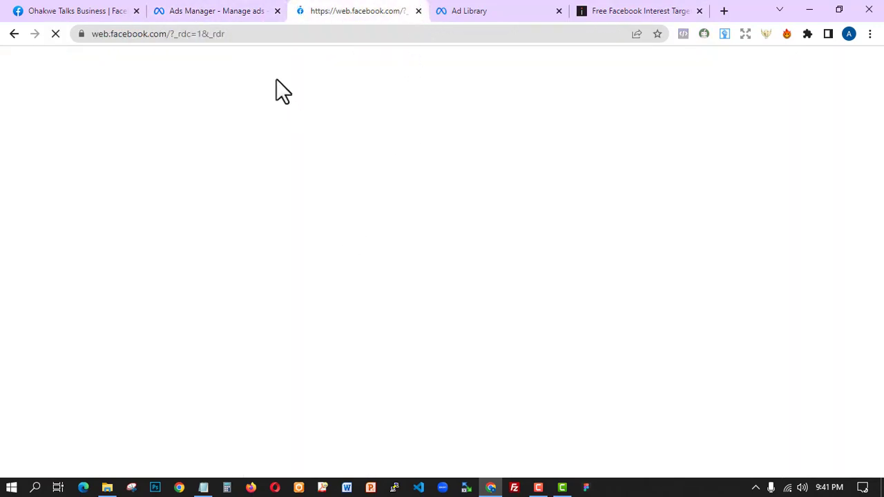
pyautogui.click(244, 6)
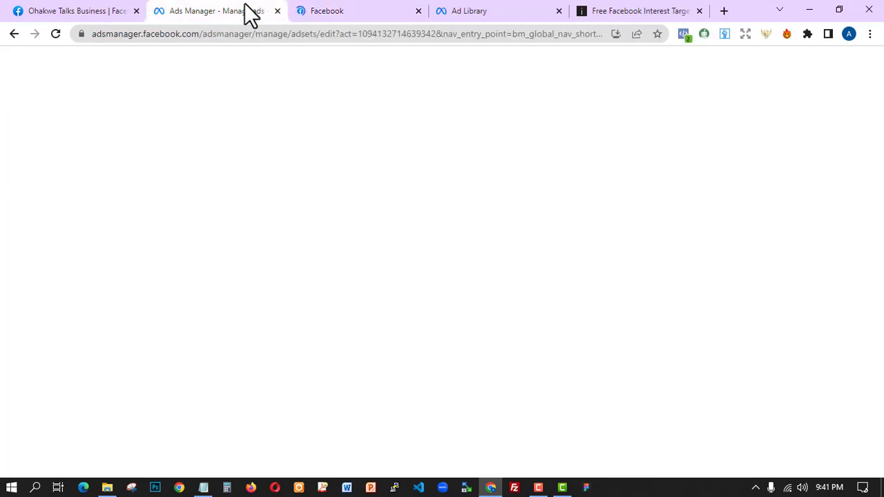
pyautogui.click(417, 10)
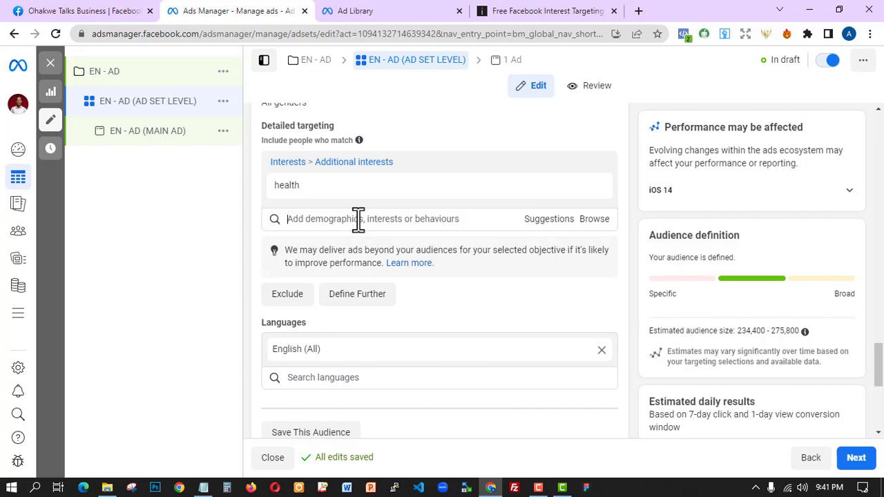
pyautogui.write('airborne')
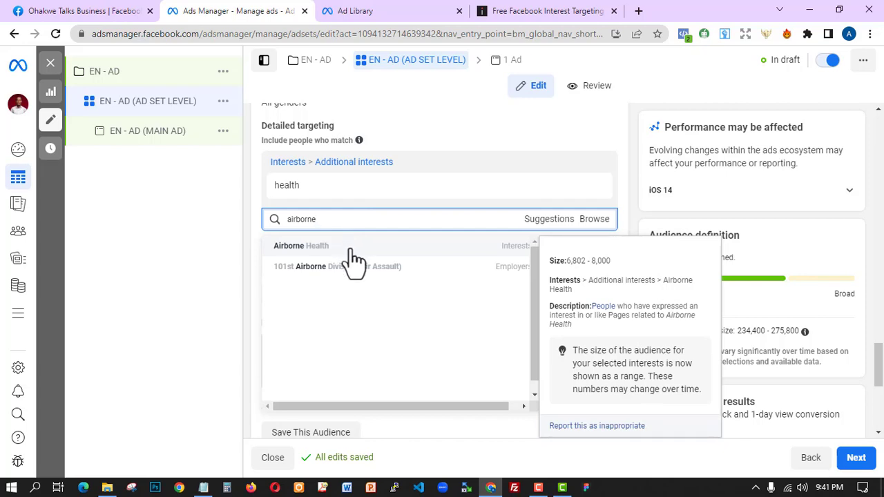
pyautogui.click(352, 248)
pyautogui.click(532, 10)
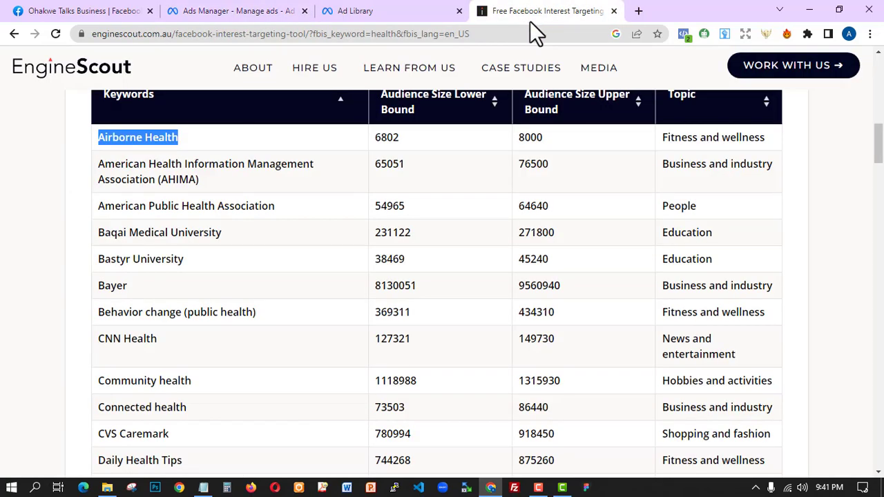
# Scroll down EngineScout's health table and select the 'Health informatics' keyword text
pyautogui.scroll(-2, 243, 267)
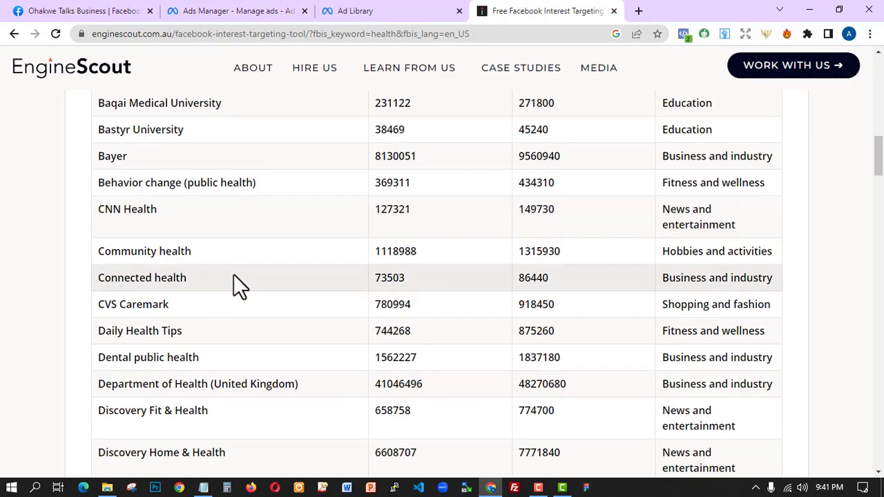
pyautogui.scroll(-3, 220, 333)
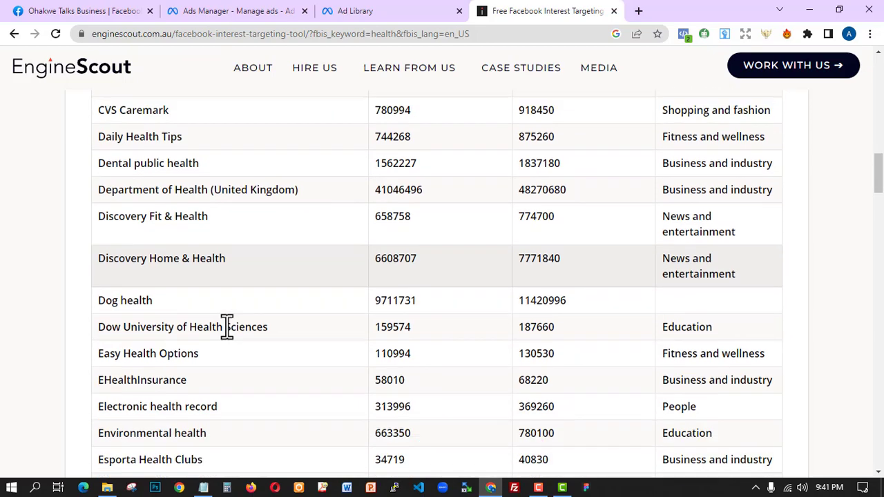
pyautogui.scroll(-4, 208, 323)
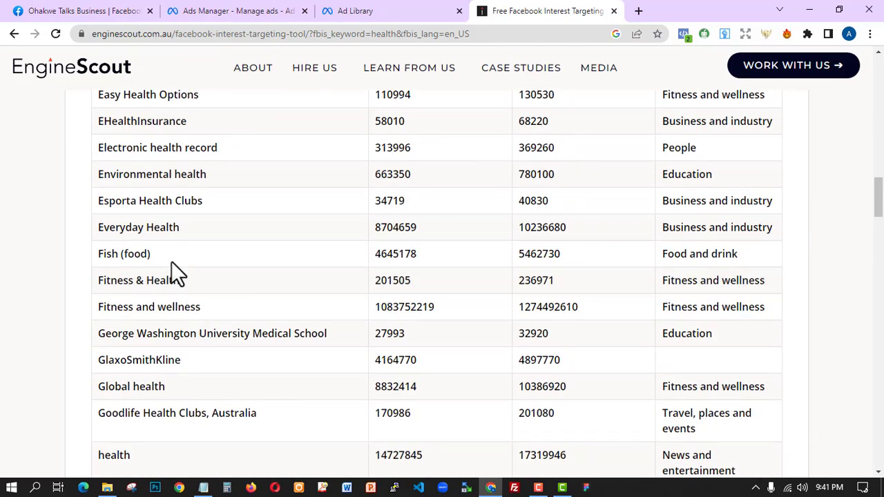
pyautogui.scroll(-2, 186, 290)
pyautogui.scroll(-3, 189, 331)
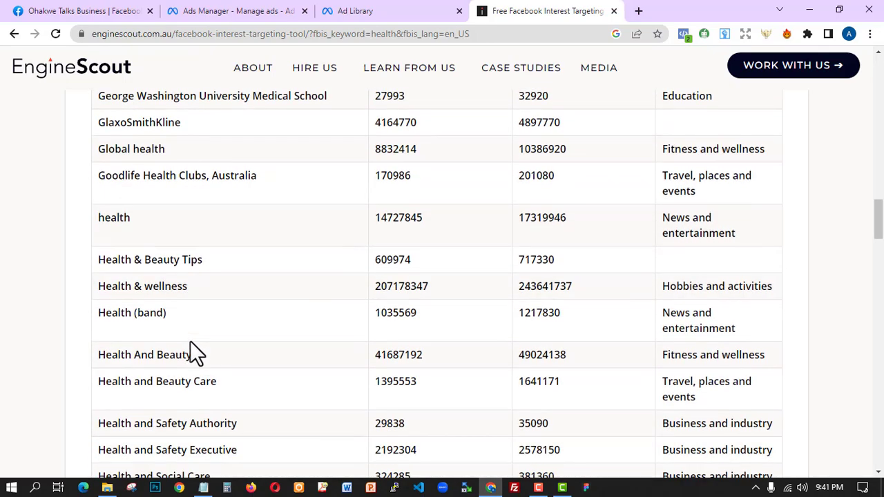
pyautogui.scroll(-3, 195, 298)
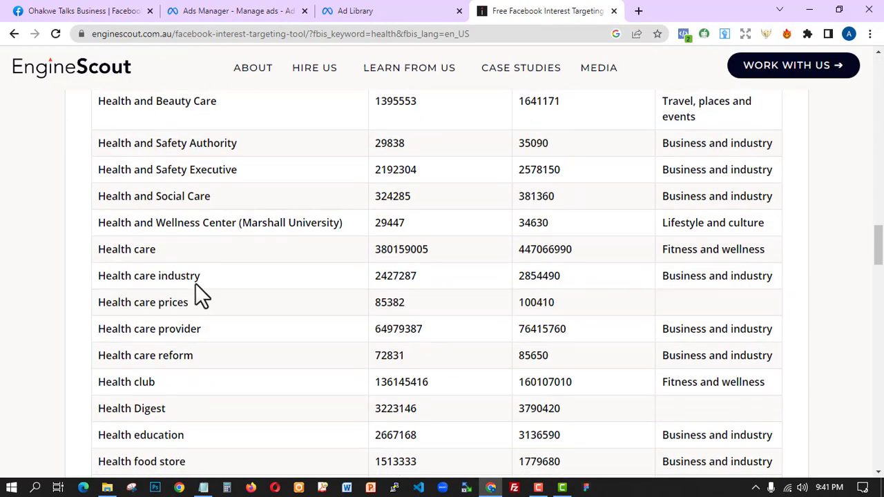
pyautogui.scroll(-2, 195, 298)
pyautogui.scroll(-3, 173, 297)
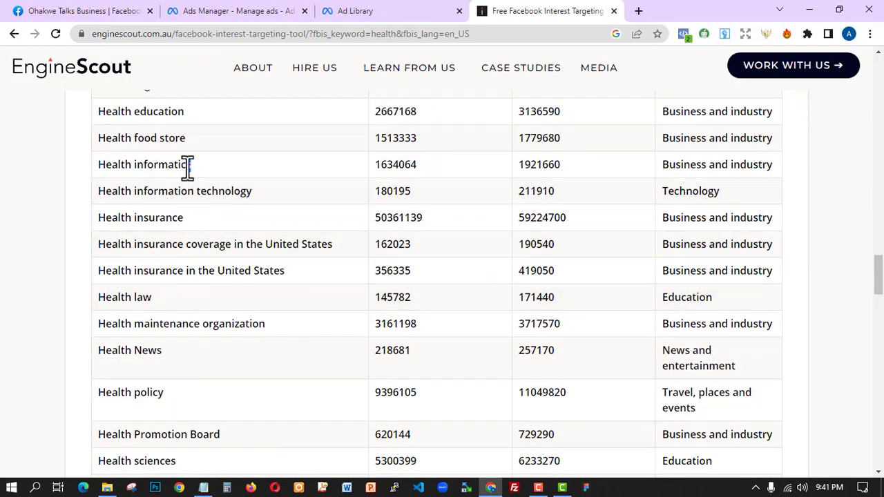
pyautogui.moveTo(190, 166); pyautogui.dragTo(102, 169)
pyautogui.hotkey('ctrl', 'c')
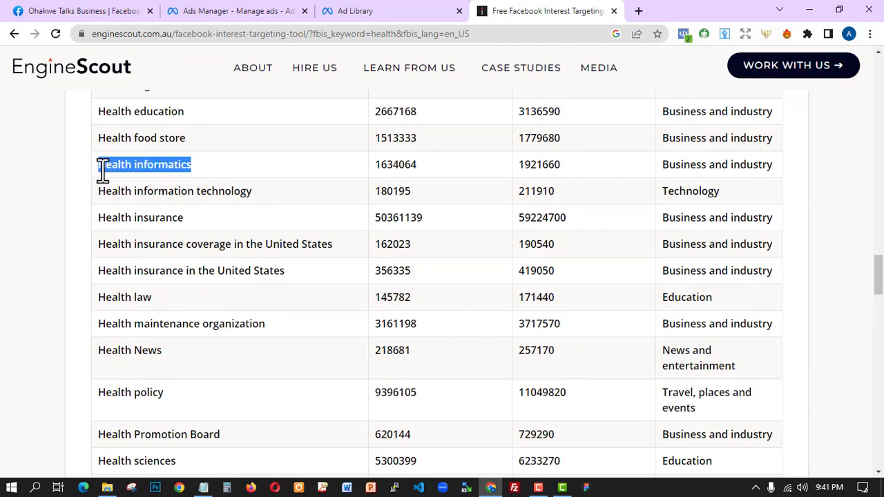
# Paste 'Health informatics' into the Detailed targeting search to bring up its matching interests
pyautogui.click(228, 11)
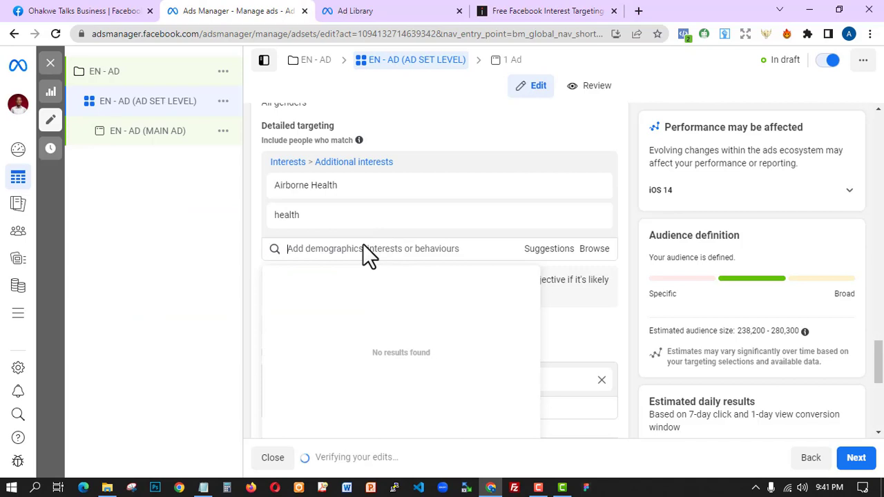
pyautogui.hotkey('ctrl', 'v')
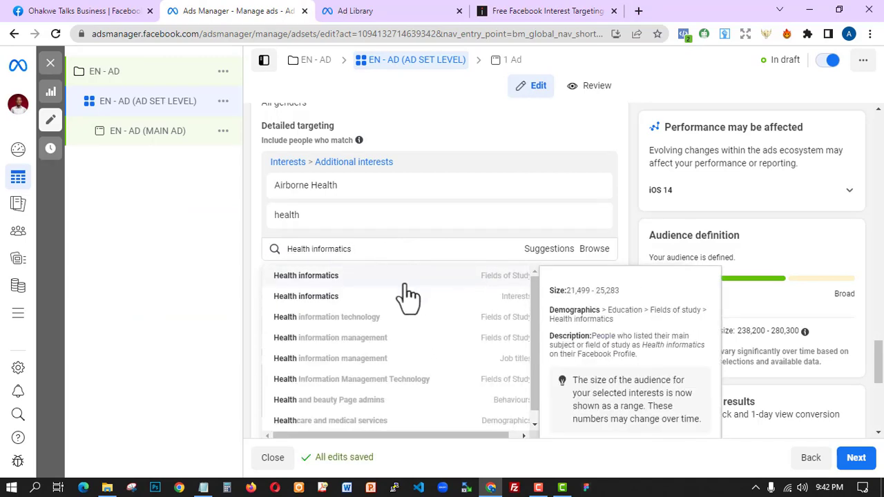
pyautogui.click(586, 12)
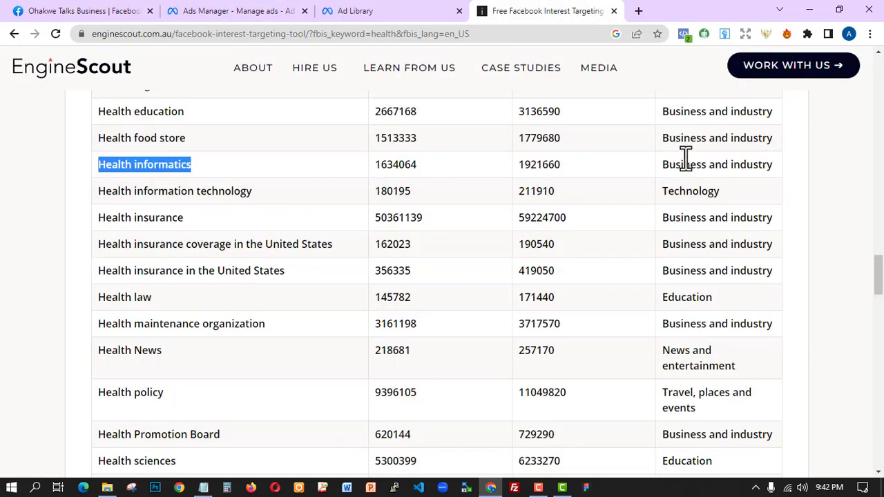
pyautogui.click(283, 10)
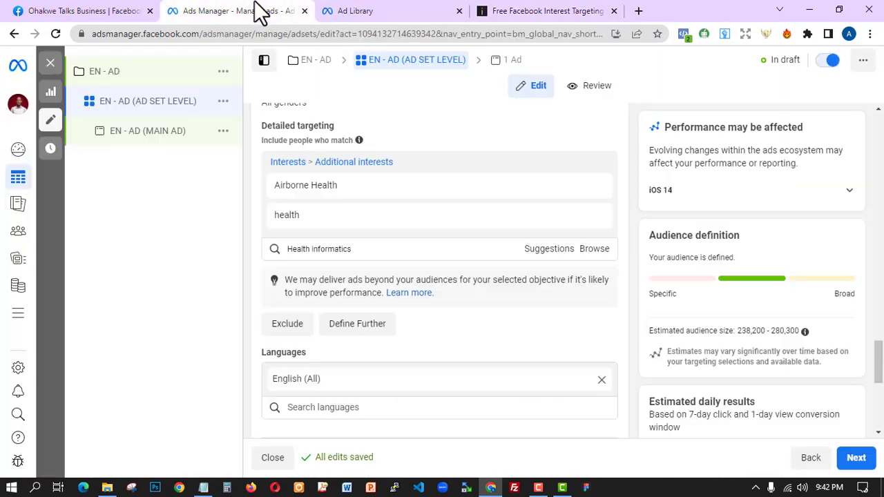
pyautogui.tripleClick(375, 252)
pyautogui.hotkey('ctrl', 'v')
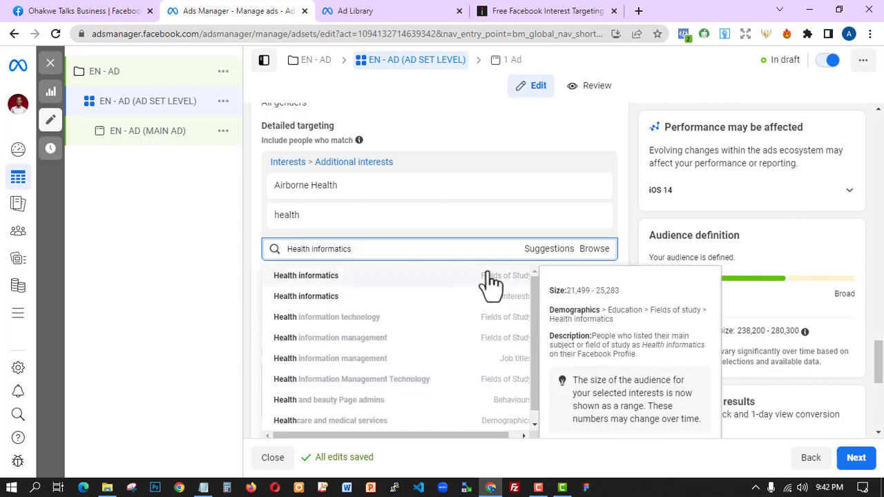
pyautogui.click(501, 10)
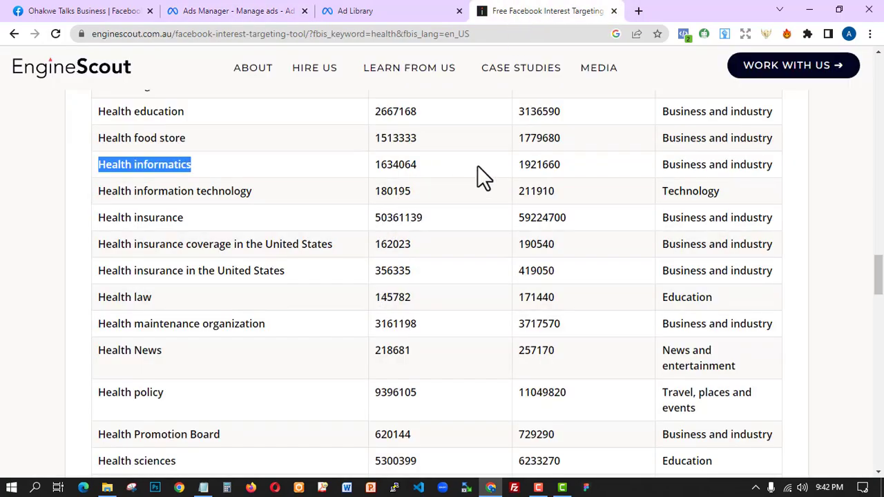
# Review EngineScout's health table, noting Health informatics at 1,634,064–1,921,660, then return to Ads Manager
pyautogui.scroll(15, 477, 165)
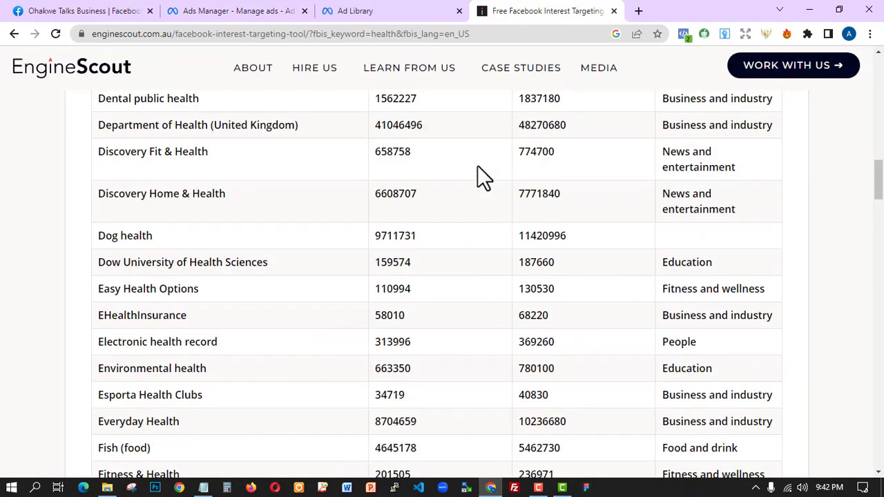
pyautogui.scroll(7, 477, 164)
pyautogui.scroll(-2, 477, 166)
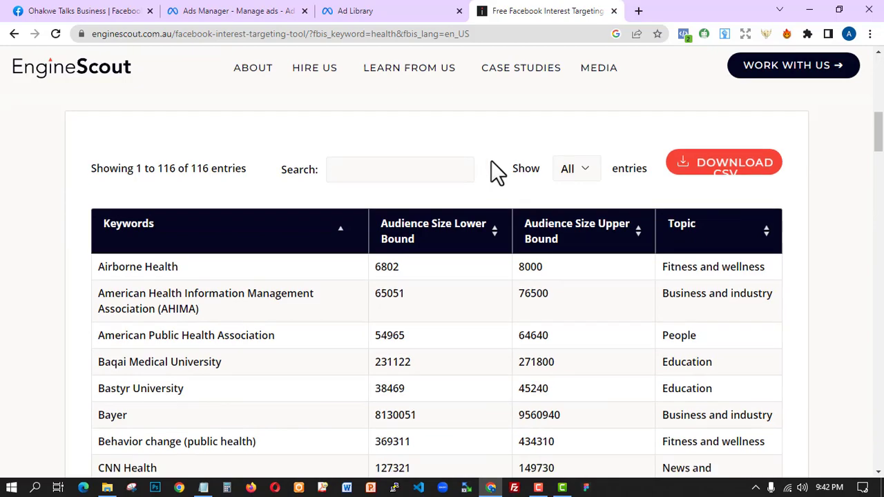
pyautogui.scroll(-12, 532, 251)
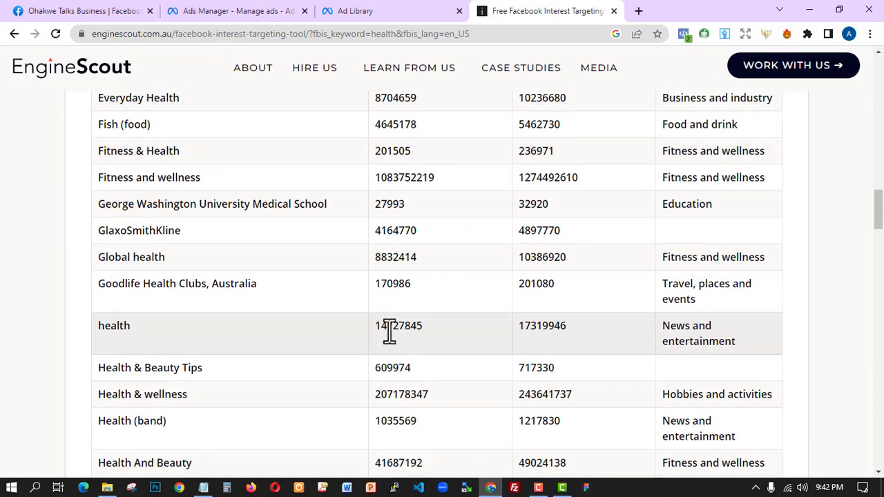
pyautogui.scroll(-10, 388, 331)
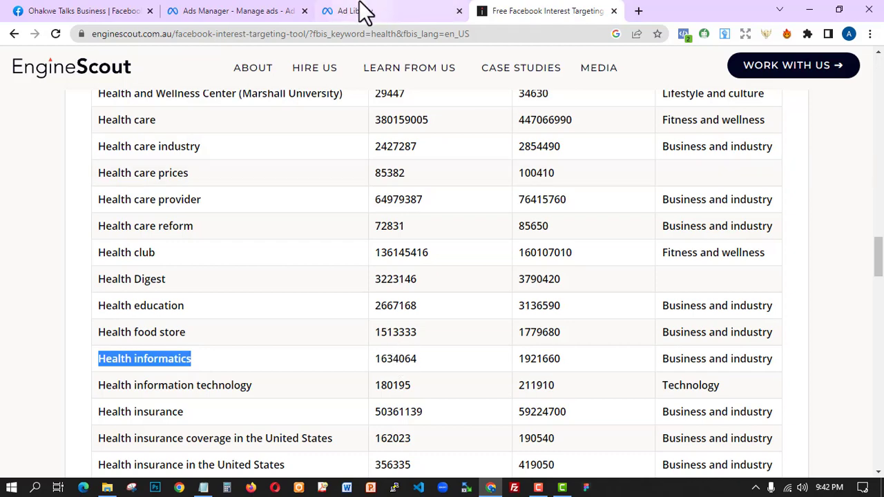
pyautogui.click(276, 10)
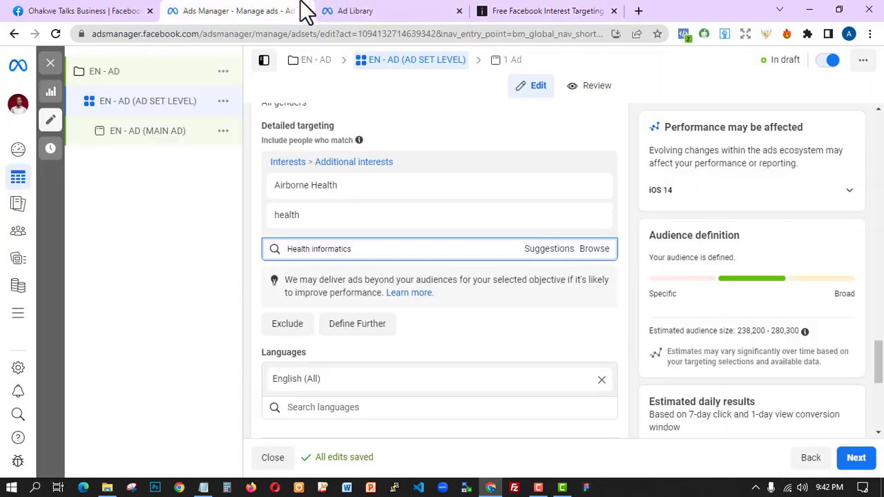
# Choose Health informatics from the Detailed targeting suggestions, raising the audience to 256,100–301,200
pyautogui.click(420, 252)
pyautogui.click(420, 252)
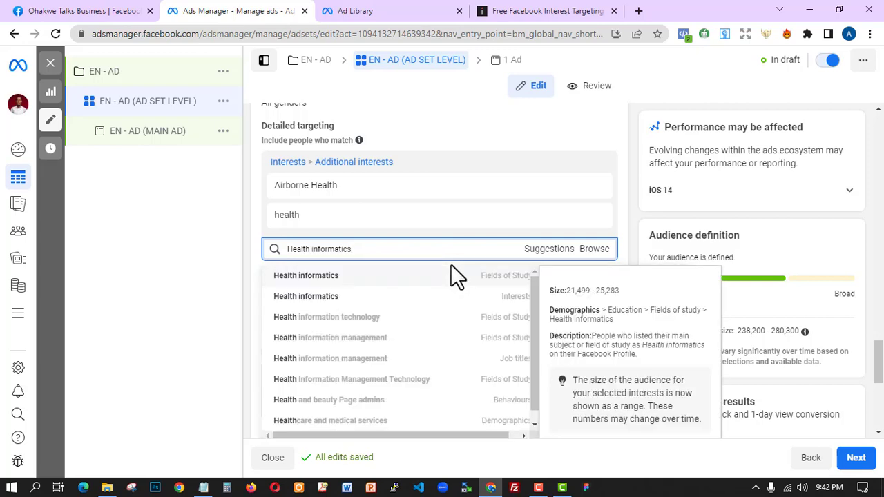
pyautogui.click(476, 311)
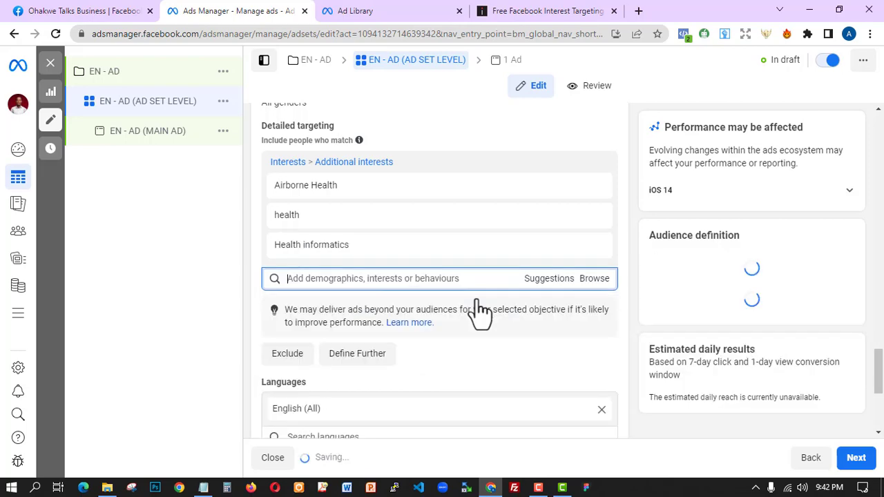
pyautogui.click(493, 10)
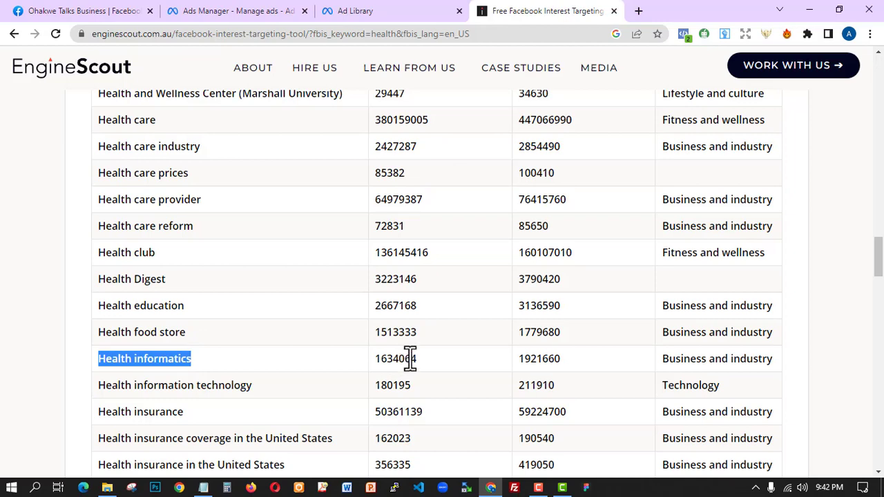
pyautogui.click(222, 11)
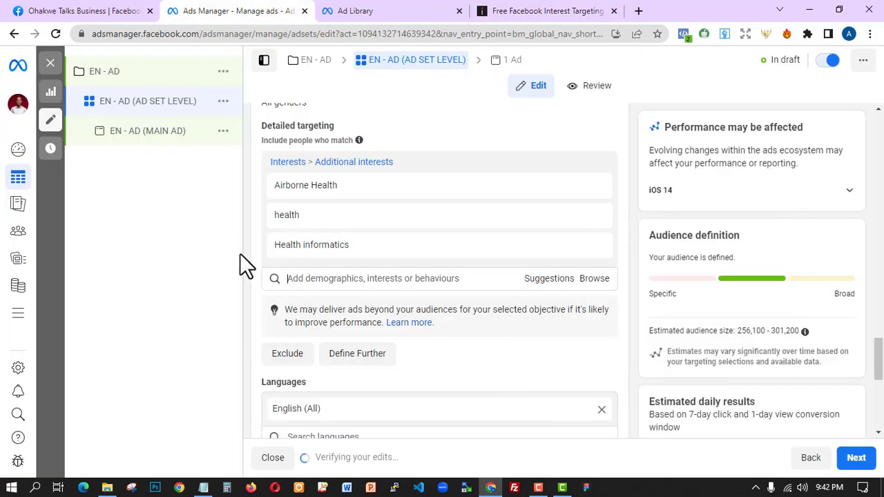
# Scroll past Placements and continue with Next to the EN - AD (MAIN AD) ad editor
pyautogui.scroll(-3, 277, 304)
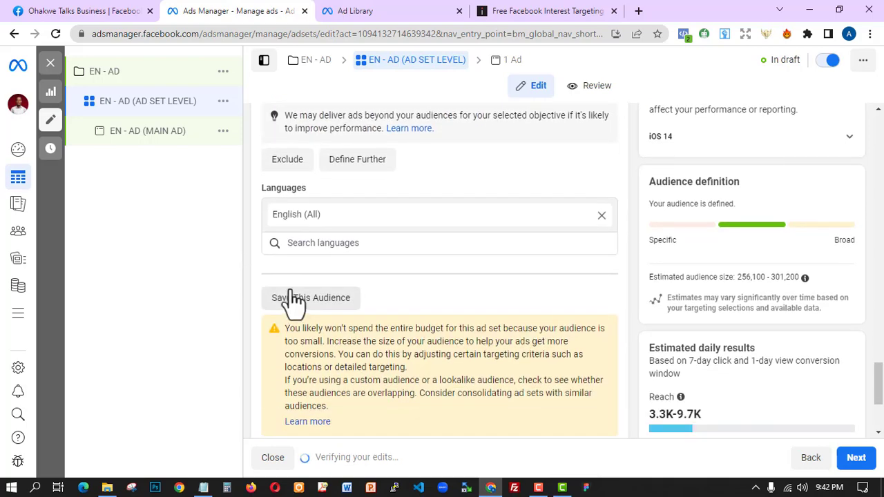
pyautogui.scroll(-3, 363, 273)
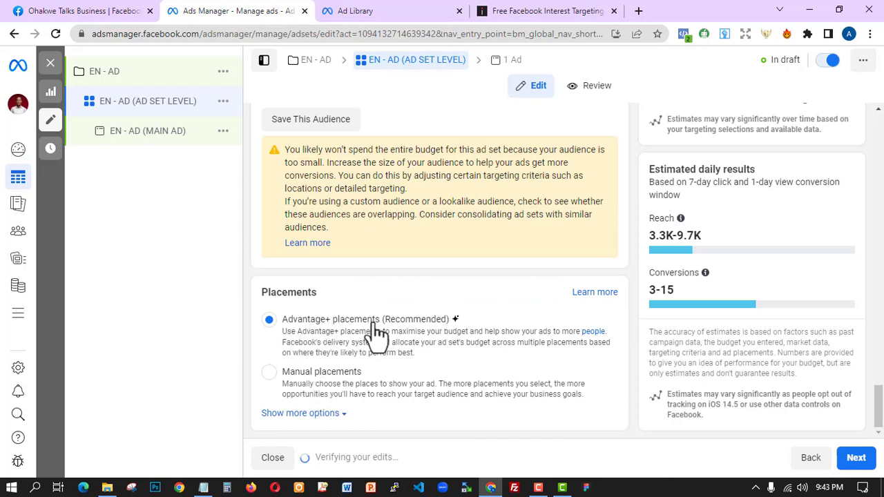
pyautogui.click(856, 458)
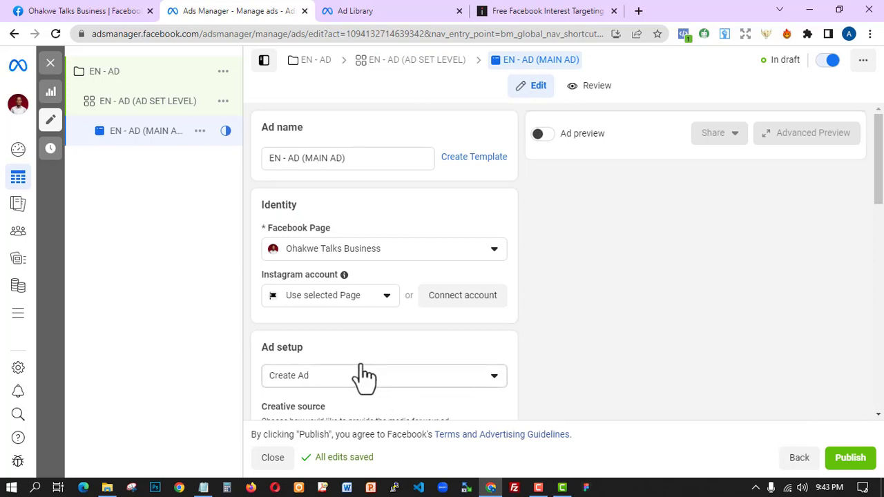
# Enter myhealthblog.com/buyproduct in the Destination section's Website URL field
pyautogui.scroll(-3, 252, 315)
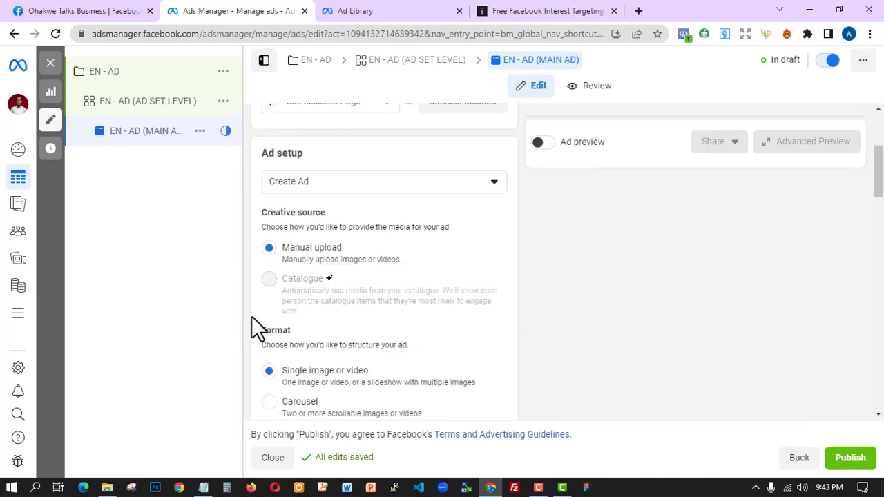
pyautogui.moveTo(292, 306)
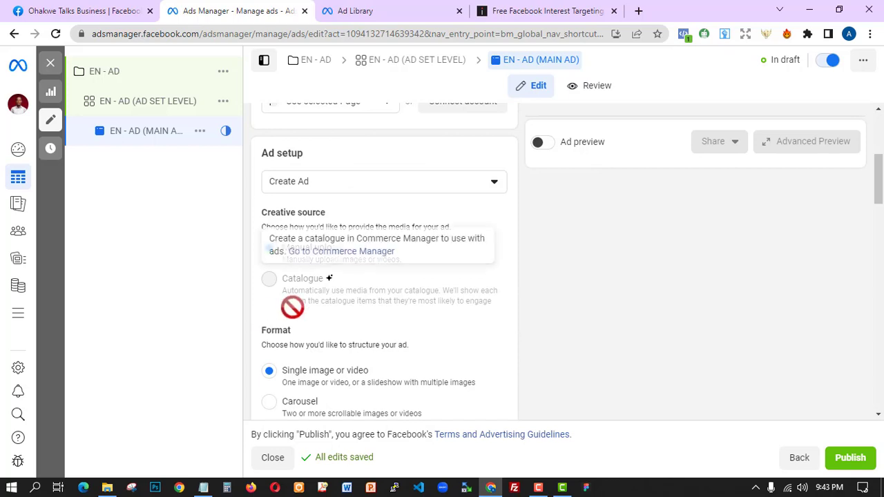
pyautogui.scroll(-3, 370, 325)
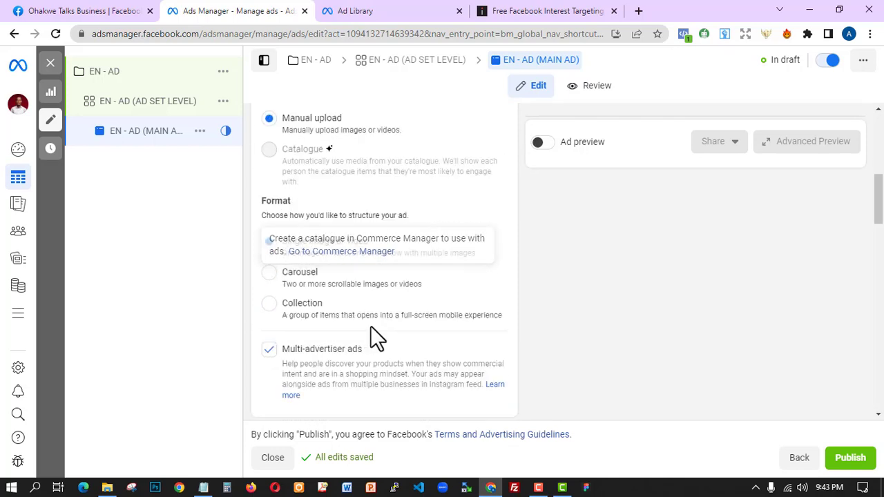
pyautogui.scroll(-2, 363, 348)
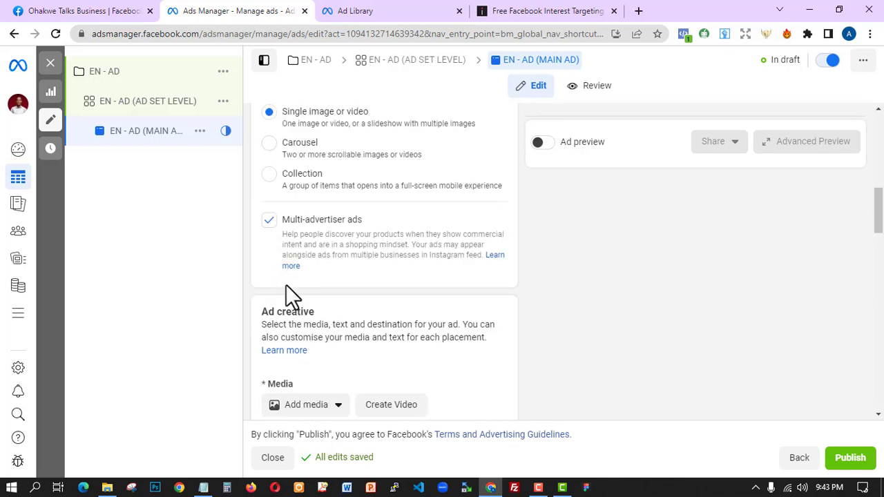
pyautogui.scroll(-3, 310, 310)
pyautogui.scroll(-5, 306, 278)
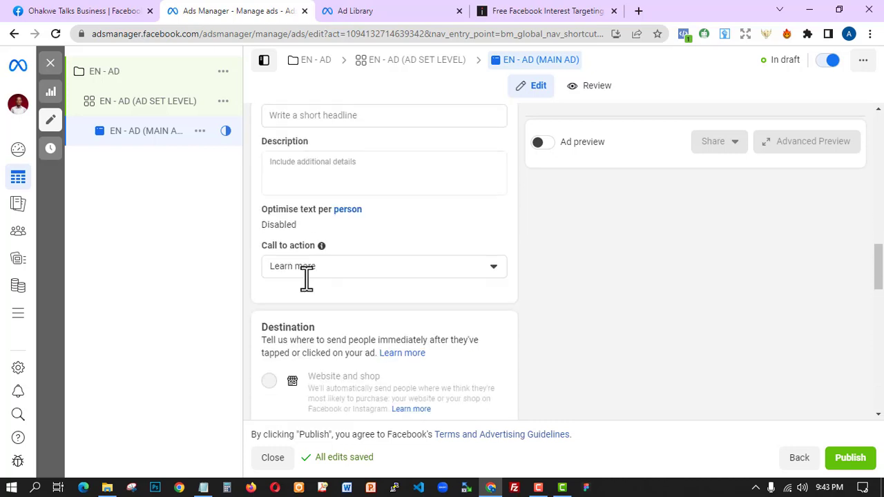
pyautogui.scroll(1, 295, 276)
pyautogui.scroll(-1, 357, 392)
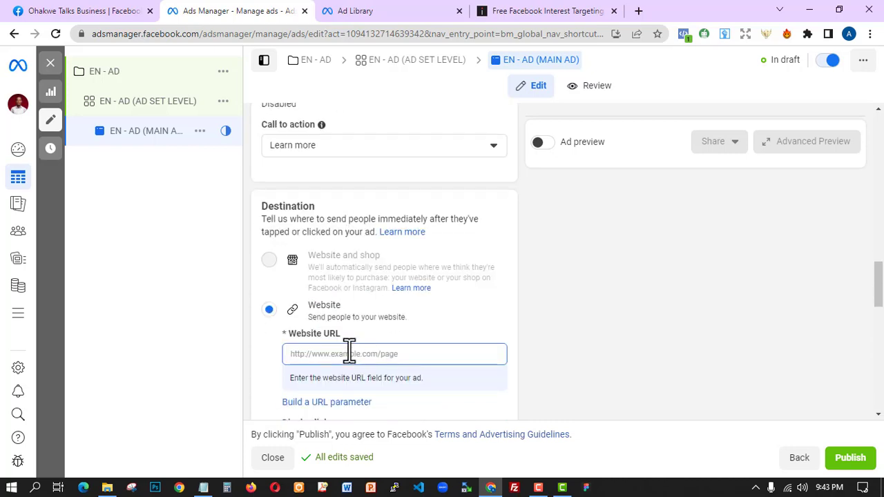
pyautogui.click(347, 354)
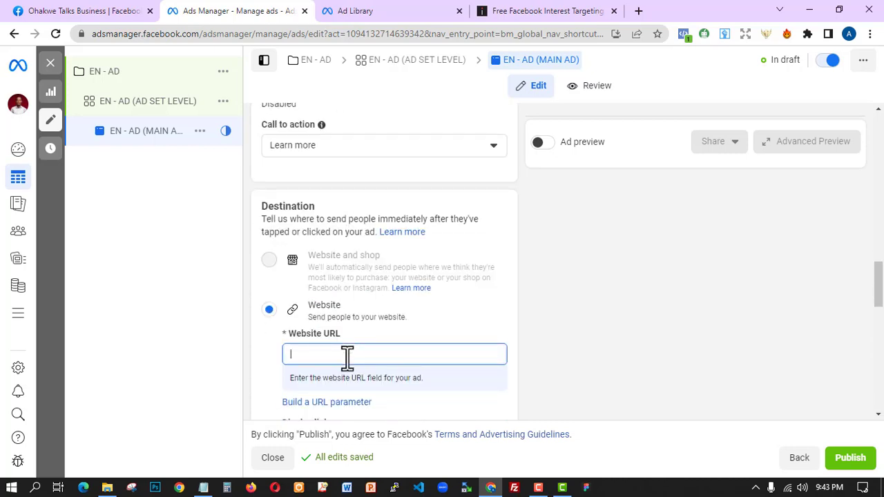
pyautogui.write('myhealthblog.com/')
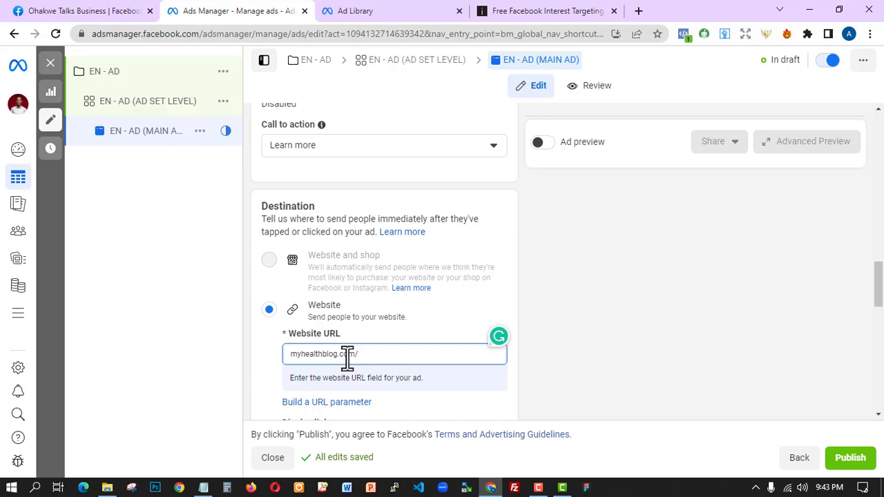
pyautogui.write('buyproduct')
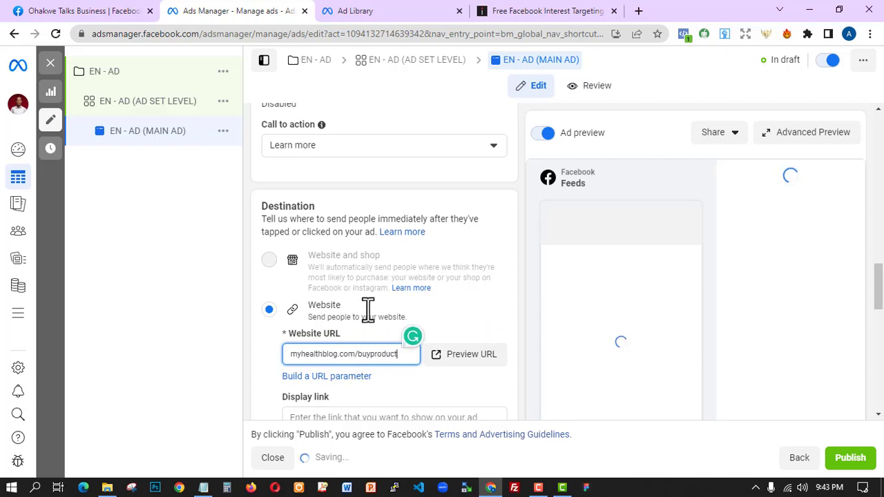
pyautogui.scroll(-1, 377, 272)
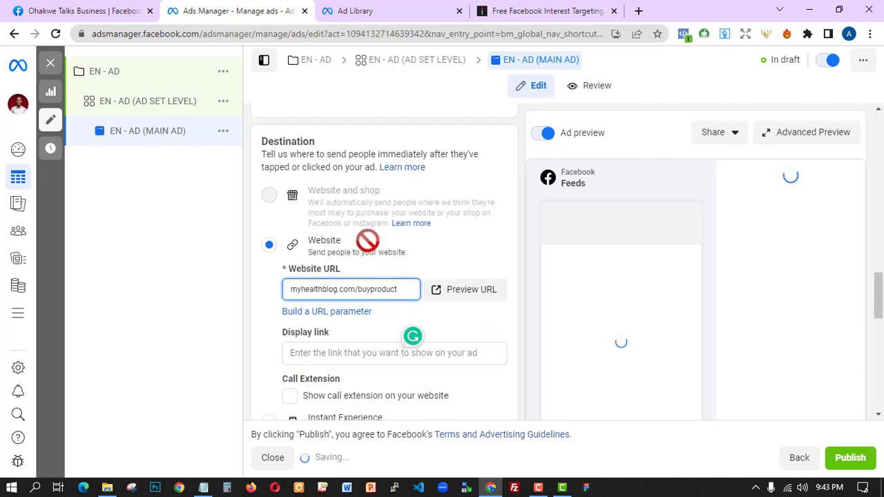
# Type 'Next week is' as the primary text, then switch to the Ad Library affiliate marketing results
pyautogui.scroll(7, 367, 239)
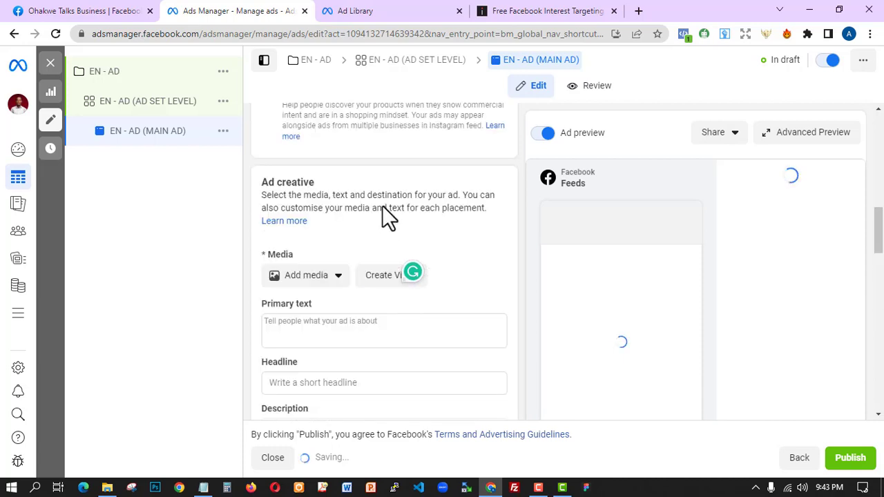
pyautogui.scroll(-1, 372, 308)
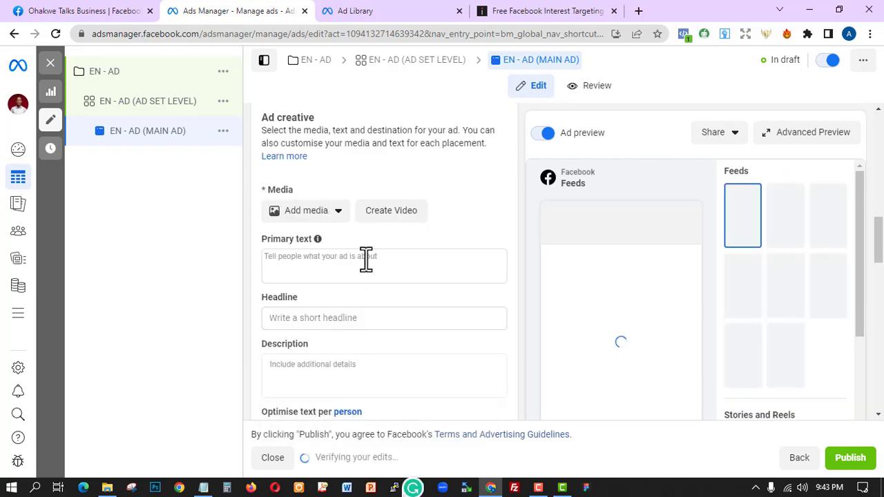
pyautogui.click(366, 259)
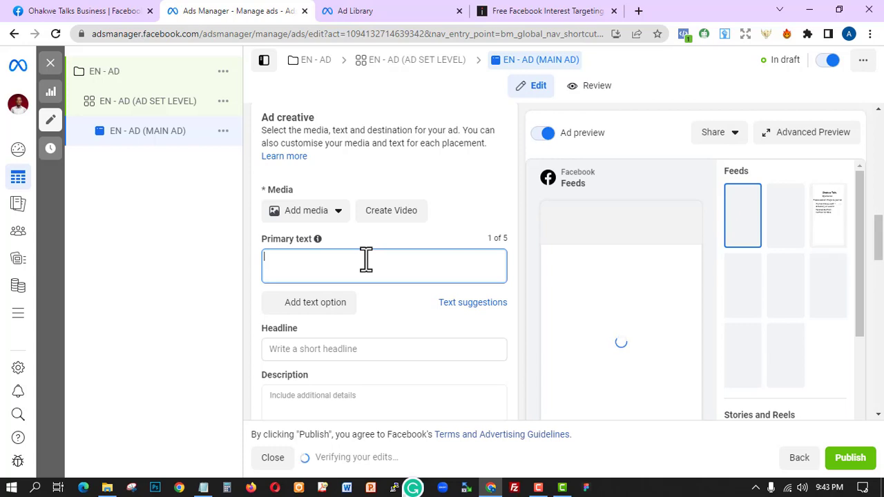
pyautogui.write('Next week is')
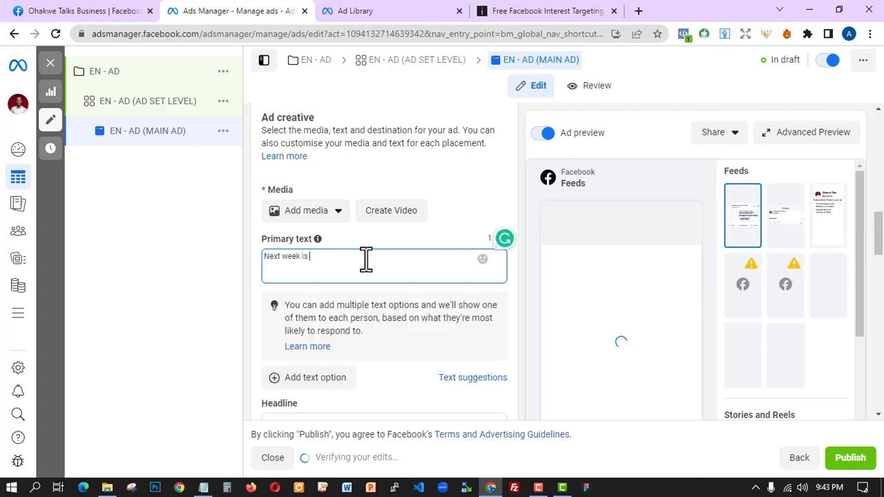
pyautogui.click(373, 11)
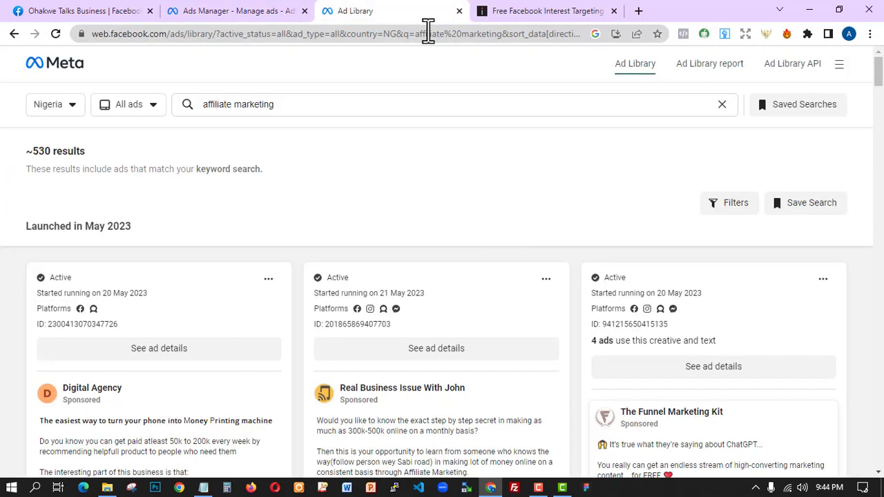
# Replace the Ad Library search term with 'health' and run the search
pyautogui.tripleClick(319, 104)
pyautogui.write('health')
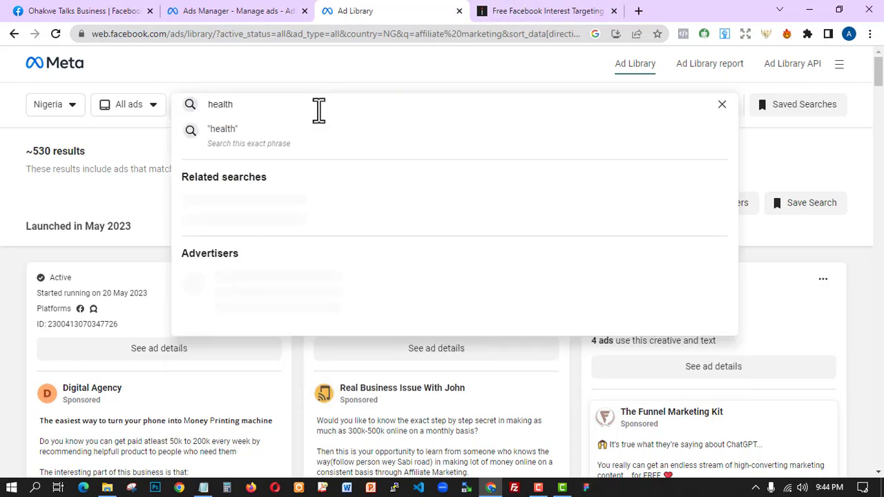
pyautogui.press('Return')
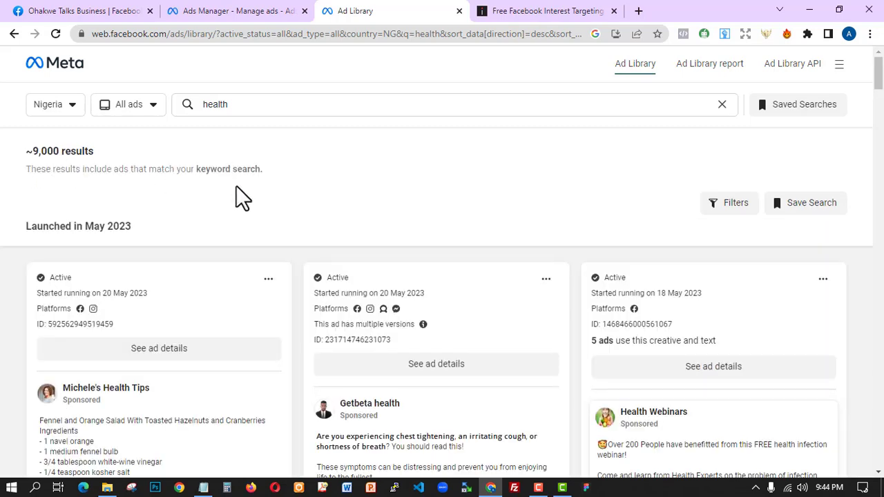
# Expand the Getbeta health smoking ad's full text and select its body copy
pyautogui.scroll(-3, 291, 197)
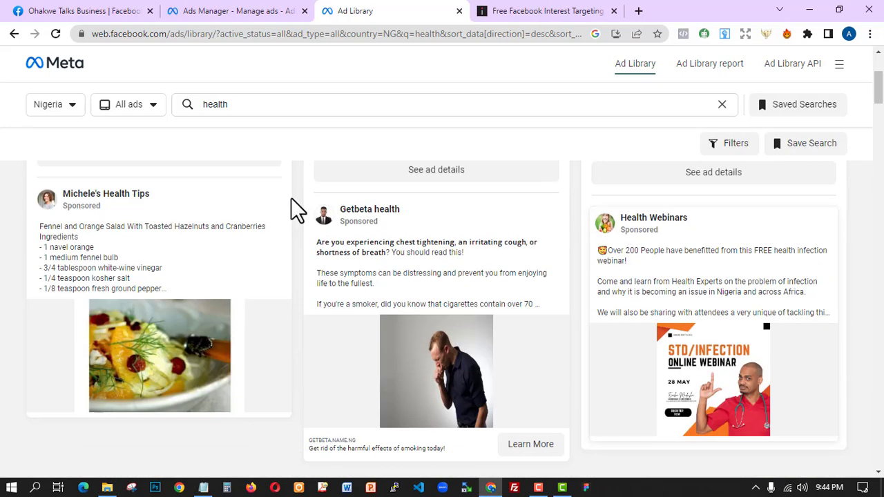
pyautogui.click(430, 272)
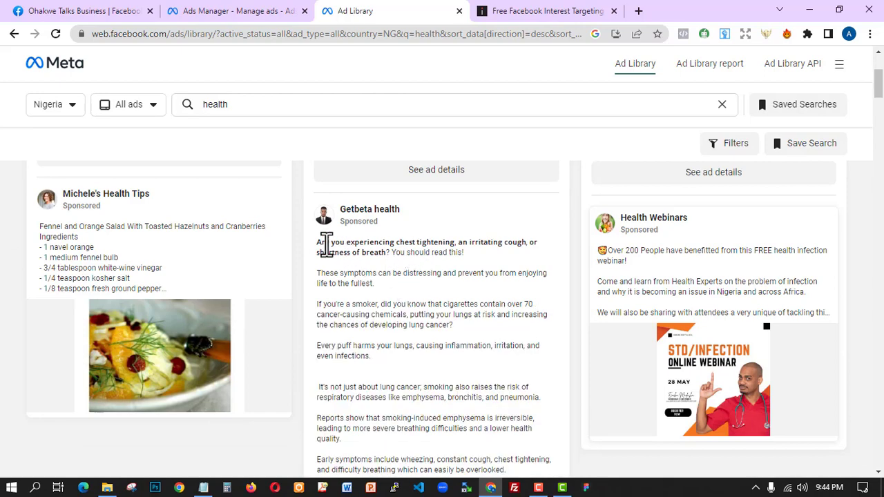
pyautogui.moveTo(317, 242)
pyautogui.mouseDown()
pyautogui.moveTo(321, 302)
pyautogui.moveTo(390, 263)
pyautogui.moveTo(403, 277)
pyautogui.moveTo(397, 296)
pyautogui.mouseUp()
pyautogui.scroll(-6, 326, 304)
pyautogui.scroll(-2, 347, 290)
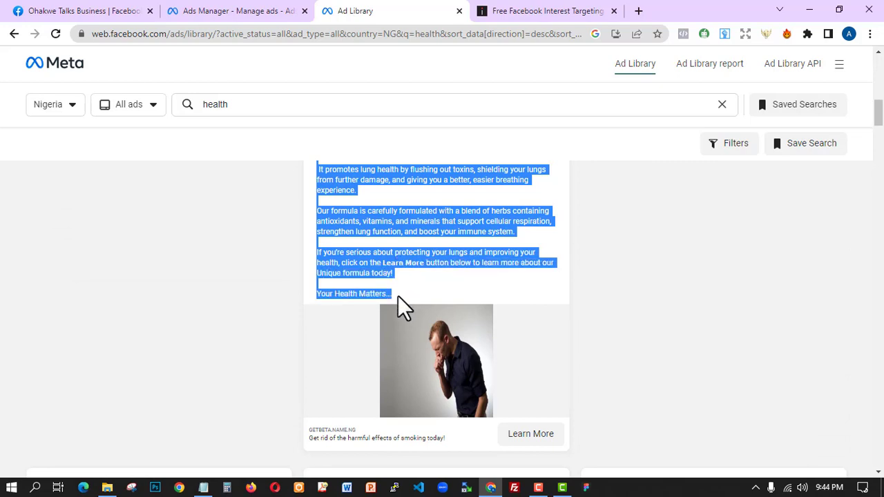
# Overwrite the ad's primary text with the copied Getbeta smoking ad copy, then return to the Ad Library
pyautogui.click(290, 12)
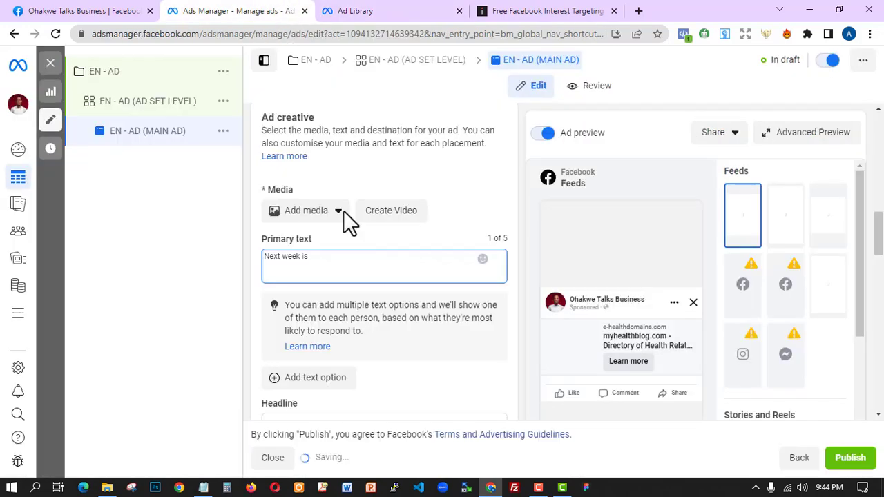
pyautogui.click(339, 263)
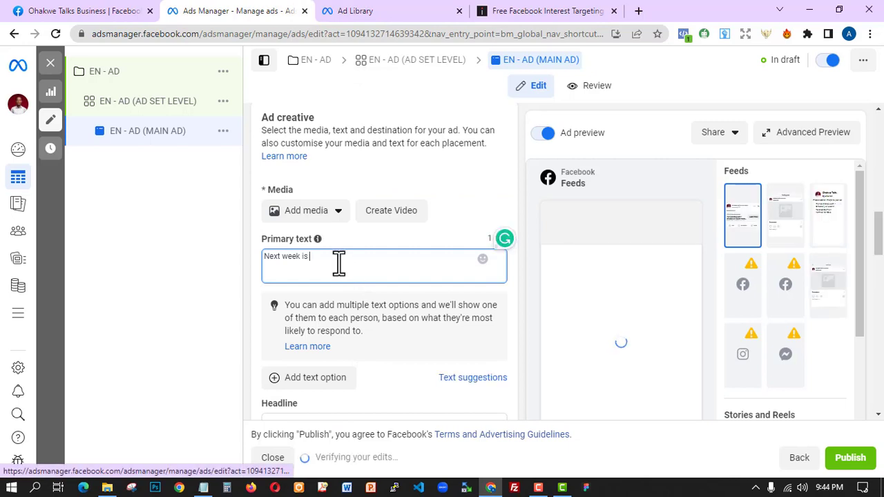
pyautogui.hotkey('ctrl', 'a')
pyautogui.hotkey('ctrl', 'v')
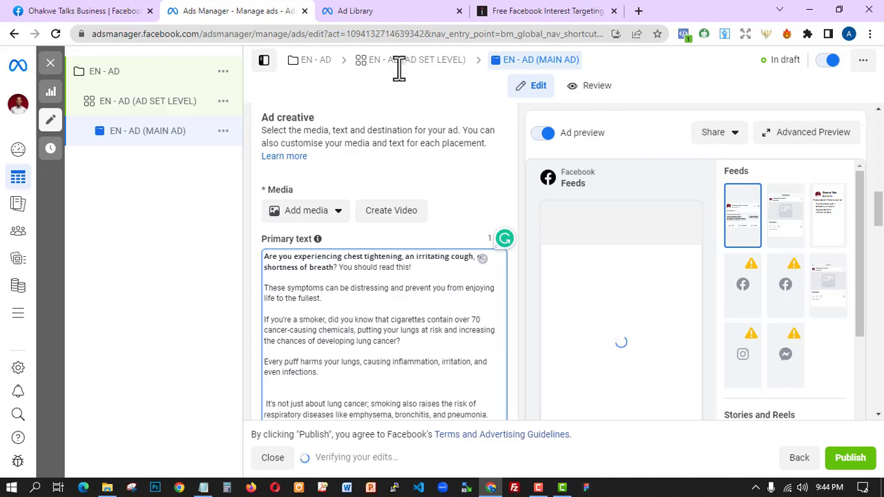
pyautogui.click(379, 11)
pyautogui.scroll(-3, 493, 361)
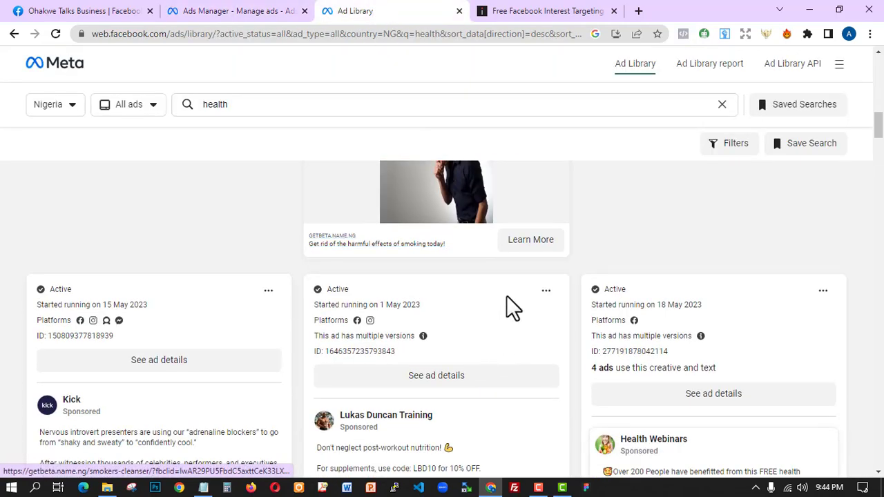
# Copy the Getbeta ad's Learn More link and paste it over the ad's Website URL
pyautogui.rightClick(526, 239)
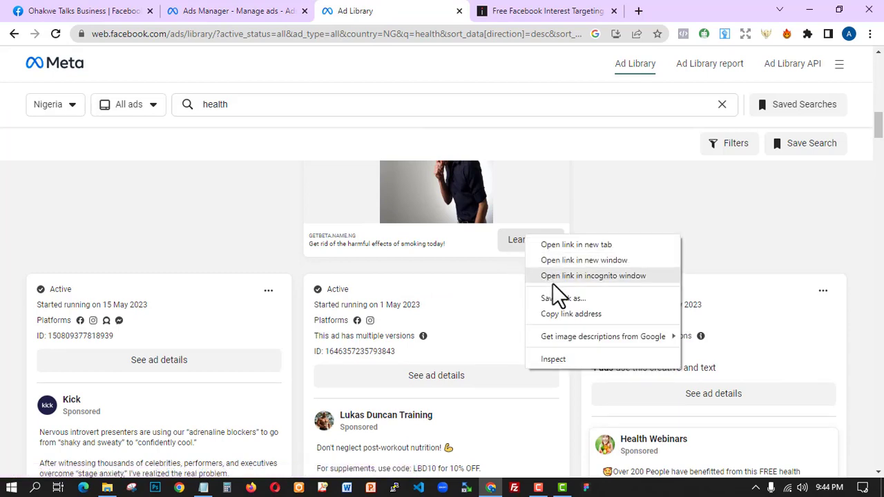
pyautogui.click(546, 311)
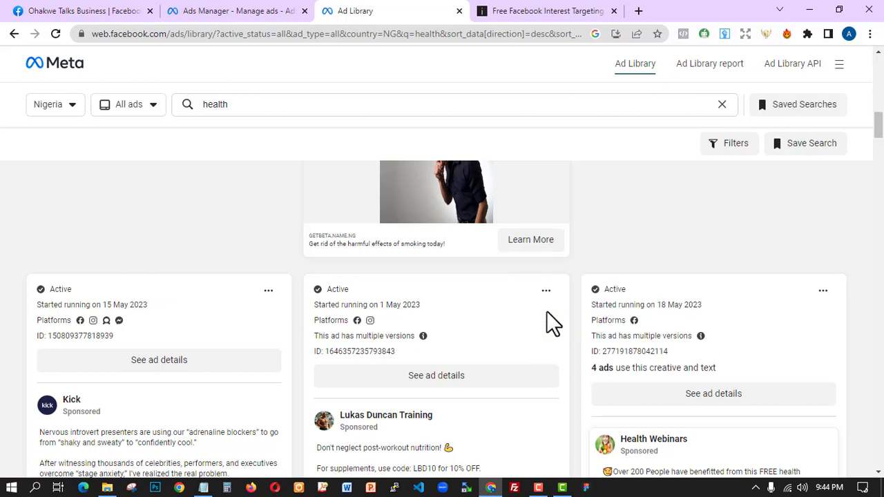
pyautogui.click(272, 9)
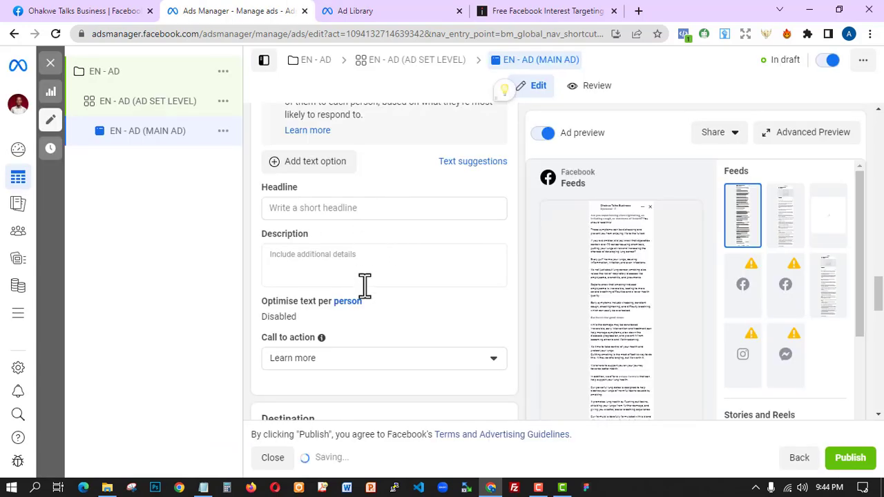
pyautogui.scroll(-5, 365, 304)
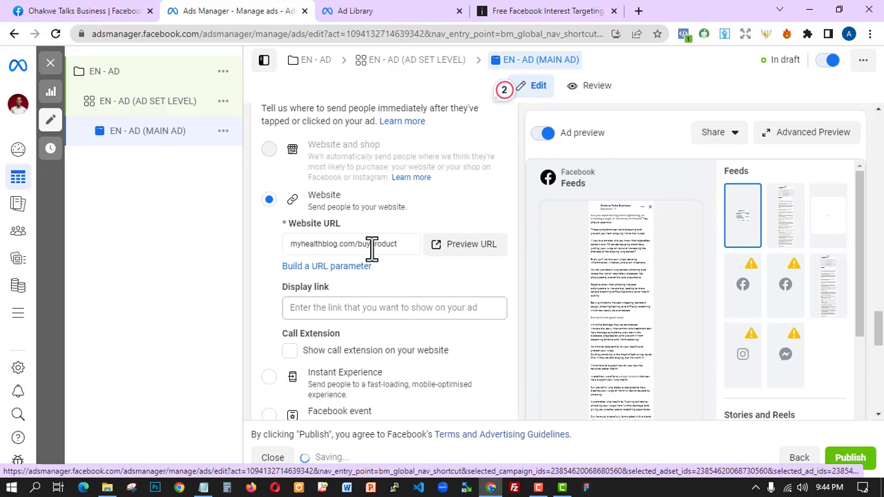
pyautogui.tripleClick(372, 248)
pyautogui.hotkey('ctrl', 'v')
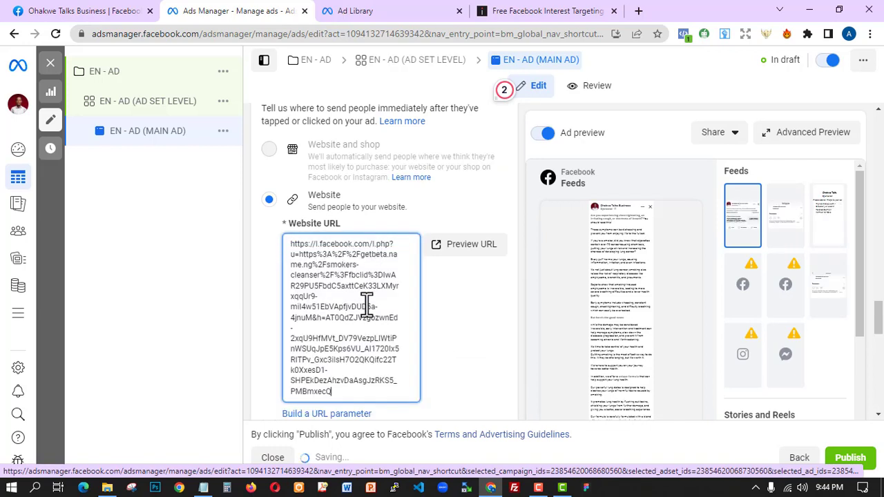
pyautogui.moveTo(348, 380); pyautogui.dragTo(309, 255)
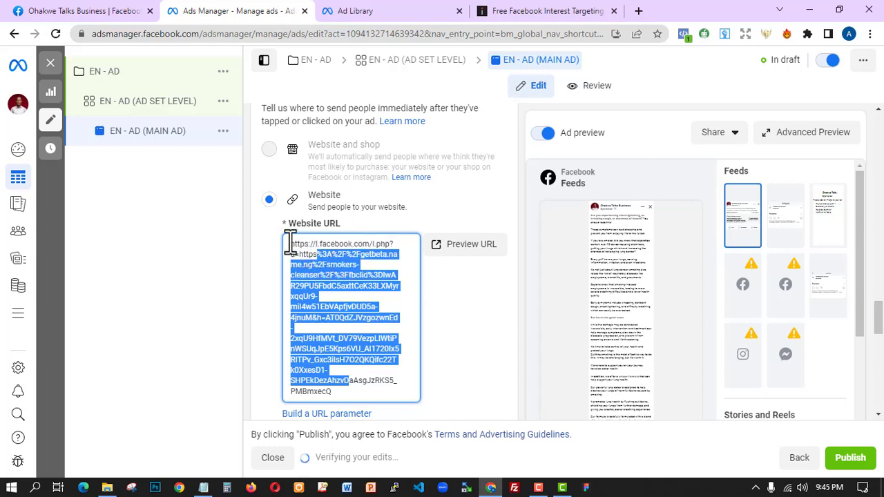
pyautogui.keyDown('shift'); pyautogui.click(293, 247); pyautogui.keyUp('shift')
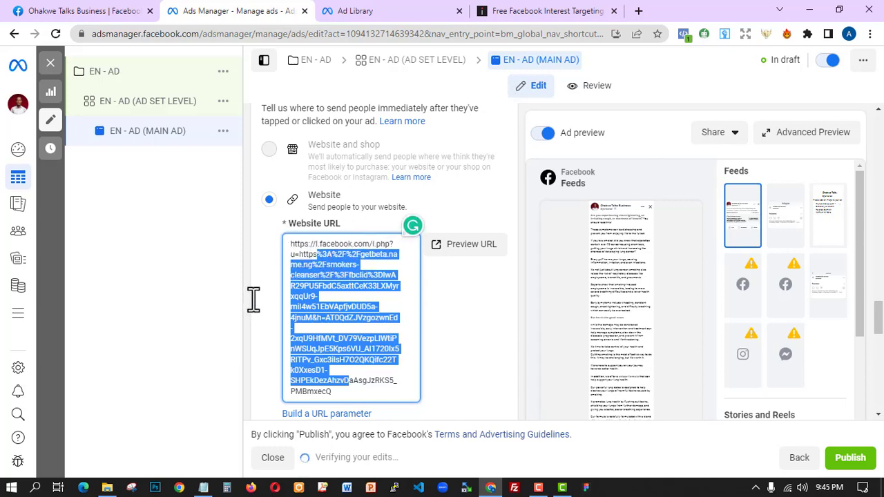
pyautogui.click(476, 12)
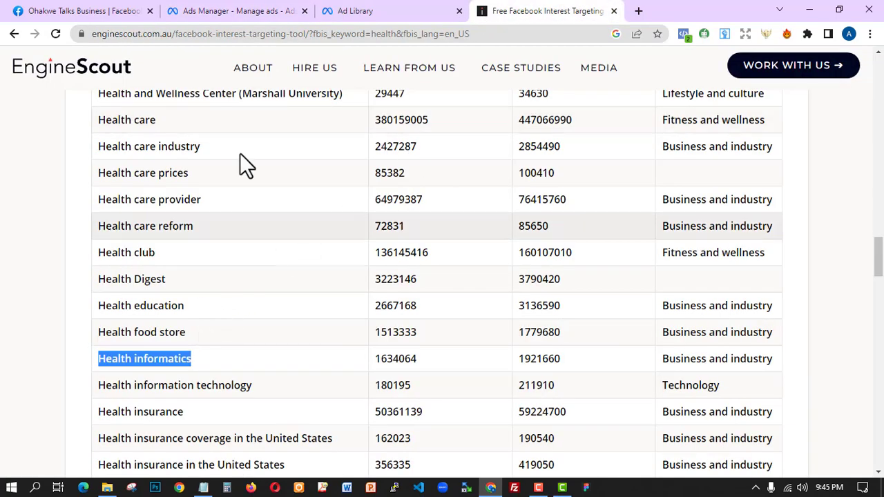
# Open the Getbeta ad's landing page in a new tab and copy its address up to 'smokers-cleanser/'
pyautogui.click(412, 11)
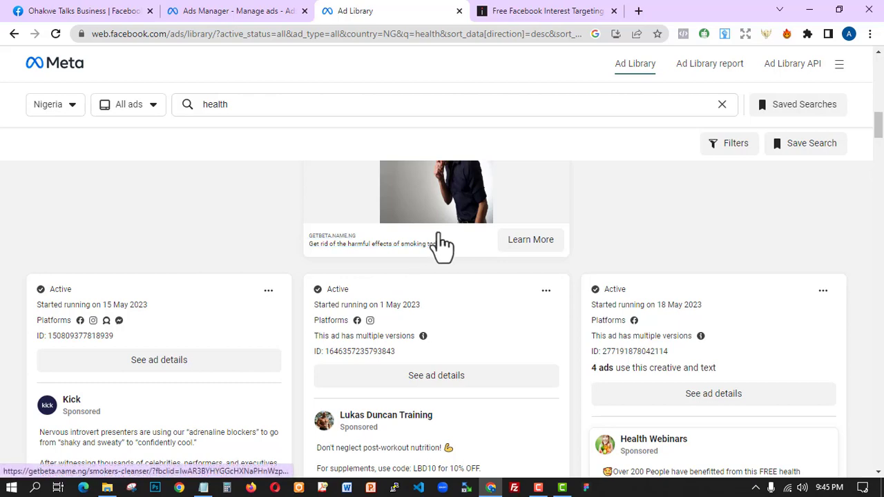
pyautogui.click(417, 246)
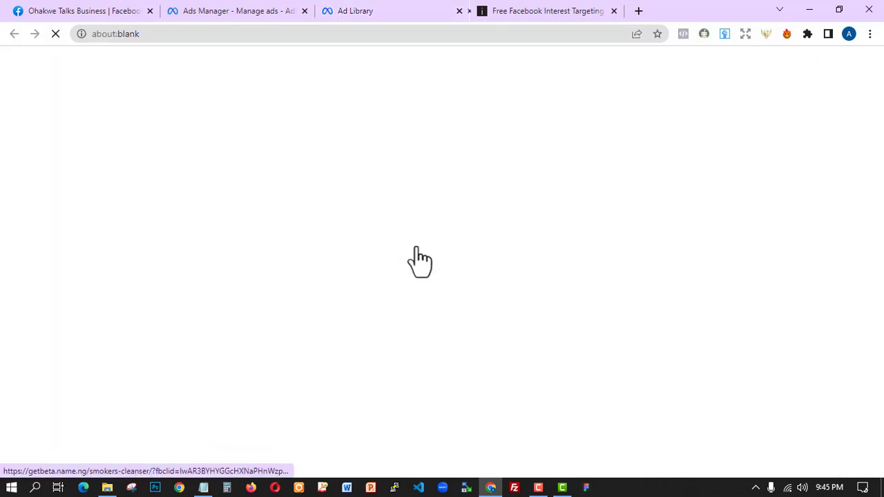
pyautogui.click(388, 12)
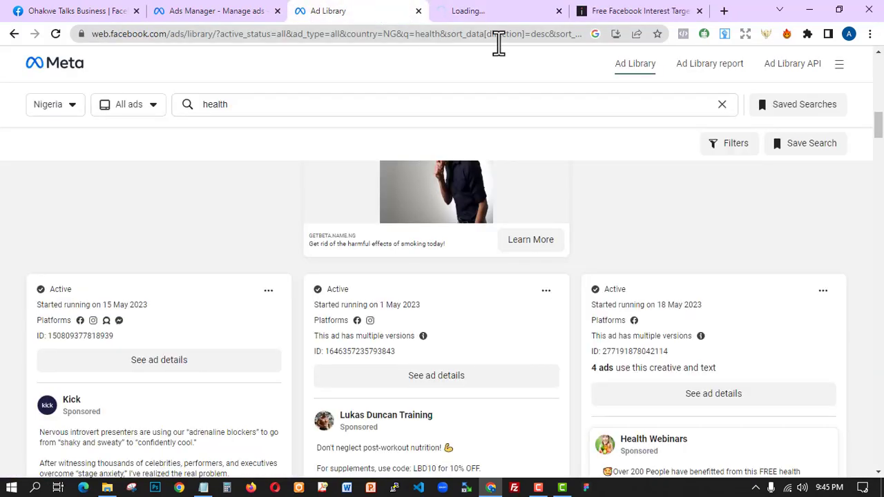
pyautogui.click(466, 12)
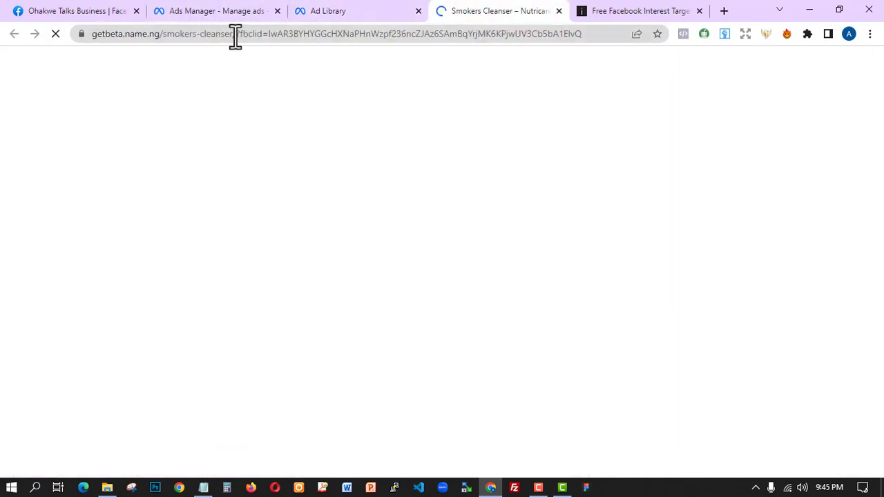
pyautogui.moveTo(236, 33); pyautogui.dragTo(79, 33)
pyautogui.hotkey('ctrl', 'c')
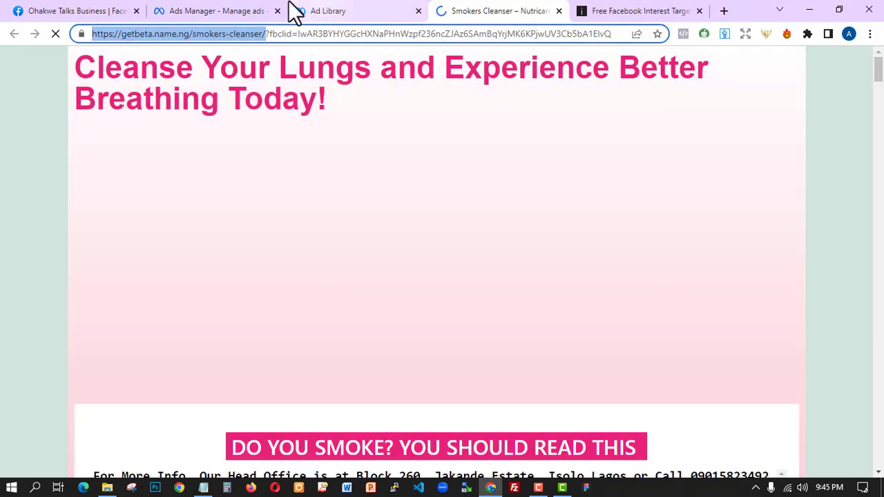
pyautogui.click(187, 10)
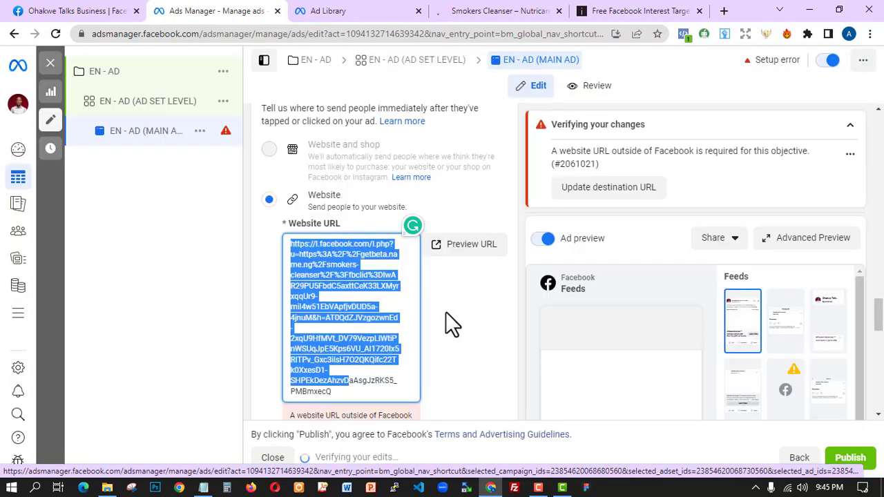
pyautogui.hotkey('ctrl', 'v')
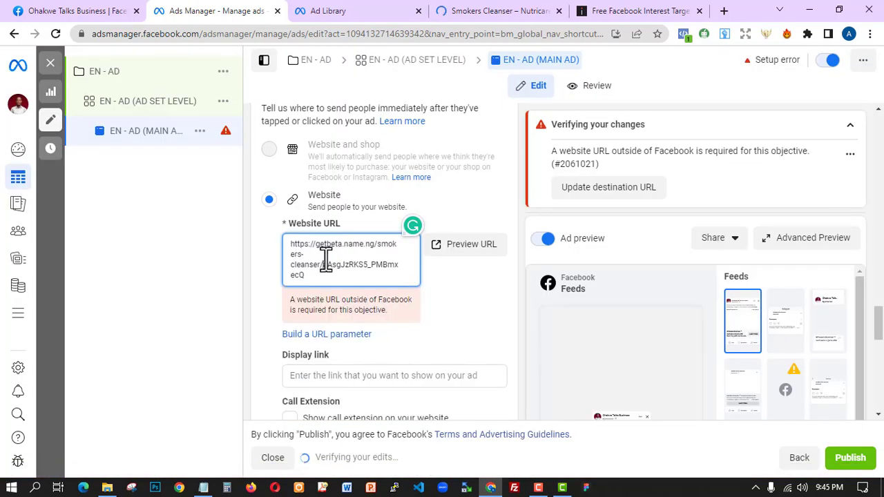
pyautogui.hotkey('ctrl', 'shift', 'End')
pyautogui.press('BackSpace')
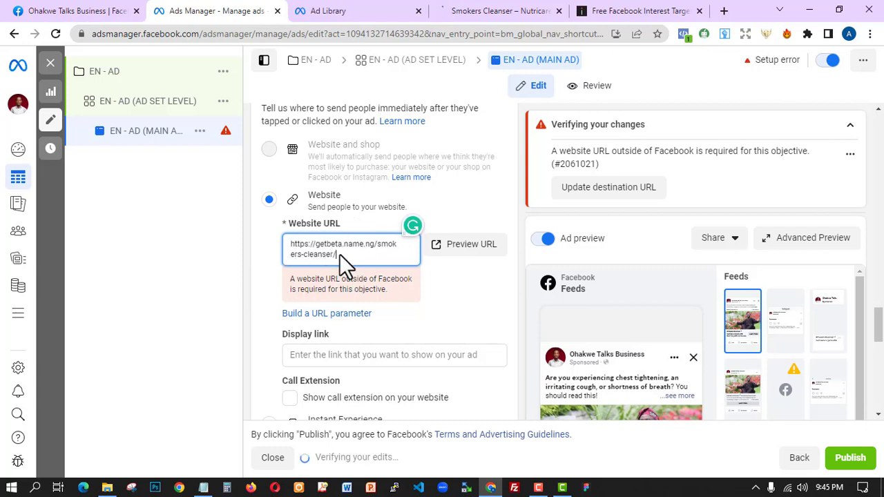
# Review the ad editor, glance at the Ad Library health results, and return
pyautogui.scroll(3, 409, 210)
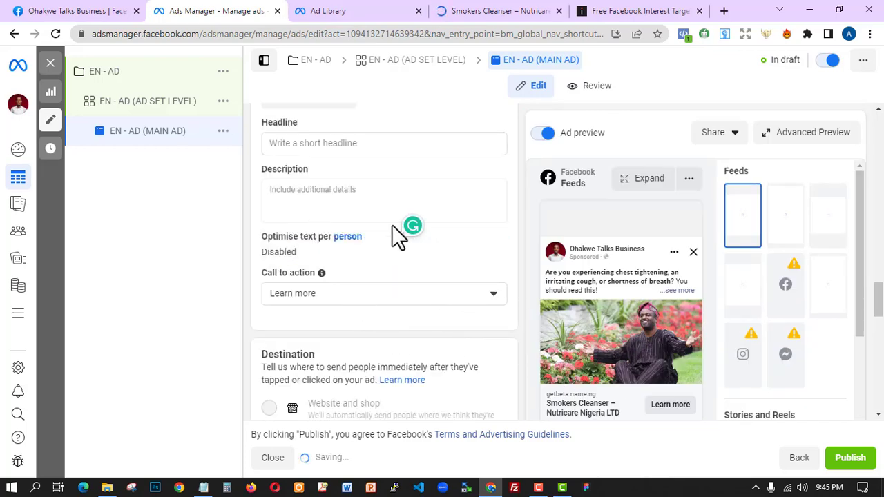
pyautogui.scroll(-1, 591, 403)
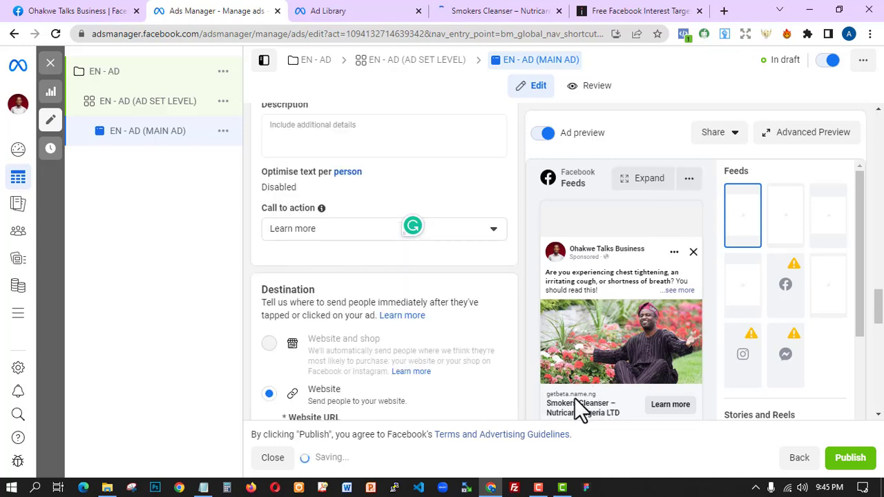
pyautogui.scroll(-2, 574, 398)
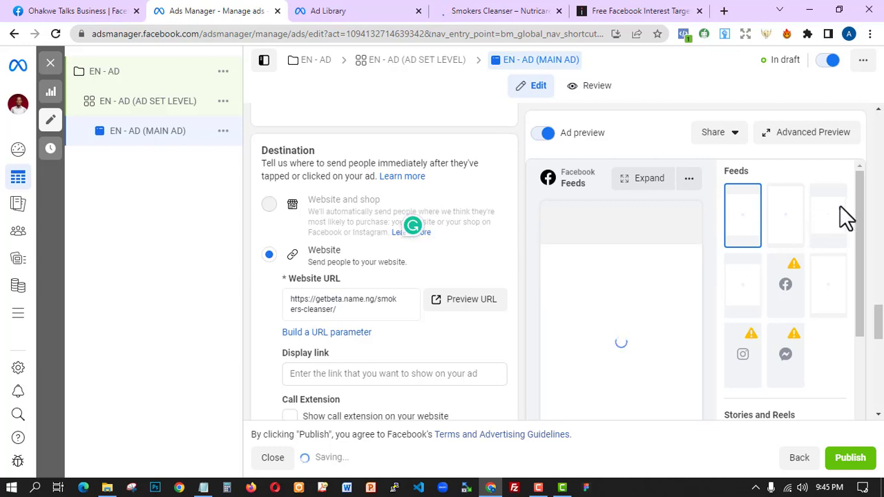
pyautogui.scroll(-4, 867, 208)
pyautogui.moveTo(867, 207); pyautogui.dragTo(863, 343)
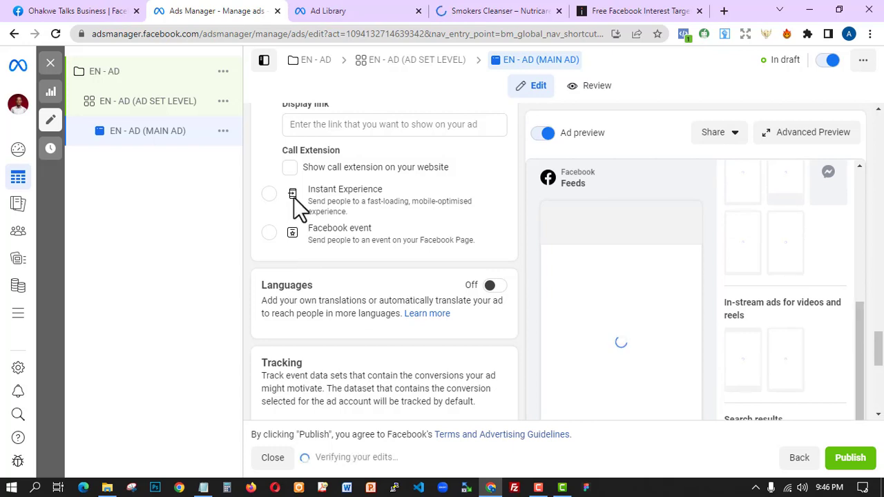
pyautogui.scroll(4, 294, 200)
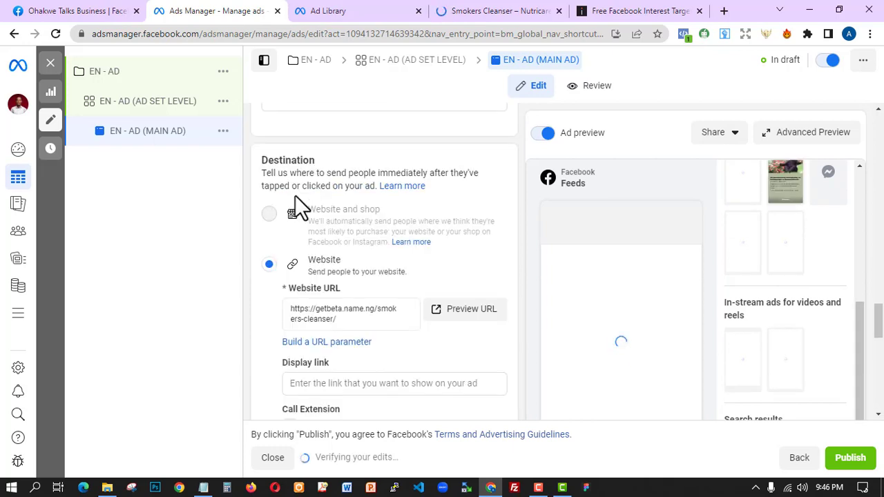
pyautogui.scroll(4, 295, 201)
pyautogui.click(328, 10)
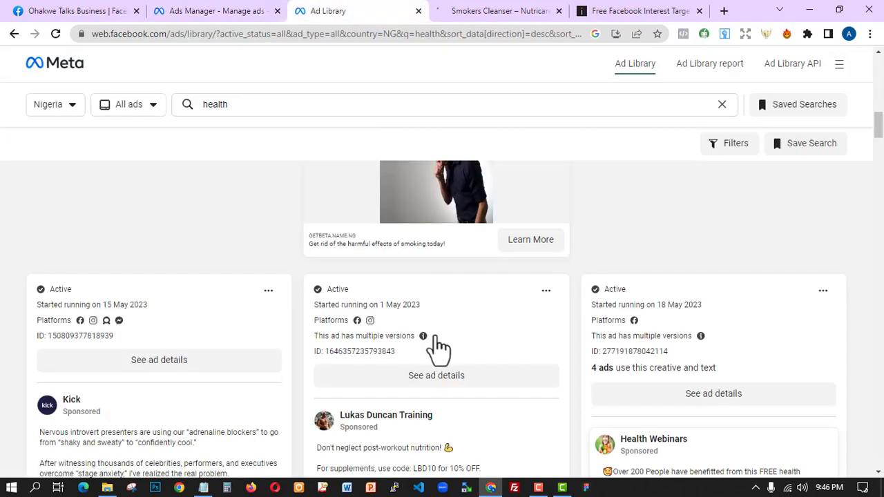
pyautogui.click(257, 12)
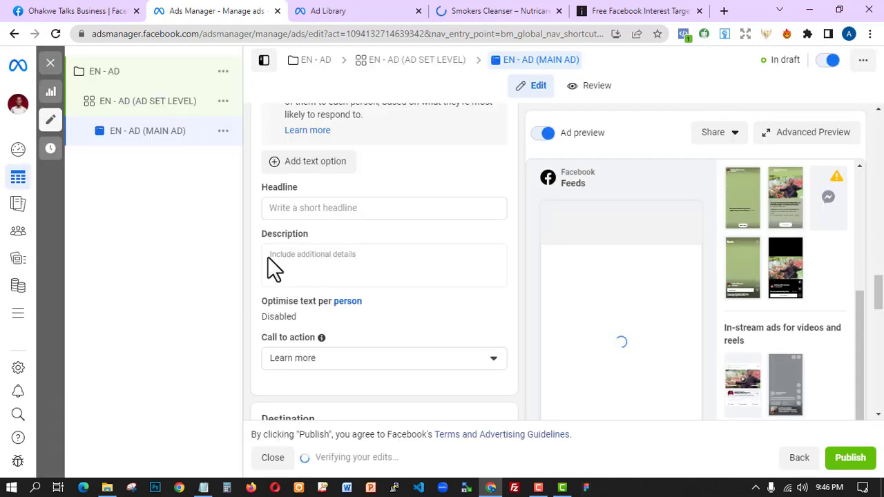
# Pick Order Now from the call to action list, then briefly check the Ad Library
pyautogui.click(327, 358)
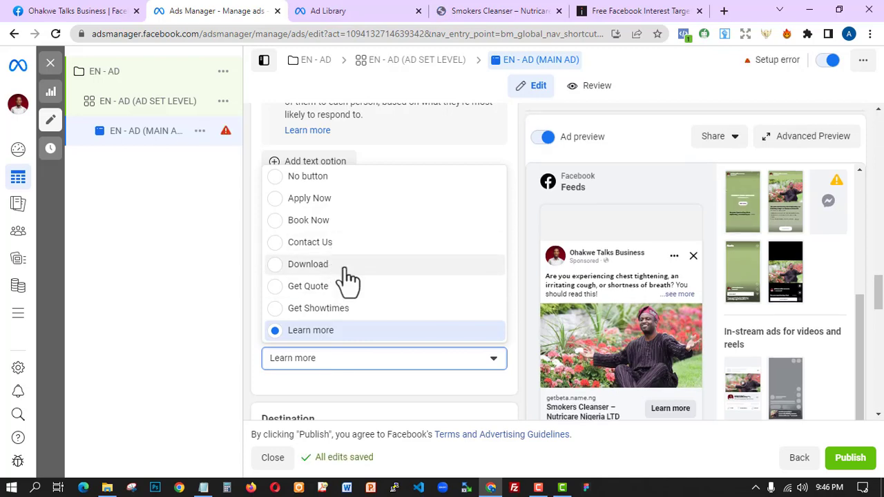
pyautogui.scroll(-3, 345, 280)
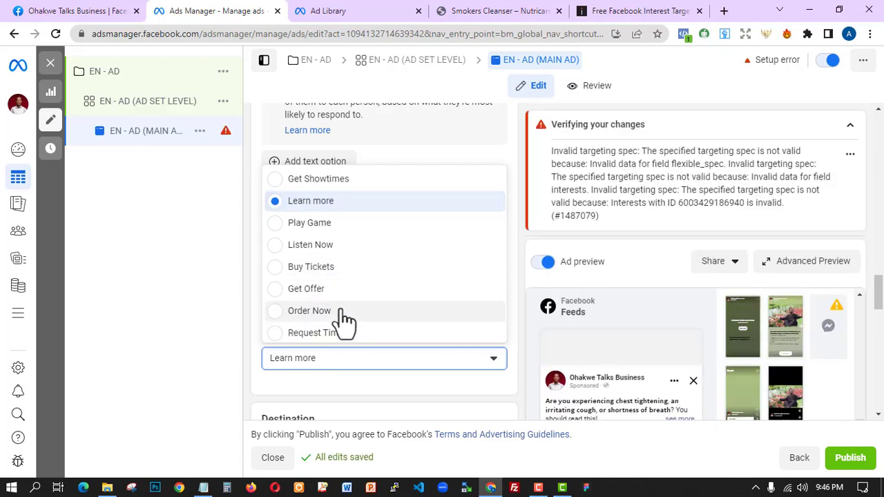
pyautogui.click(340, 319)
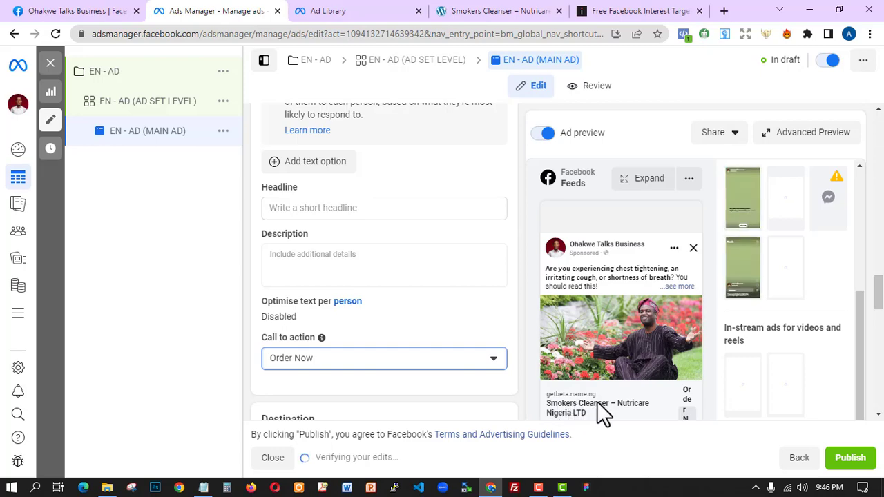
pyautogui.click(384, 10)
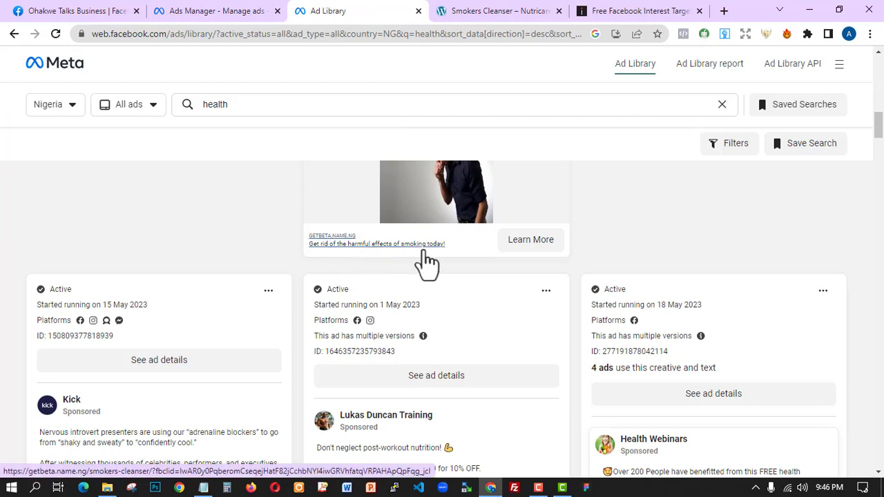
pyautogui.click(246, 11)
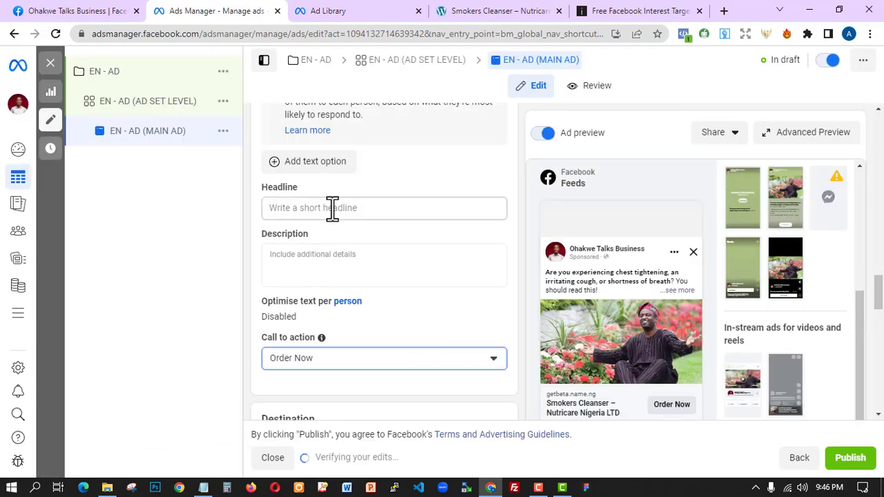
# Enter the headline 'Take This And Stop Smooking In 4 Days' and click away to save it
pyautogui.click(332, 208)
pyautogui.write('Take')
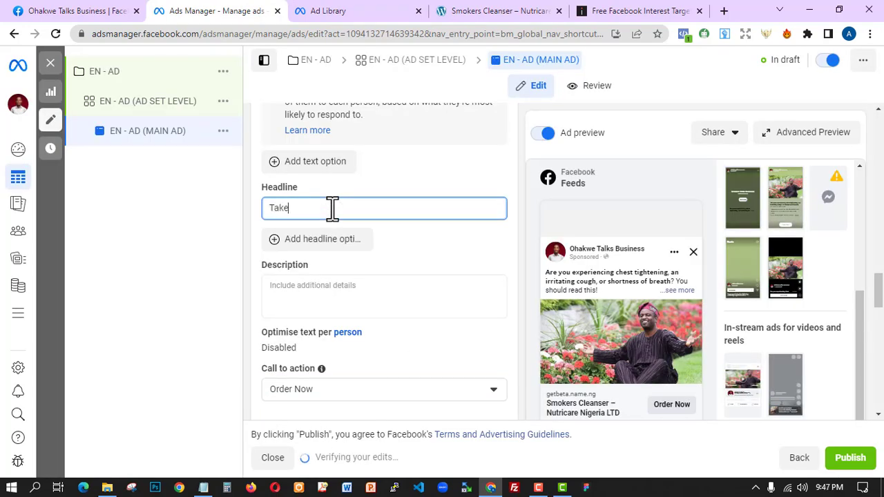
pyautogui.write(' This A')
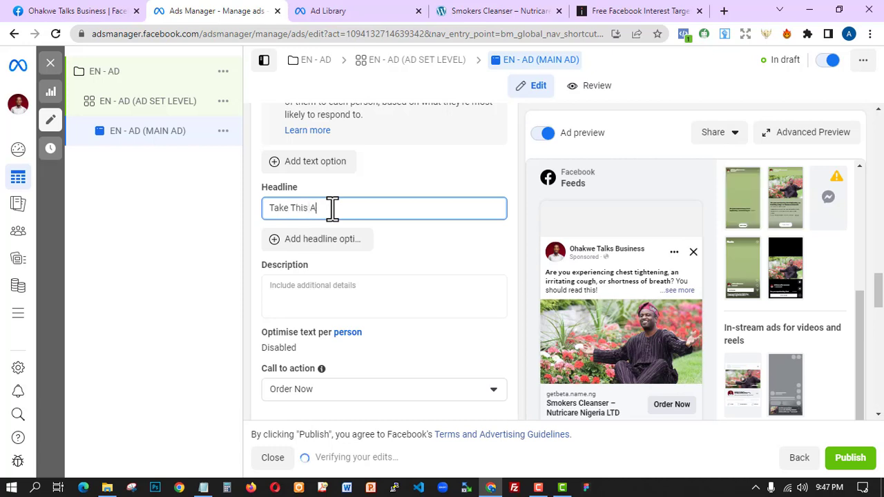
pyautogui.write('nd Stop Smmoking In 4 Days')
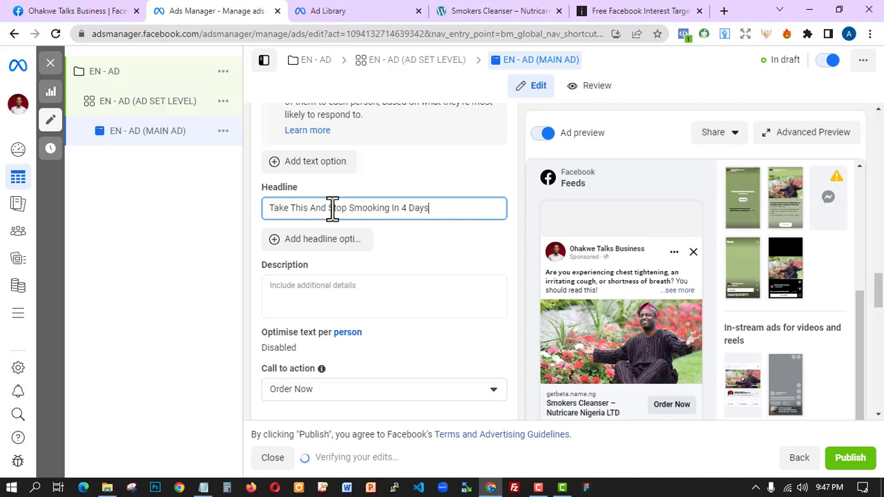
pyautogui.click(524, 259)
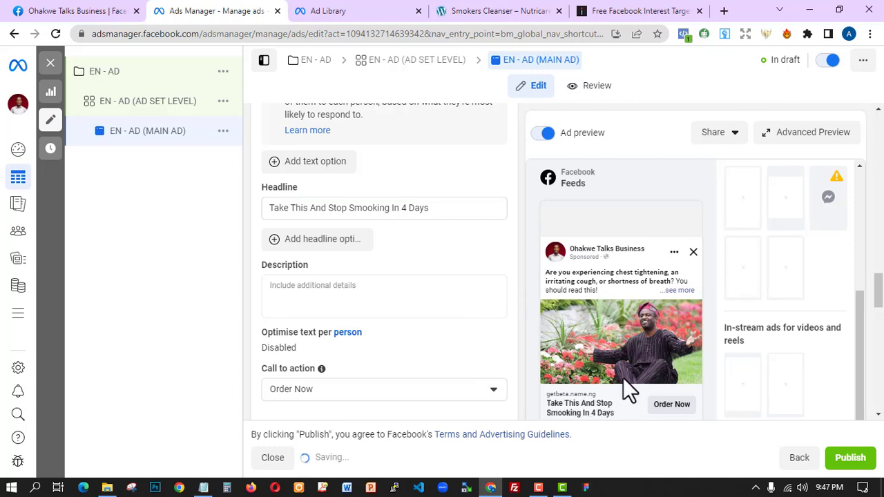
pyautogui.moveTo(588, 396)
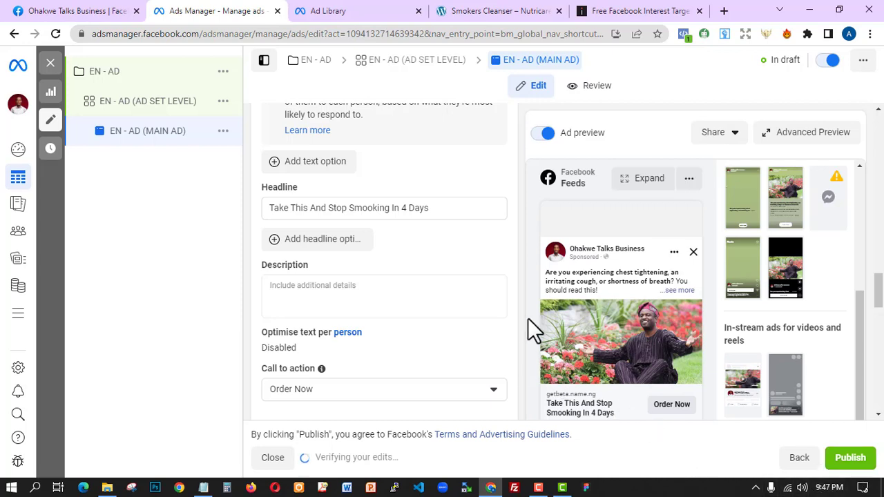
pyautogui.scroll(-4, 528, 316)
pyautogui.scroll(-3, 518, 338)
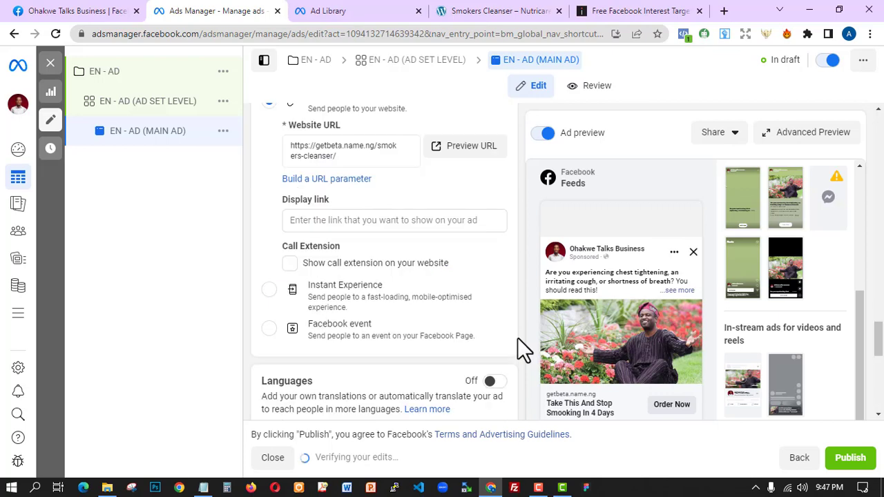
pyautogui.scroll(-8, 331, 353)
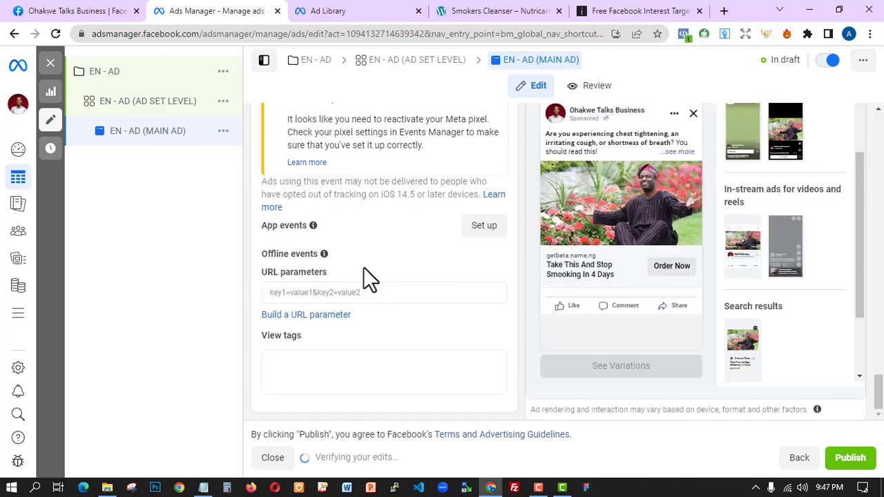
pyautogui.scroll(4, 358, 253)
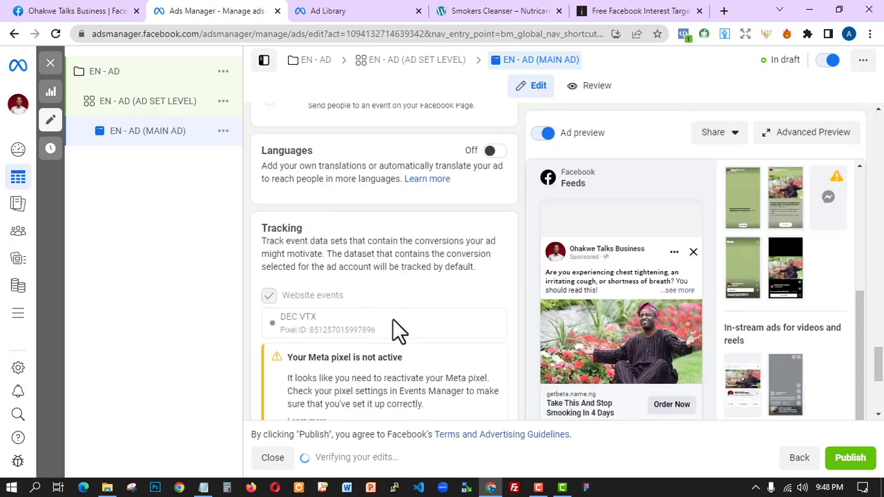
pyautogui.scroll(-1, 386, 335)
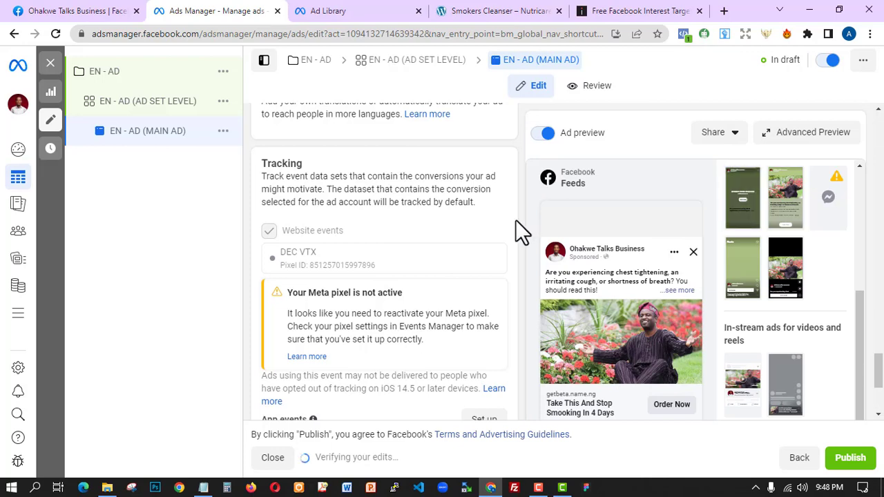
pyautogui.scroll(4, 330, 207)
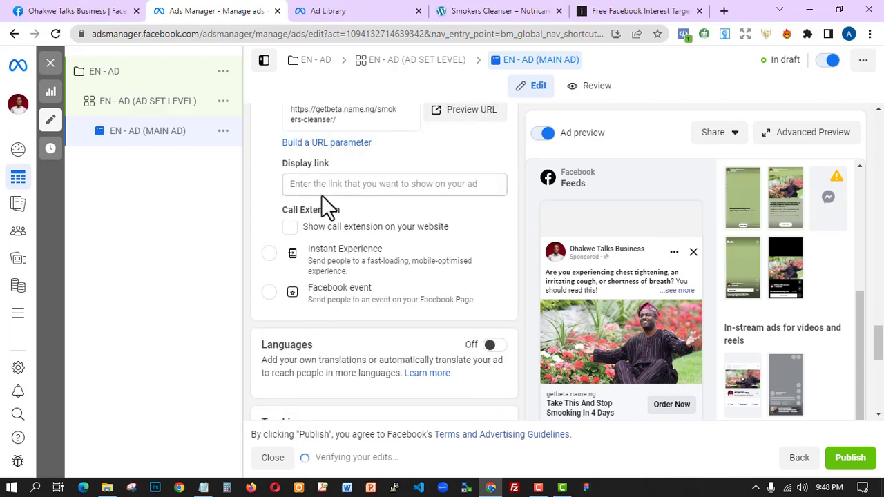